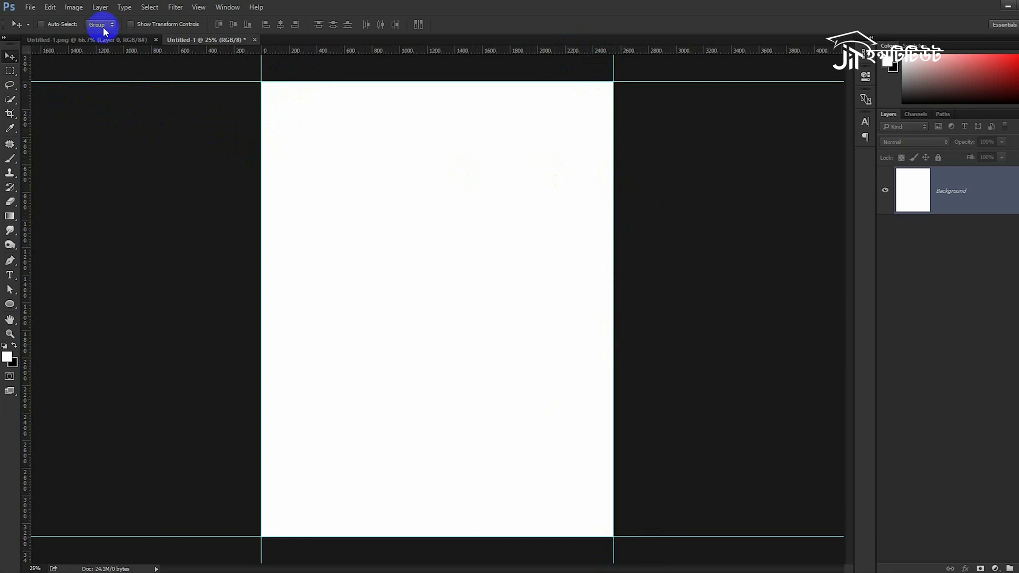
# Extend the canvas relatively by 0.25 inches in both width and height.
pyautogui.click(74, 7)
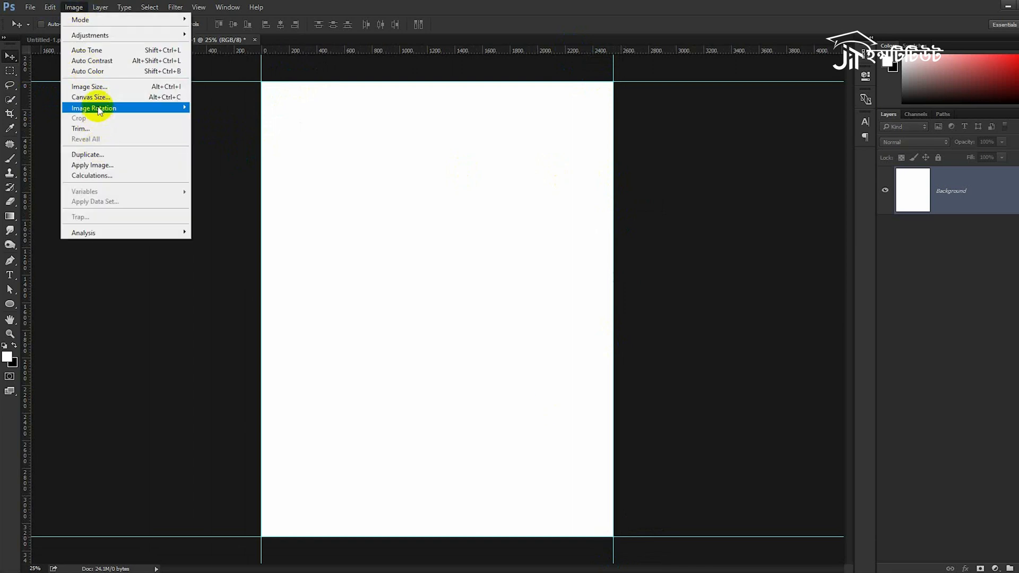
pyautogui.click(100, 97)
pyautogui.click(523, 198)
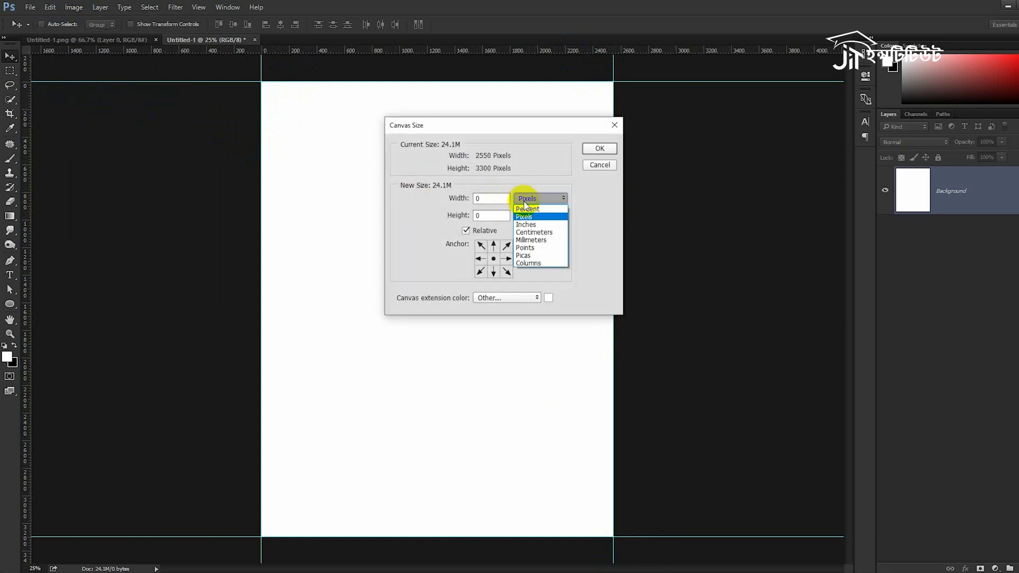
pyautogui.click(528, 220)
pyautogui.write('.25')
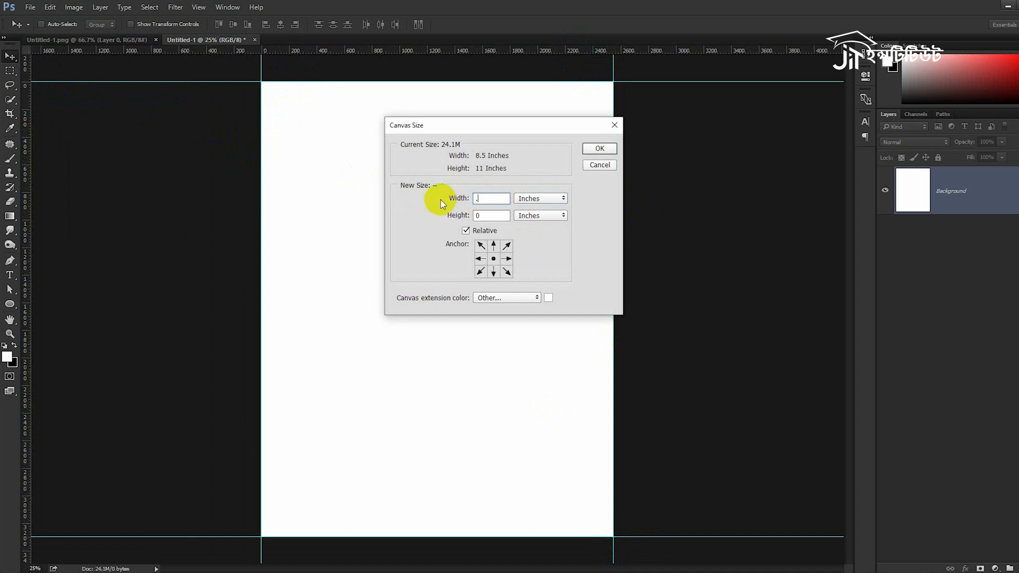
pyautogui.click(467, 215)
pyautogui.write('.25')
pyautogui.click(600, 148)
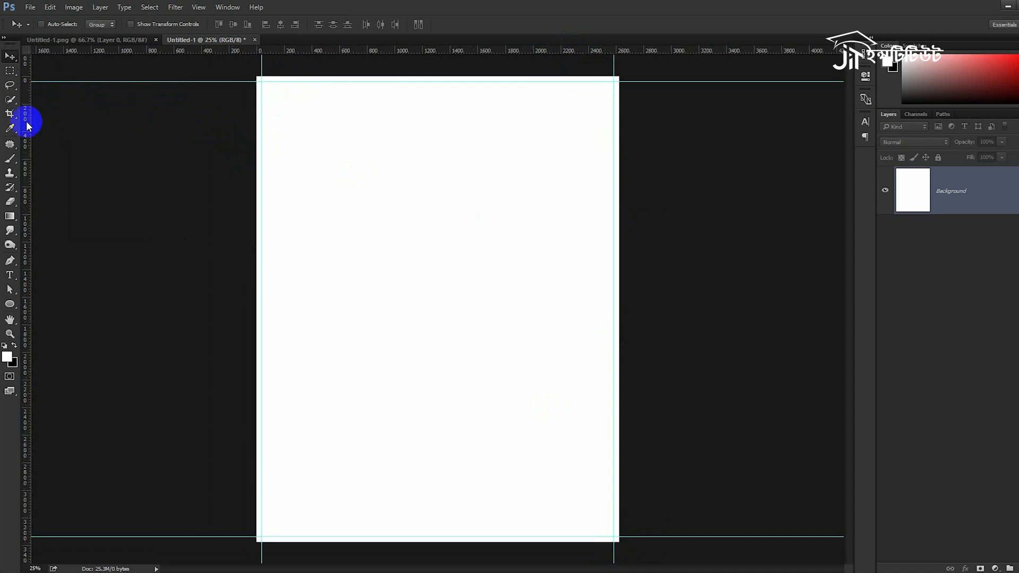
# Create a rectangle shape 0.5 in wide and 0.5 in high on the page.
pyautogui.moveTo(11, 306); pyautogui.dragTo(40, 302)
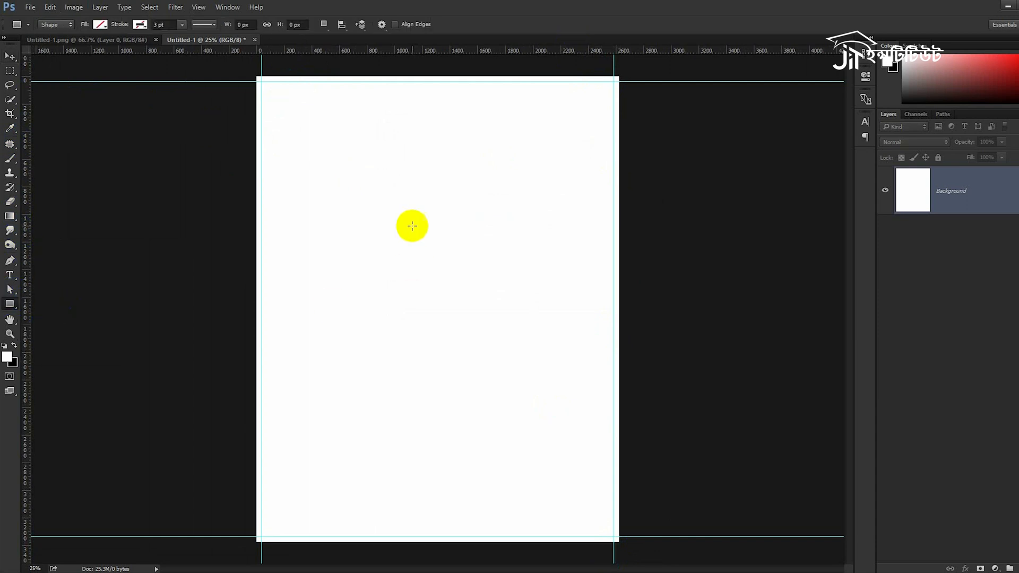
pyautogui.click(412, 225)
pyautogui.write('.5')
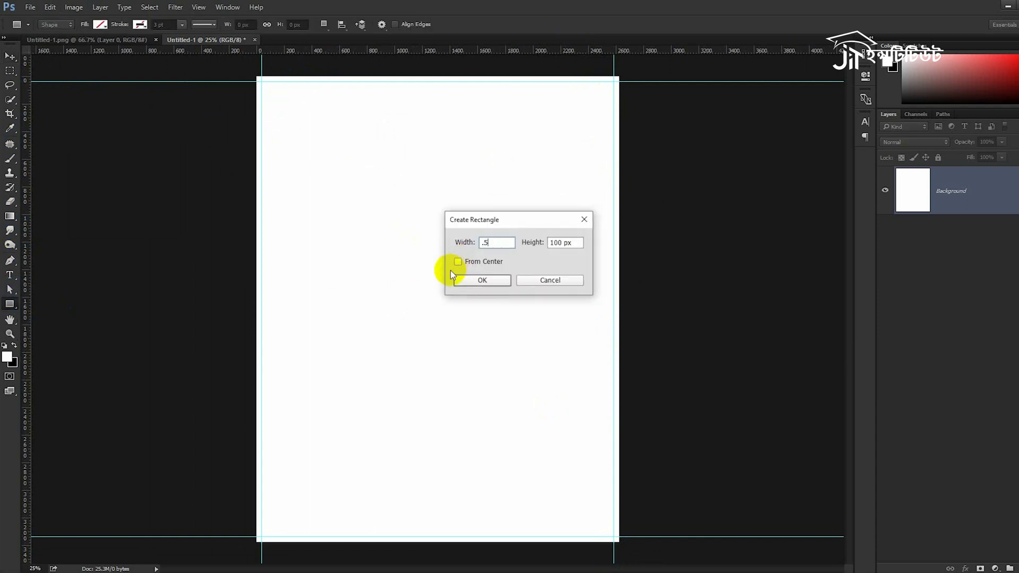
pyautogui.write(' in')
pyautogui.moveTo(500, 241); pyautogui.dragTo(436, 243)
pyautogui.moveTo(579, 242); pyautogui.dragTo(548, 242)
pyautogui.write('.5 in')
pyautogui.click(495, 280)
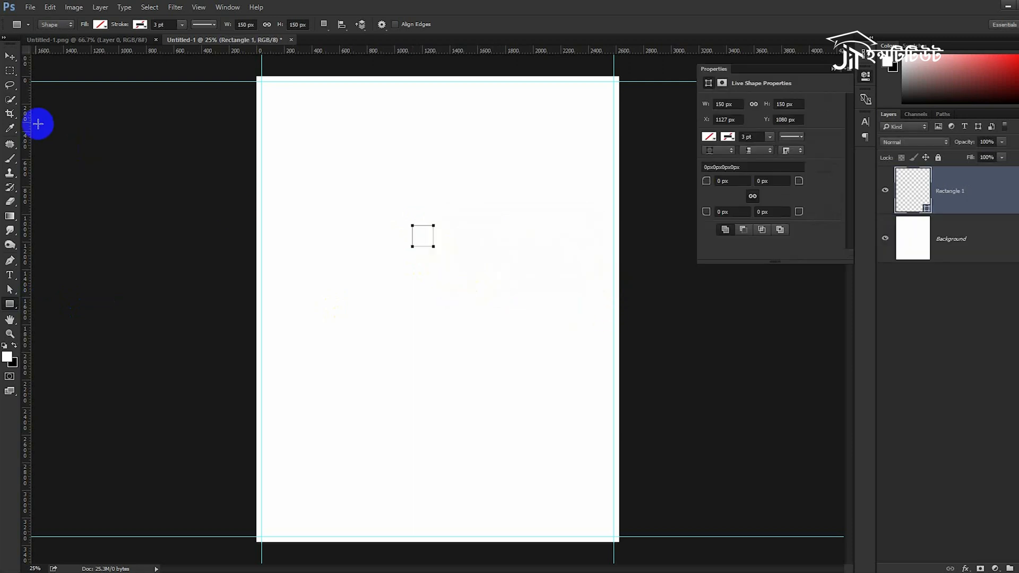
# Move the small square to the page's upper-left corner against the vertical guide and fill it with orange.
pyautogui.click(10, 56)
pyautogui.moveTo(431, 236); pyautogui.dragTo(286, 91)
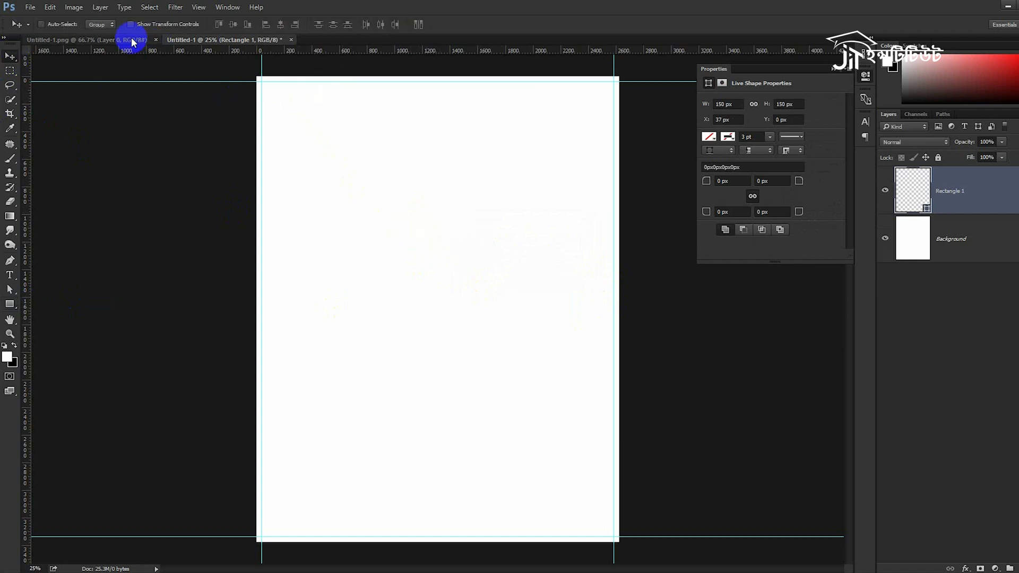
pyautogui.click(9, 303)
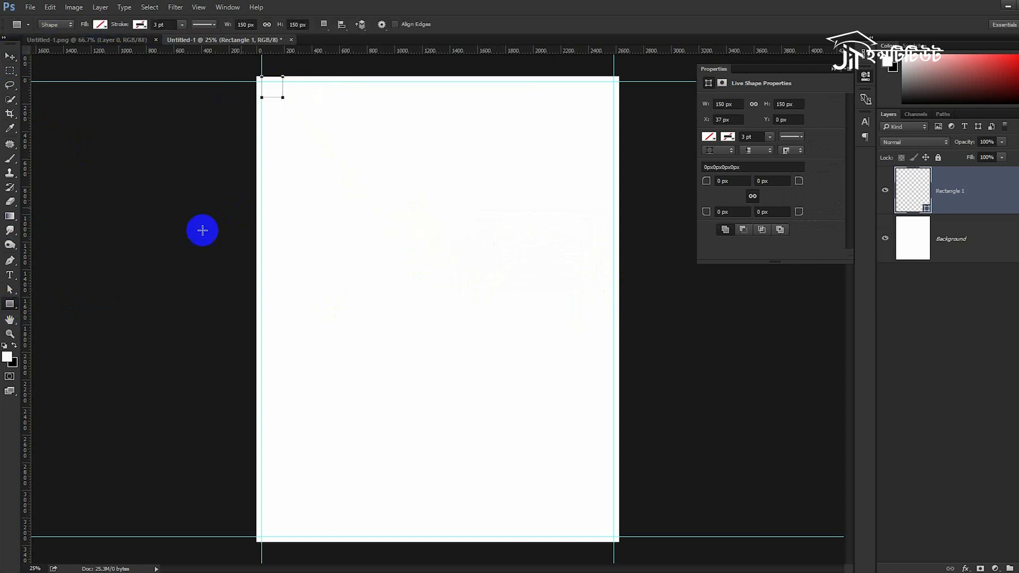
pyautogui.click(100, 25)
pyautogui.click(53, 83)
pyautogui.click(497, 5)
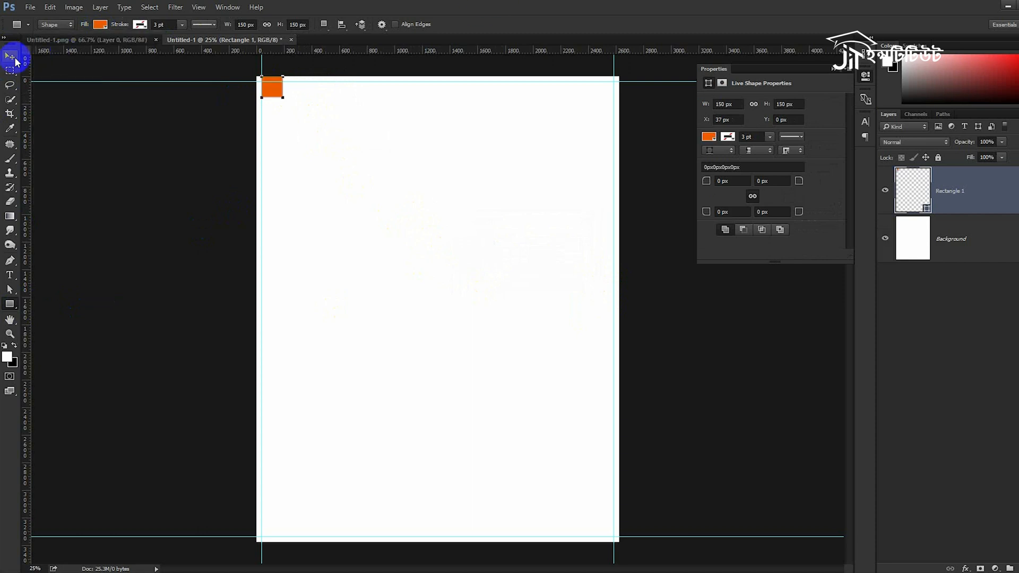
# Align the orange square with the upper-left trim guides and add guides along its right and lower edges.
pyautogui.click(10, 56)
pyautogui.moveTo(340, 115); pyautogui.dragTo(342, 126)
pyautogui.moveTo(27, 136); pyautogui.dragTo(282, 155)
pyautogui.moveTo(314, 49); pyautogui.dragTo(305, 109)
# Move the square to the lower-right trim corner, add guides along its upper and left edges, and delete the square.
pyautogui.moveTo(307, 108); pyautogui.dragTo(639, 539)
pyautogui.moveTo(557, 51); pyautogui.dragTo(592, 518)
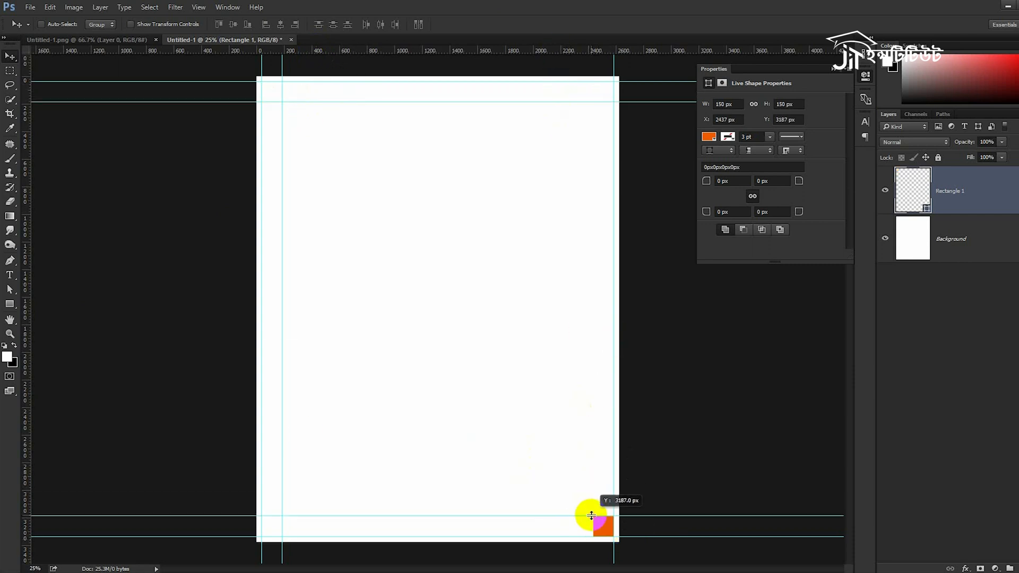
pyautogui.moveTo(28, 365); pyautogui.dragTo(593, 451)
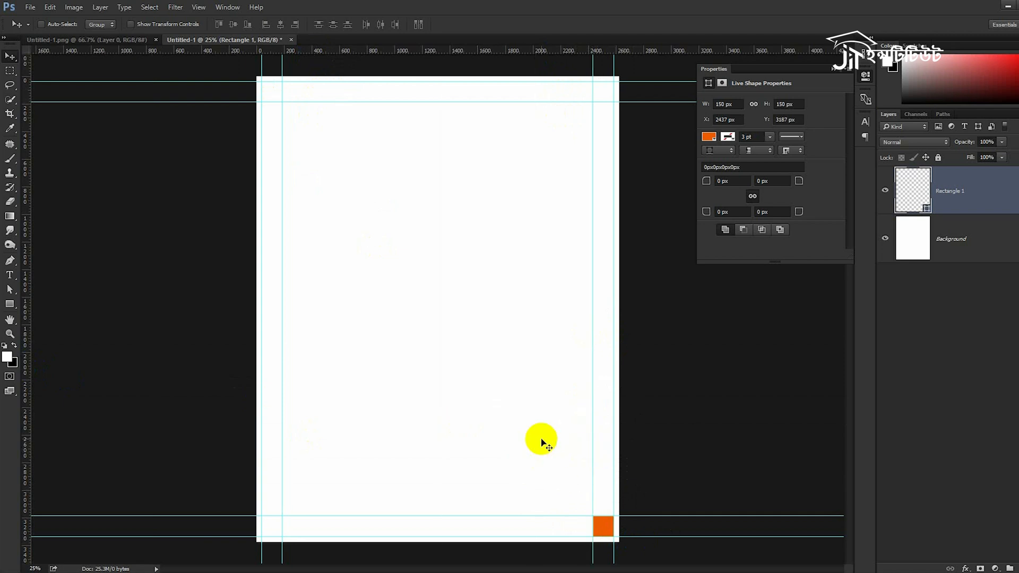
pyautogui.press('Delete')
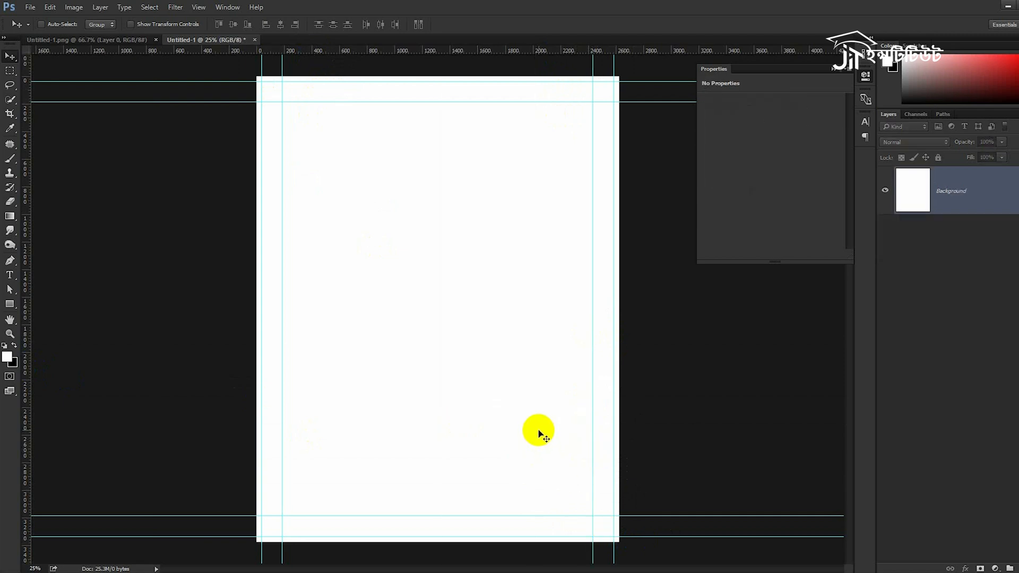
# Switch to the browser and copy the Club Party flyer image.
pyautogui.hotkey('alt', 'Tab')
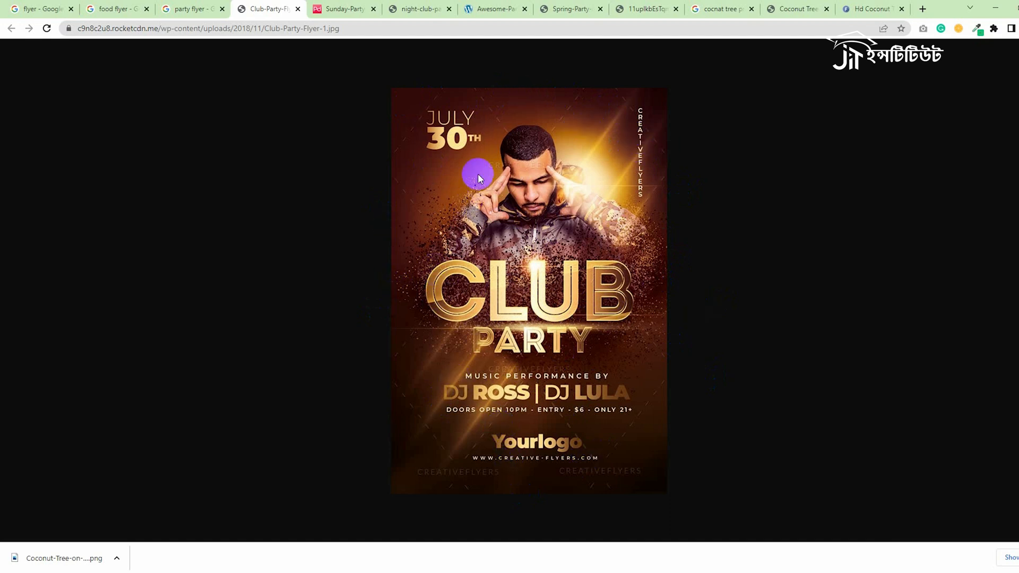
pyautogui.rightClick(485, 142)
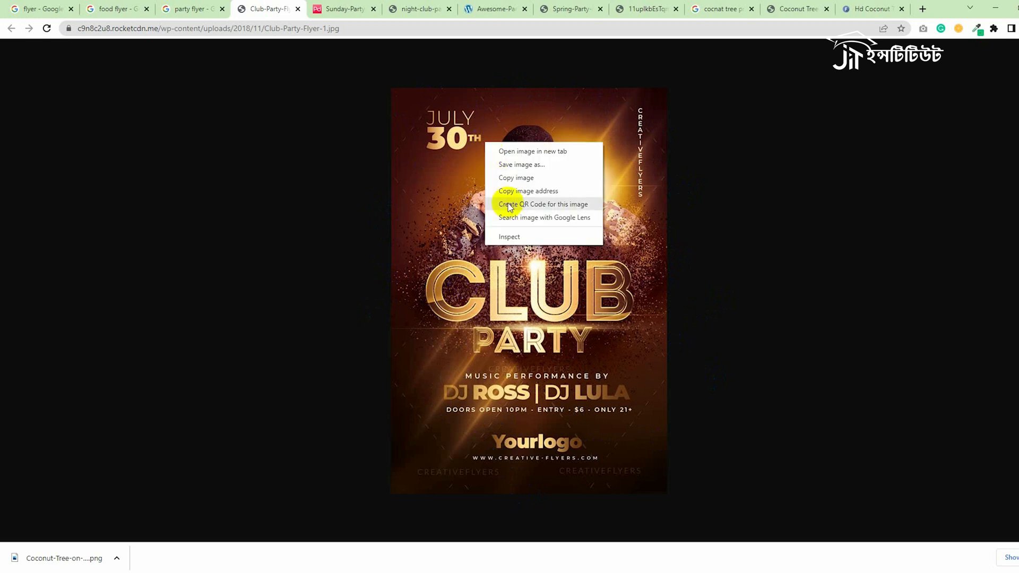
pyautogui.click(514, 179)
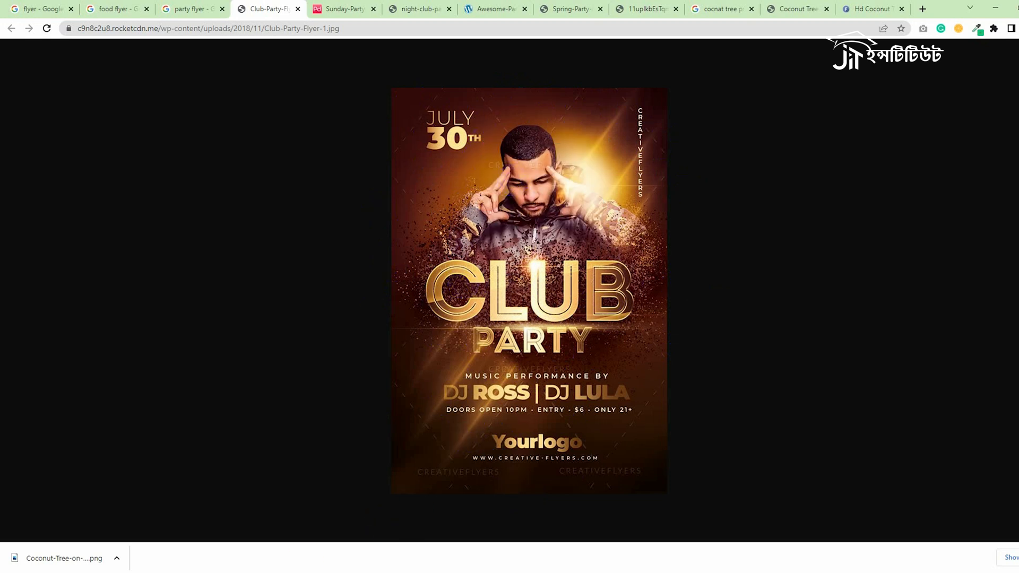
# Return to Photoshop and paste the copied flyer into a new 500 × 735 pixel document.
pyautogui.hotkey('alt', 'Tab')
pyautogui.click(30, 7)
pyautogui.click(46, 19)
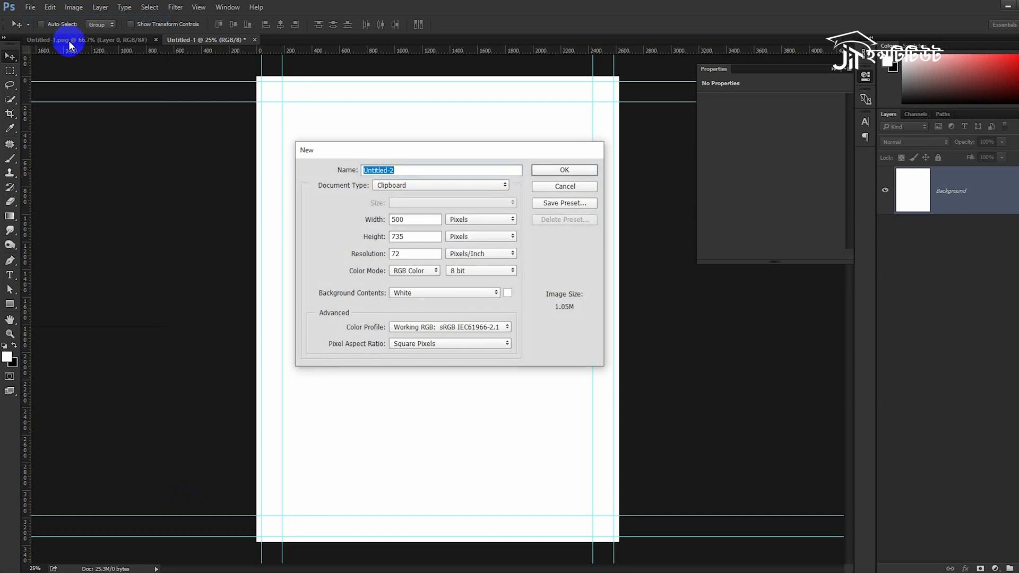
pyautogui.press('Return')
pyautogui.hotkey('ctrl', 'v')
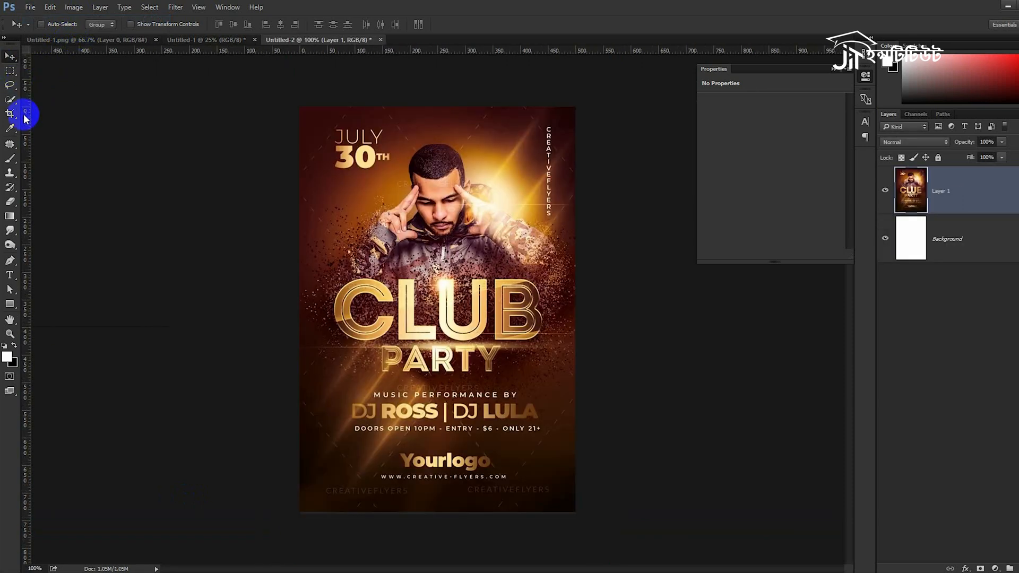
# Sample the dark maroon from the reference flyer's upper-left corner and fill the blank page's background with it.
pyautogui.click(11, 128)
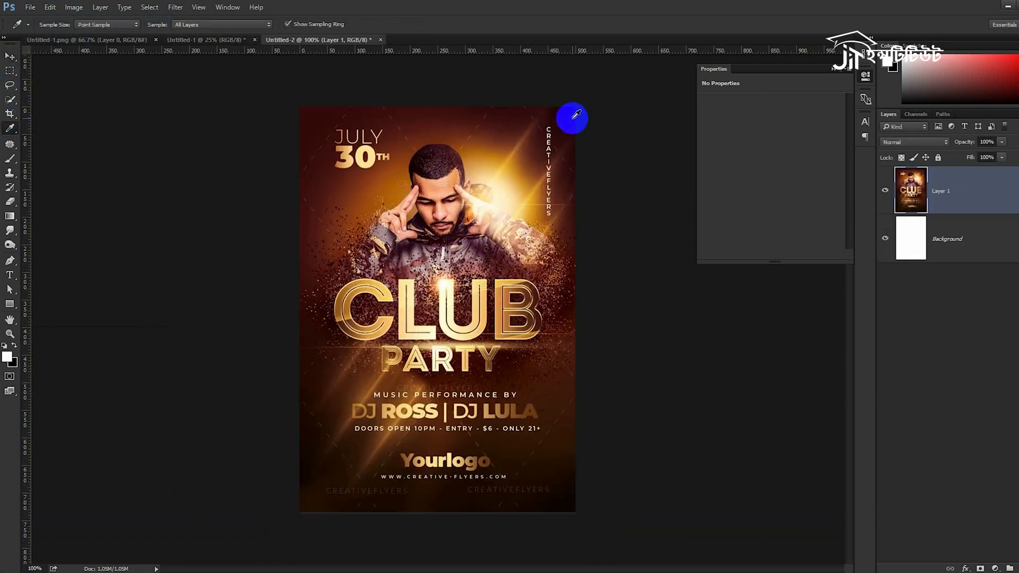
pyautogui.click(562, 503)
pyautogui.moveTo(562, 503)
pyautogui.mouseDown()
pyautogui.moveTo(309, 109)
pyautogui.moveTo(567, 502)
pyautogui.mouseUp()
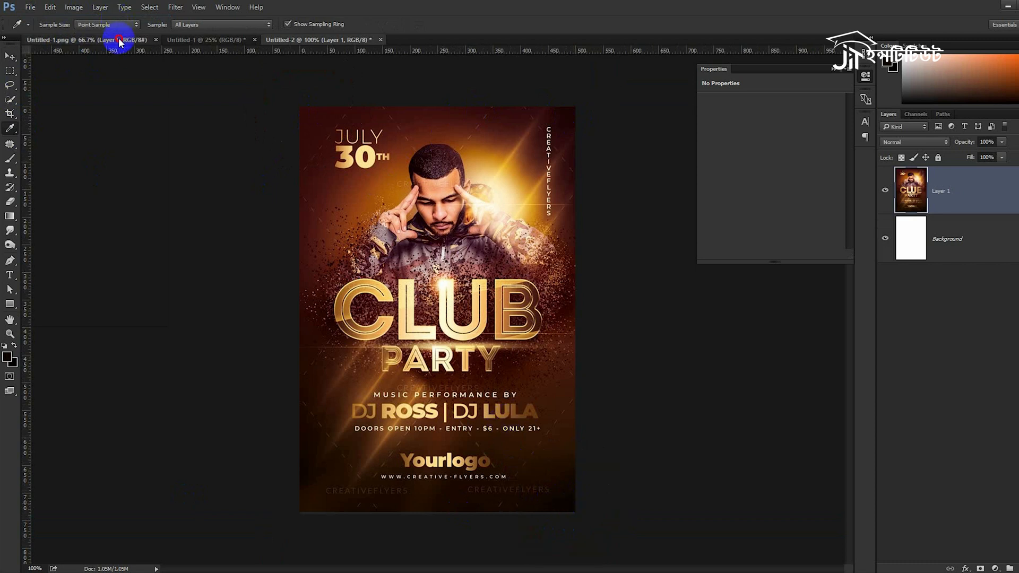
pyautogui.click(119, 40)
pyautogui.click(176, 38)
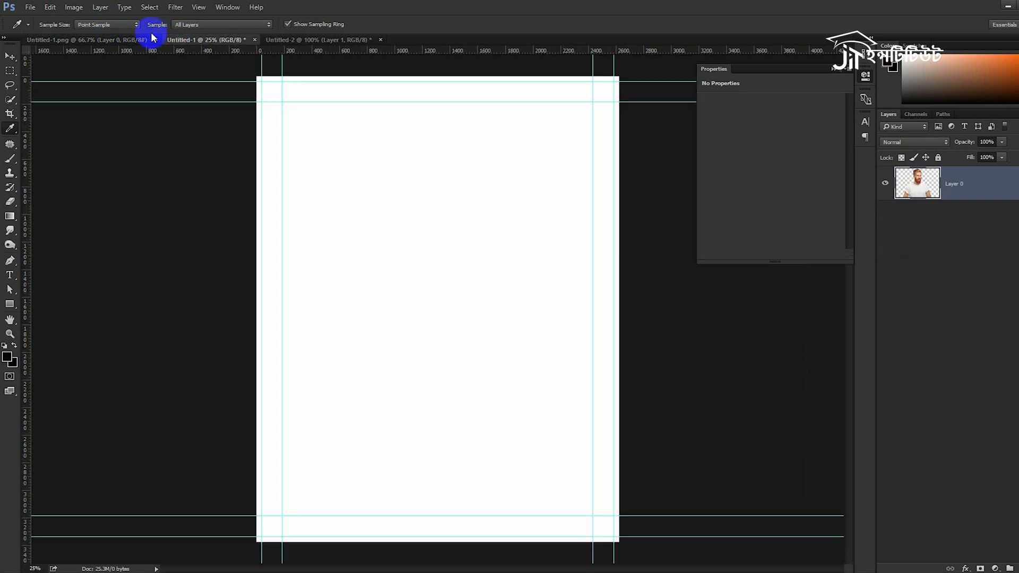
pyautogui.click(290, 40)
pyautogui.moveTo(325, 123); pyautogui.dragTo(313, 114)
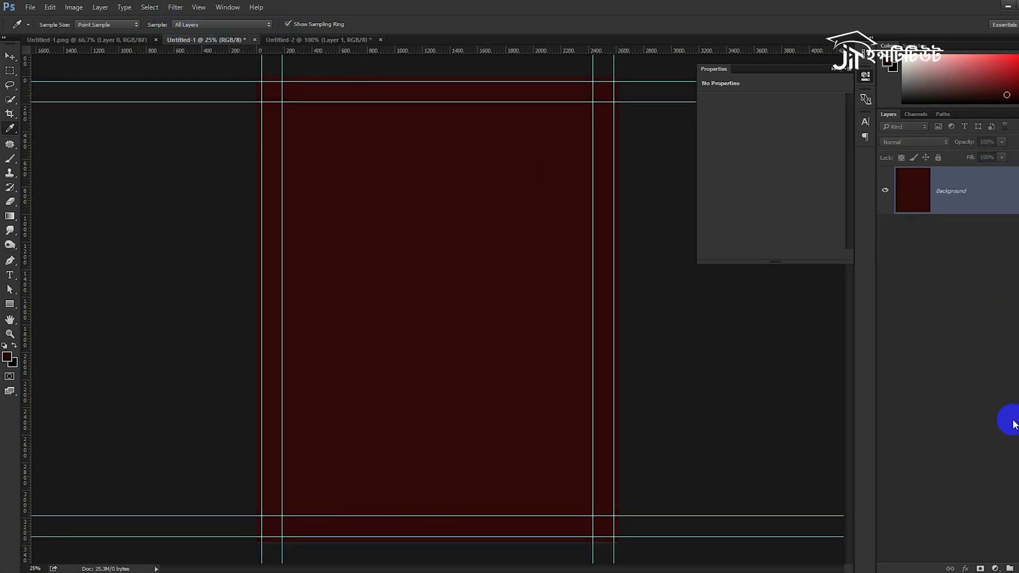
# Add a new layer above the maroon background and sample the orange glow beside the man in the reference flyer.
pyautogui.click(1015, 567)
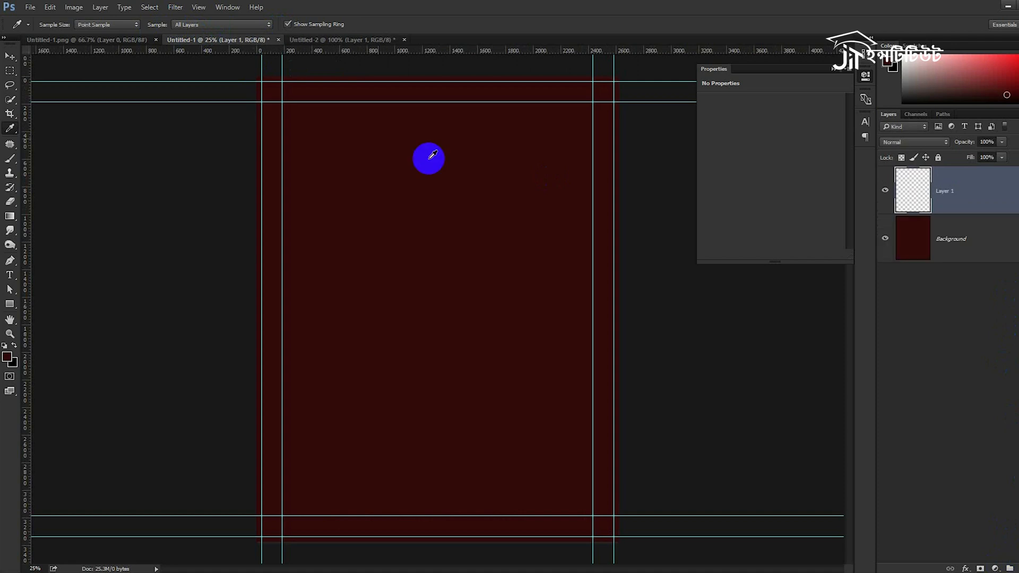
pyautogui.click(317, 43)
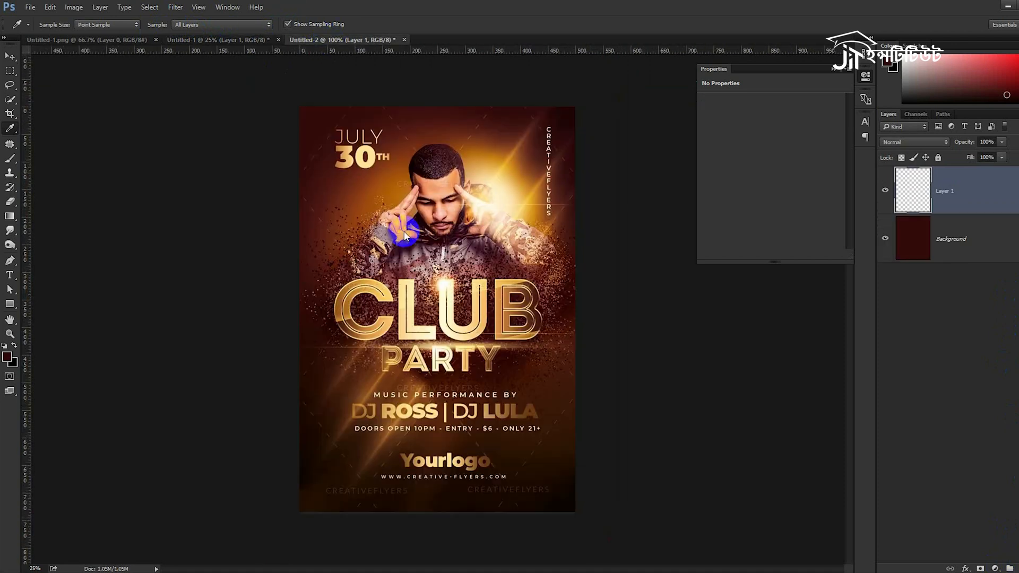
pyautogui.click(395, 195)
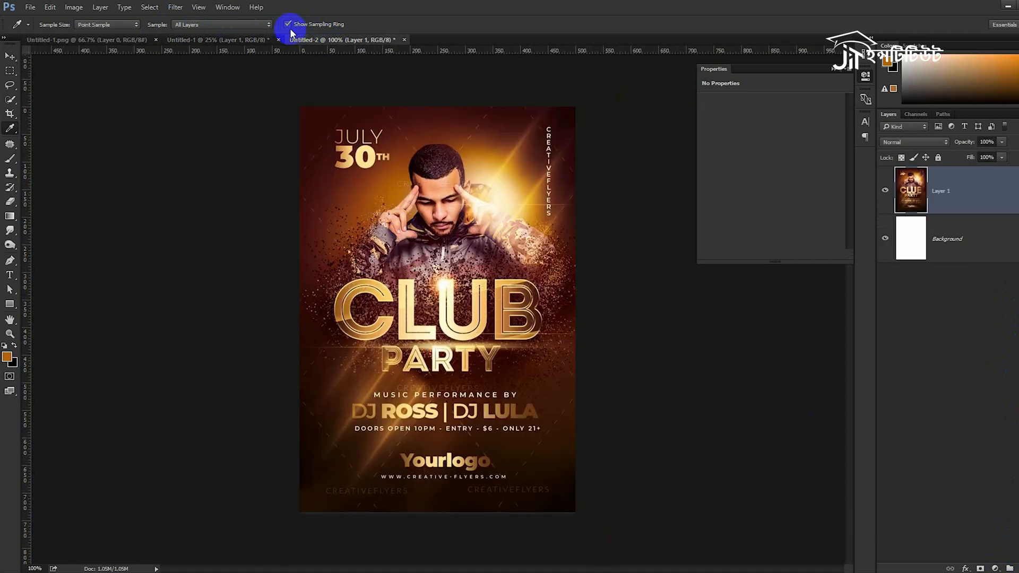
# Return to the maroon page and choose a soft round brush tip for the Brush tool.
pyautogui.click(223, 40)
pyautogui.click(9, 158)
pyautogui.rightClick(475, 259)
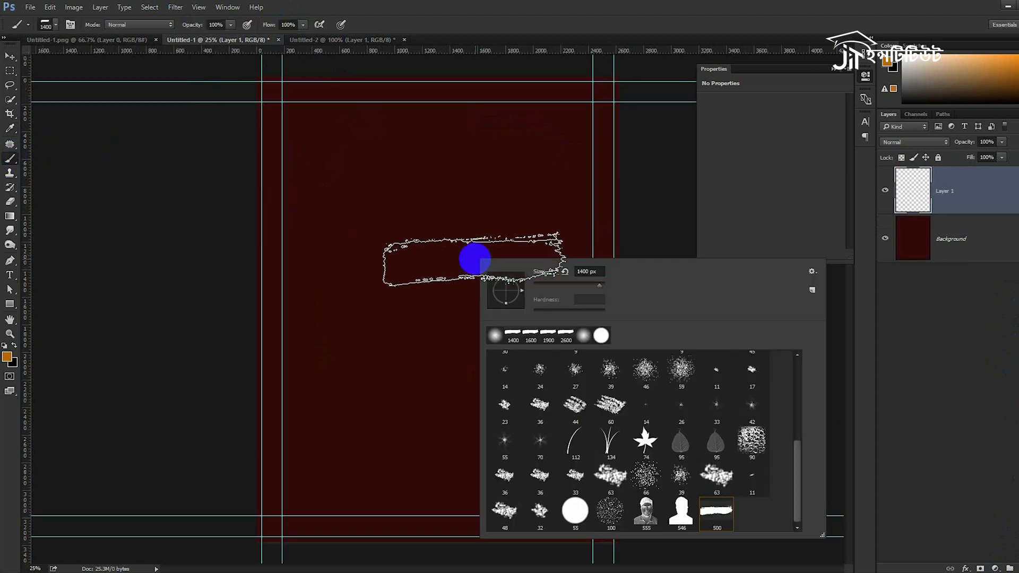
pyautogui.moveTo(797, 448); pyautogui.dragTo(797, 342)
pyautogui.click(583, 366)
pyautogui.click(681, 6)
# Enlarge the brush to 2900 px and paint a soft orange glow in the middle of the page.
pyautogui.press(']')
pyautogui.press(']')
pyautogui.press(']')
pyautogui.press(']')
pyautogui.press(']')
pyautogui.press(']')
pyautogui.press(']')
pyautogui.press(']')
pyautogui.press(']')
pyautogui.press(']')
pyautogui.press(']')
pyautogui.press(']')
pyautogui.press(']')
pyautogui.press(']')
pyautogui.press(']')
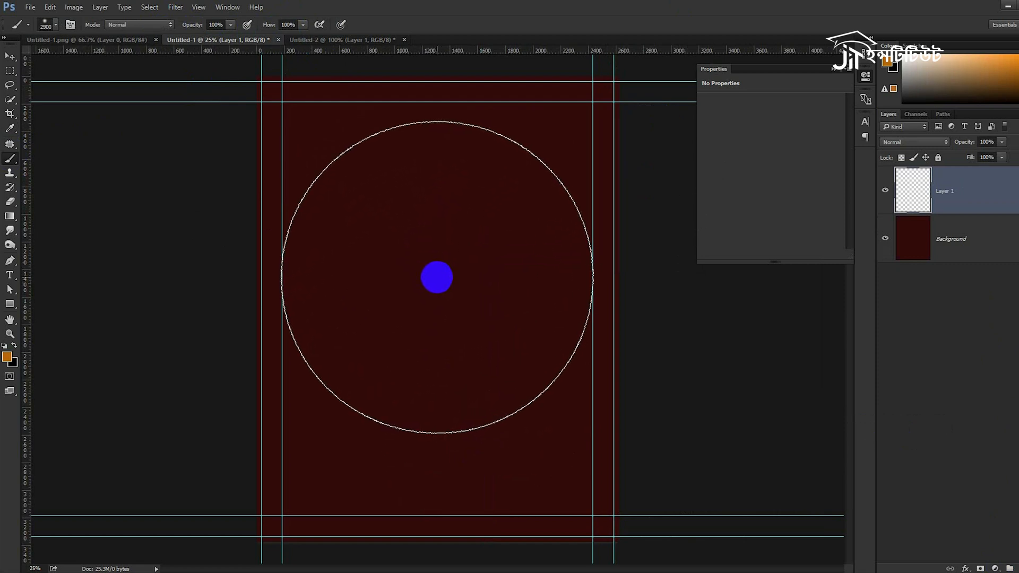
pyautogui.click(436, 278)
pyautogui.click(435, 279)
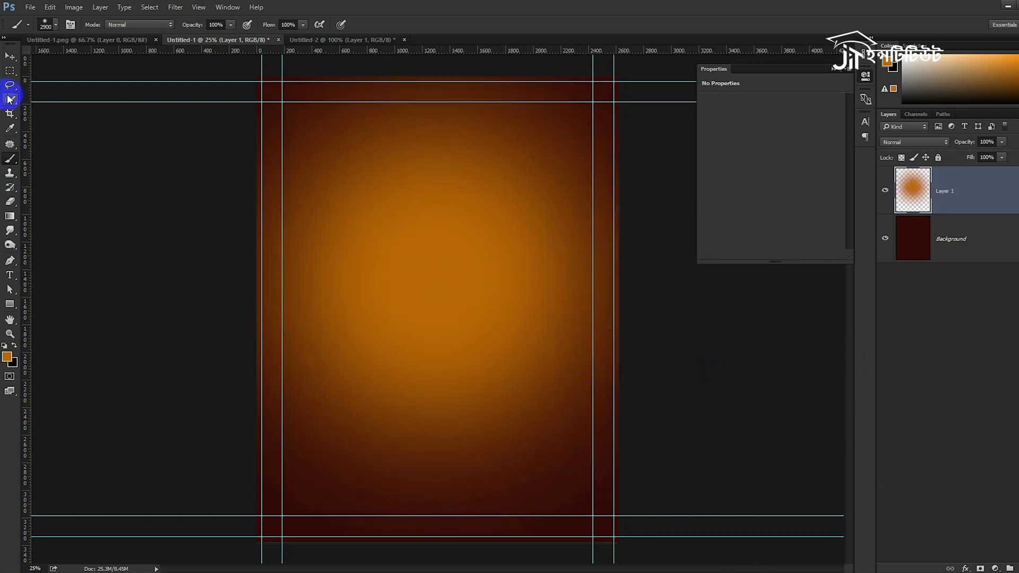
# Bring the cut-out man in the white T-shirt from the PNG document onto the glow in the flyer page.
pyautogui.click(19, 57)
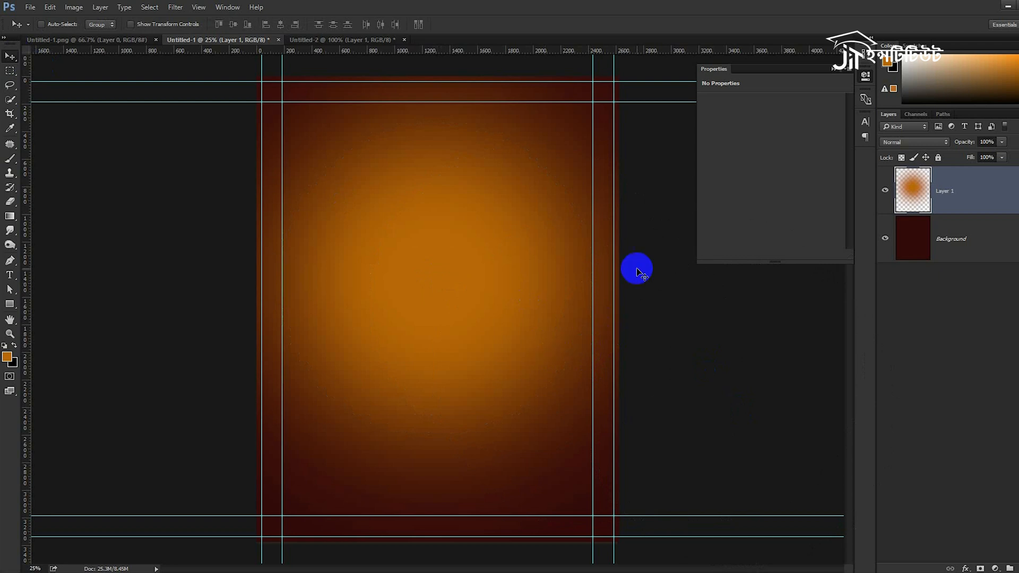
pyautogui.click(345, 40)
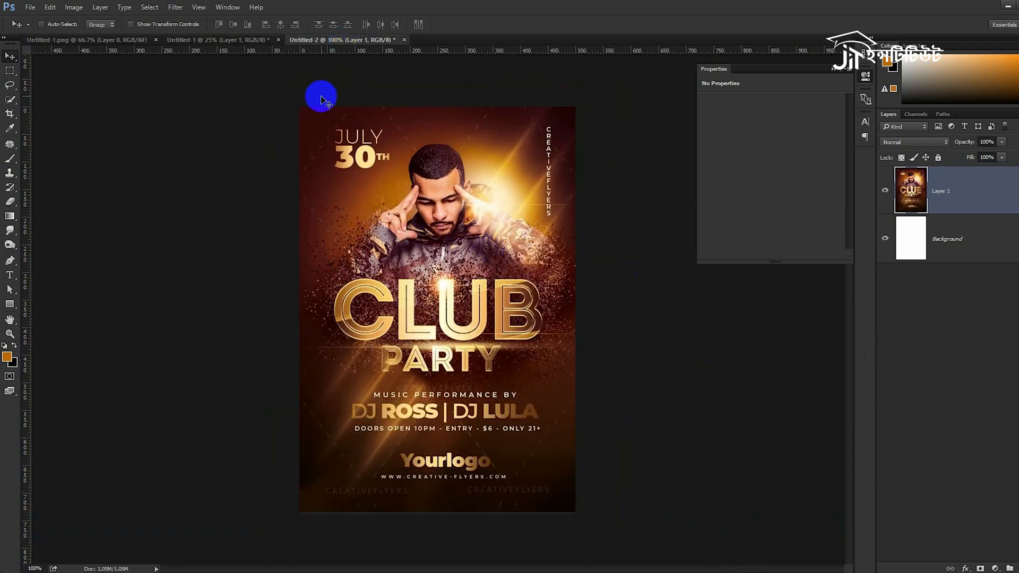
pyautogui.click(127, 40)
pyautogui.moveTo(455, 228); pyautogui.dragTo(494, 280)
pyautogui.hotkey('ctrl', 'z')
pyautogui.click(125, 41)
pyautogui.moveTo(352, 182); pyautogui.dragTo(443, 221)
# Convert the man's layer to a smart object and enlarge it to 139.41% in the upper middle of the page.
pyautogui.rightClick(1015, 192)
pyautogui.click(957, 248)
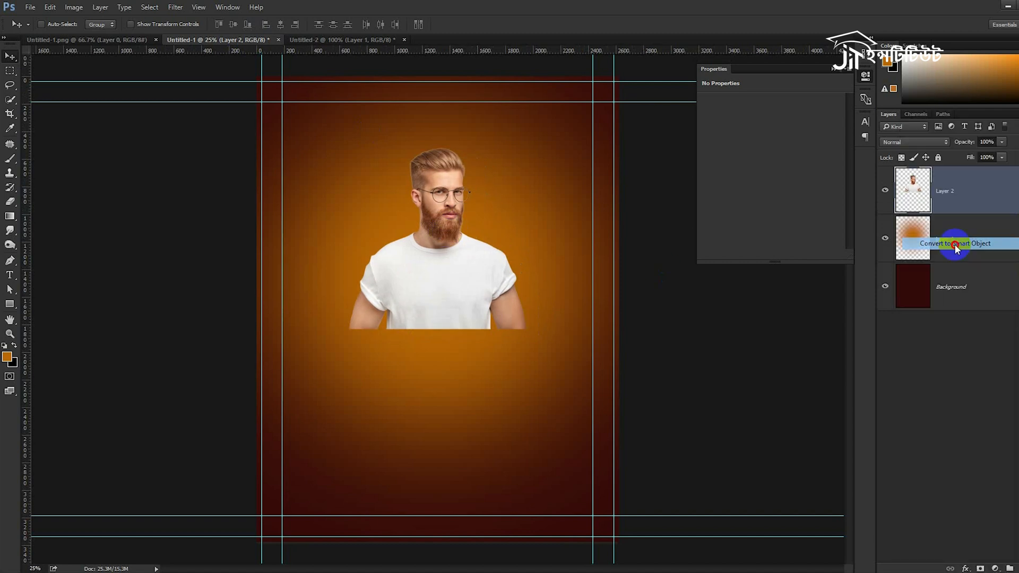
pyautogui.hotkey('ctrl', 't')
pyautogui.moveTo(530, 337); pyautogui.dragTo(538, 363)
pyautogui.hotkey('ctrl', 'z')
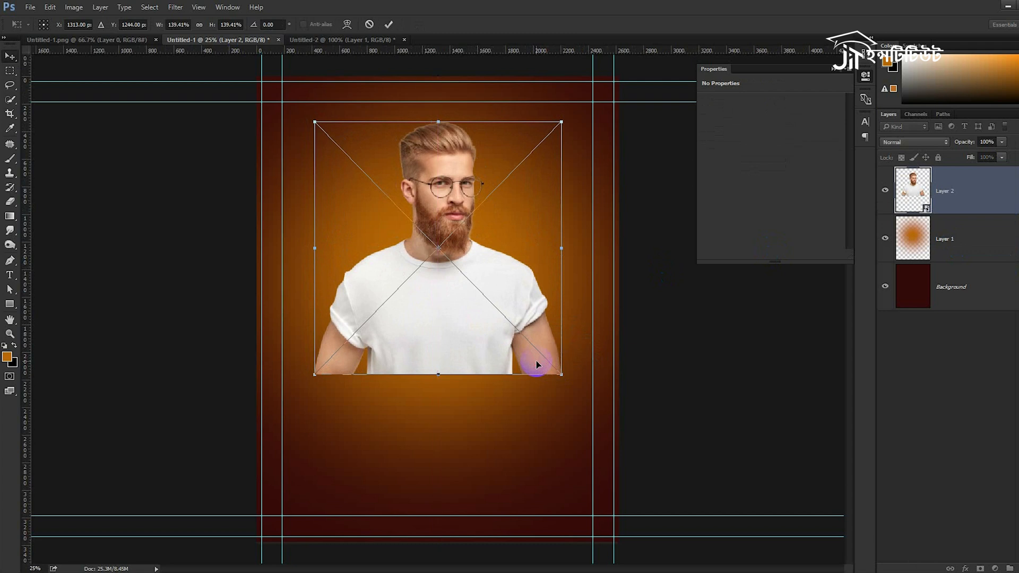
pyautogui.doubleClick(495, 282)
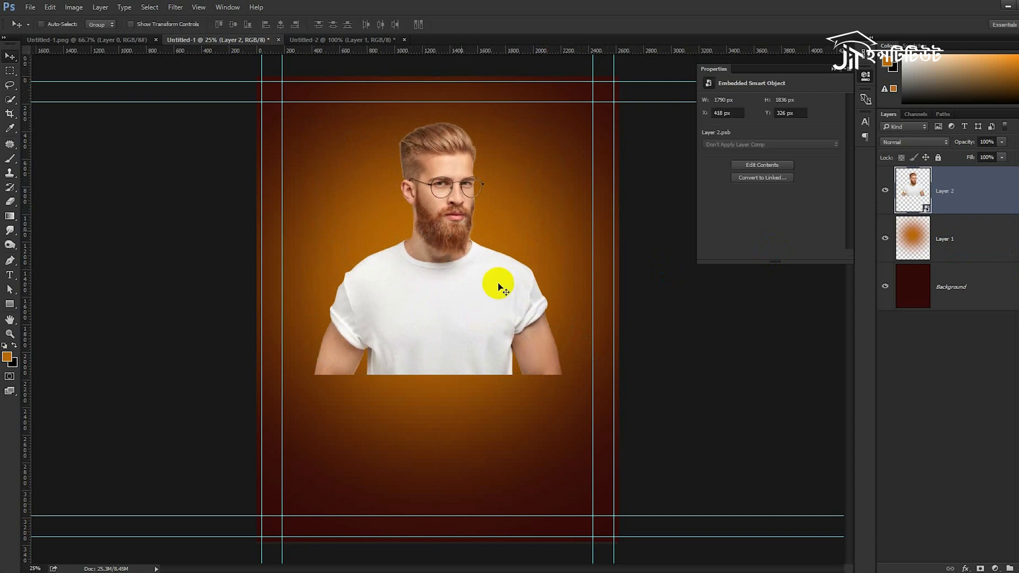
pyautogui.click(342, 40)
pyautogui.moveTo(445, 254); pyautogui.dragTo(479, 239)
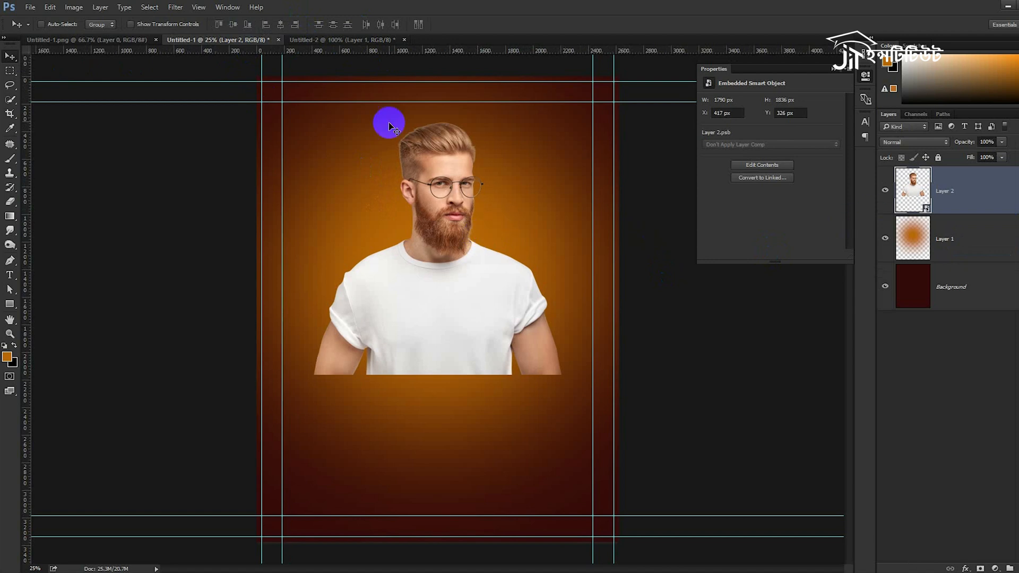
# Add a layer mask to the man's layer and choose the 59 px spatter tip for the Brush tool.
pyautogui.click(981, 569)
pyautogui.click(8, 159)
pyautogui.rightClick(486, 247)
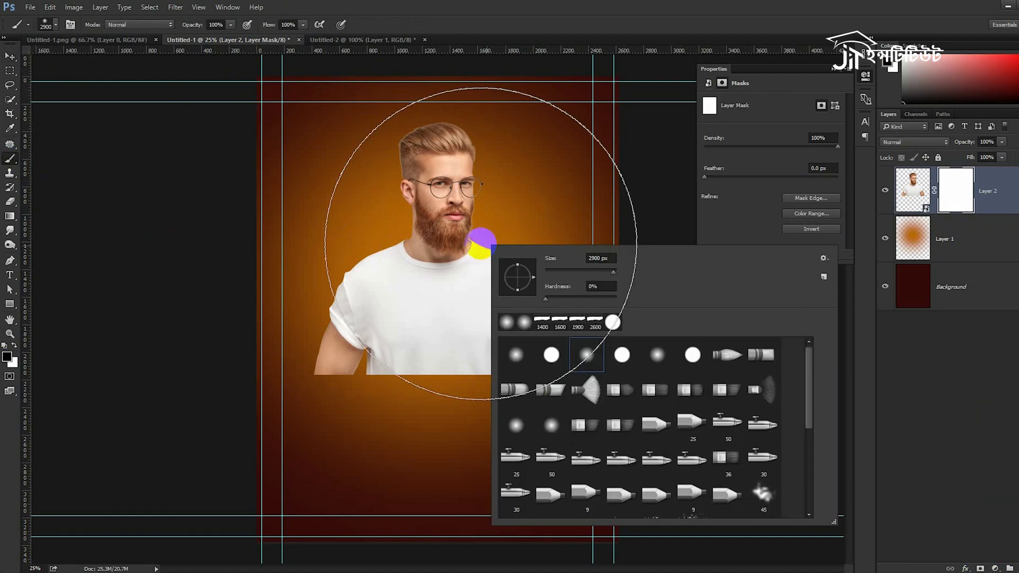
pyautogui.moveTo(810, 406); pyautogui.dragTo(785, 486)
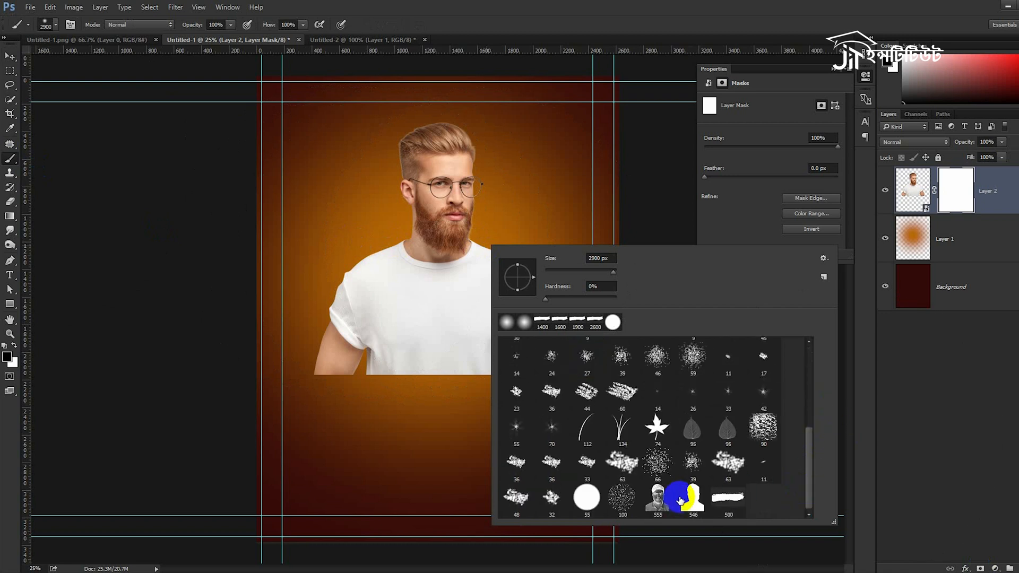
pyautogui.click(693, 361)
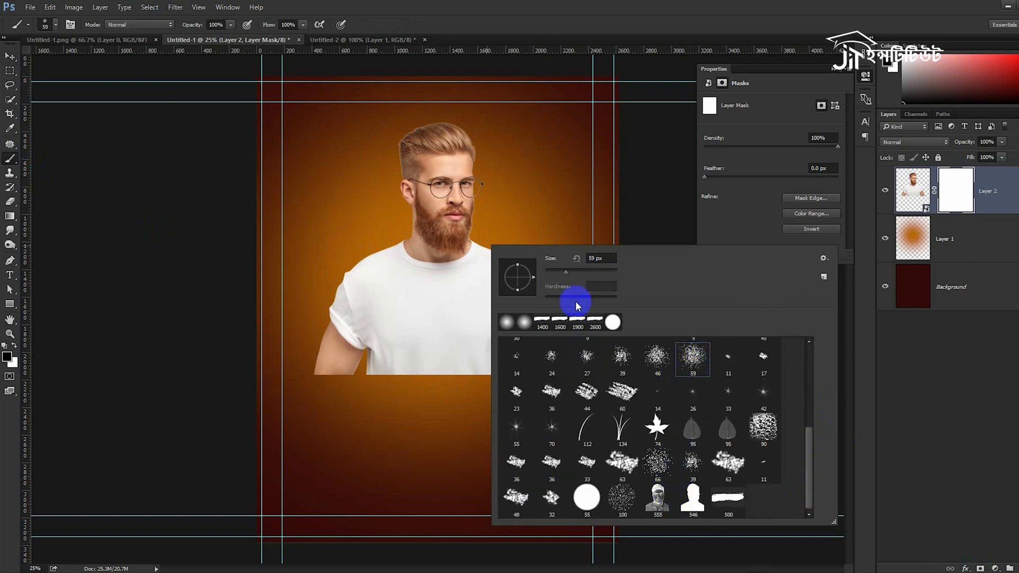
pyautogui.press('Return')
# Try masking away the man's lower edge with the spatter brush at 250 px, checking the reference flyer.
pyautogui.moveTo(292, 399)
pyautogui.mouseDown()
pyautogui.moveTo(332, 383)
pyautogui.moveTo(335, 343)
pyautogui.moveTo(372, 381)
pyautogui.moveTo(382, 373)
pyautogui.moveTo(425, 396)
pyautogui.moveTo(388, 396)
pyautogui.moveTo(536, 380)
pyautogui.mouseUp()
pyautogui.click(385, 41)
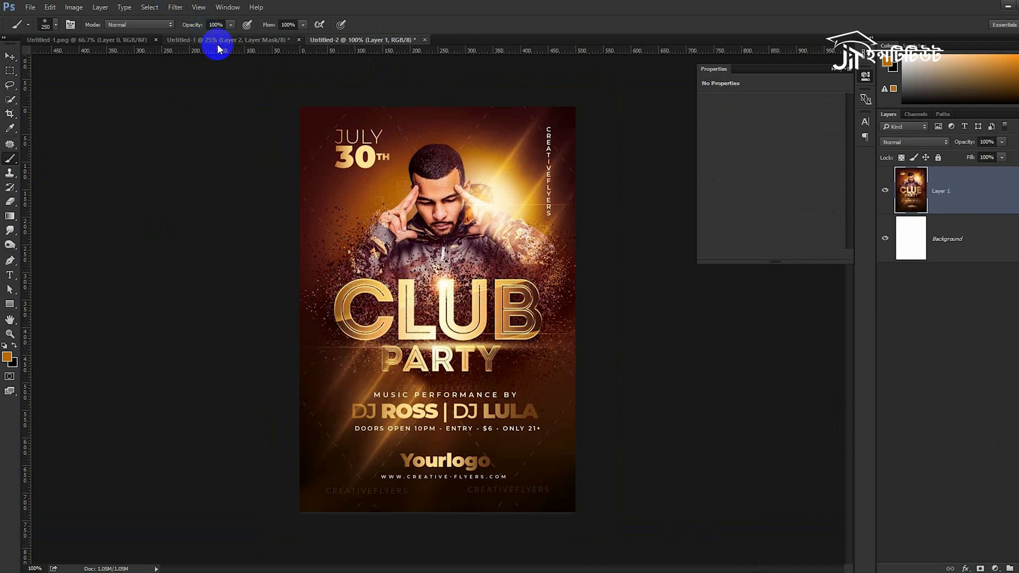
pyautogui.click(193, 42)
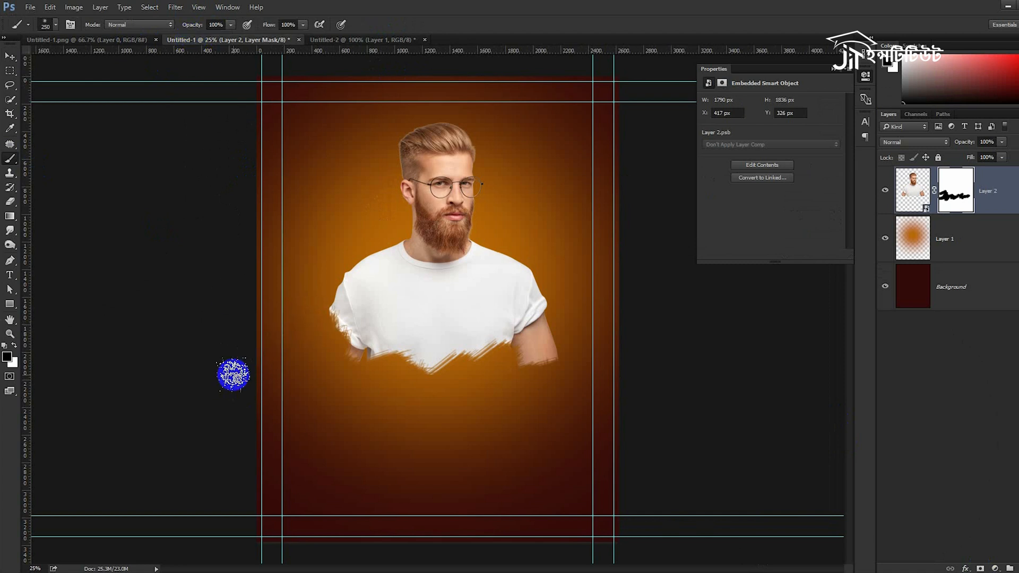
pyautogui.moveTo(324, 352); pyautogui.dragTo(339, 335)
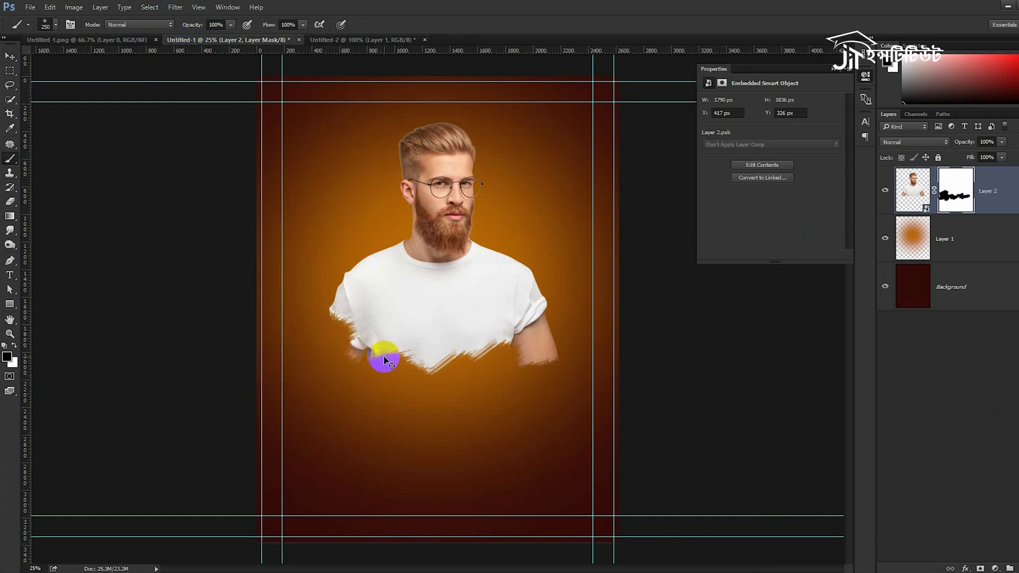
pyautogui.moveTo(340, 361); pyautogui.dragTo(335, 345)
# Enlarge the spatter brush to 700 px and try masking more of the man's lower shirt and arms.
pyautogui.press(']')
pyautogui.press(']')
pyautogui.press(']')
pyautogui.moveTo(418, 442)
pyautogui.mouseDown()
pyautogui.moveTo(586, 357)
pyautogui.moveTo(537, 395)
pyautogui.moveTo(612, 441)
pyautogui.mouseUp()
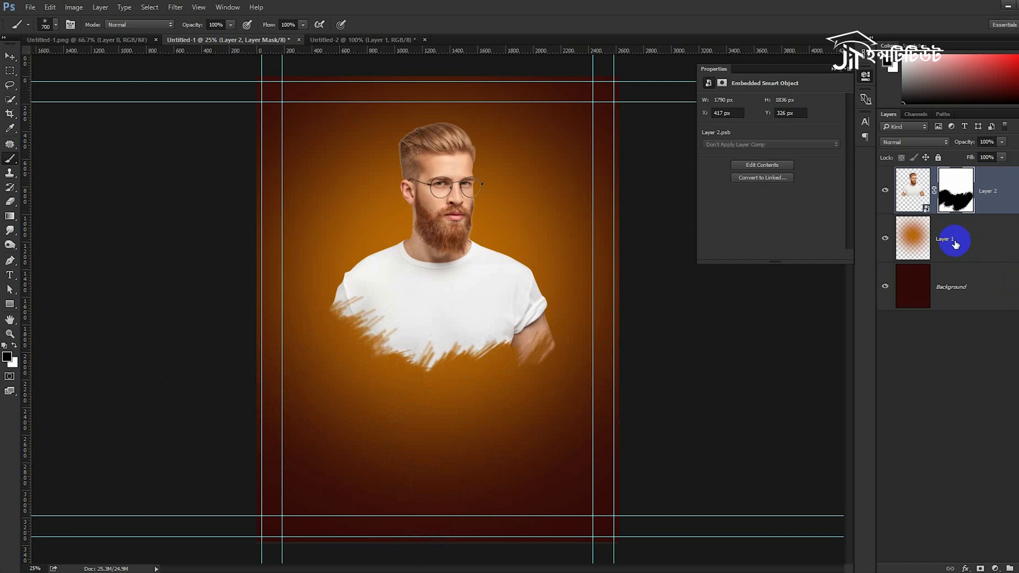
# Undo all the spatter brush strokes on the man's layer mask.
pyautogui.hotkey('ctrl', 'alt', 'z')
pyautogui.hotkey('ctrl', 'alt', 'z')
pyautogui.hotkey('ctrl', 'alt', 'z')
pyautogui.hotkey('ctrl', 'alt', 'z')
pyautogui.hotkey('ctrl', 'alt', 'z')
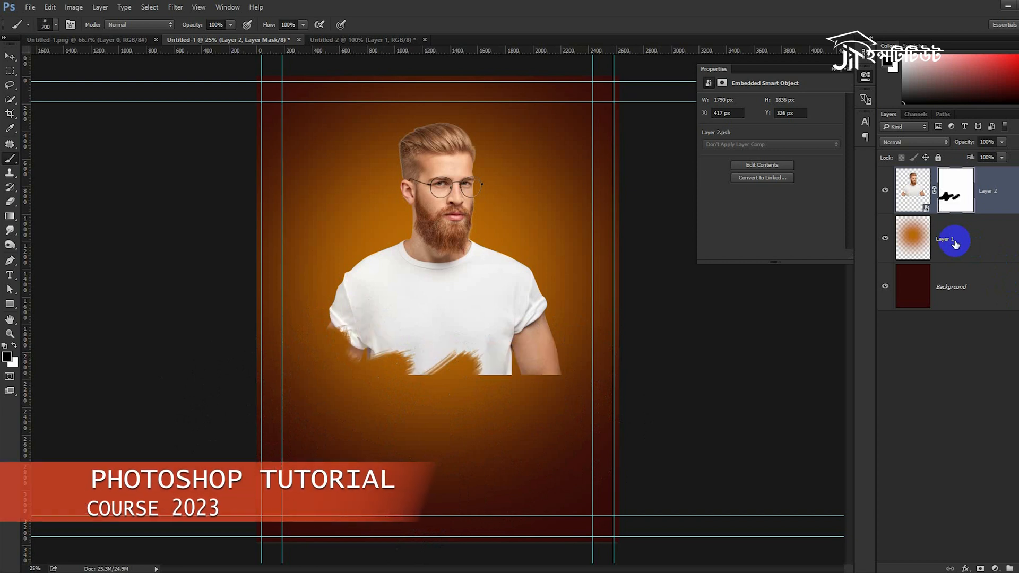
pyautogui.hotkey('ctrl', 'alt', 'z')
pyautogui.hotkey('ctrl', 'alt', 'z')
pyautogui.hotkey('ctrl', 'alt', 'z')
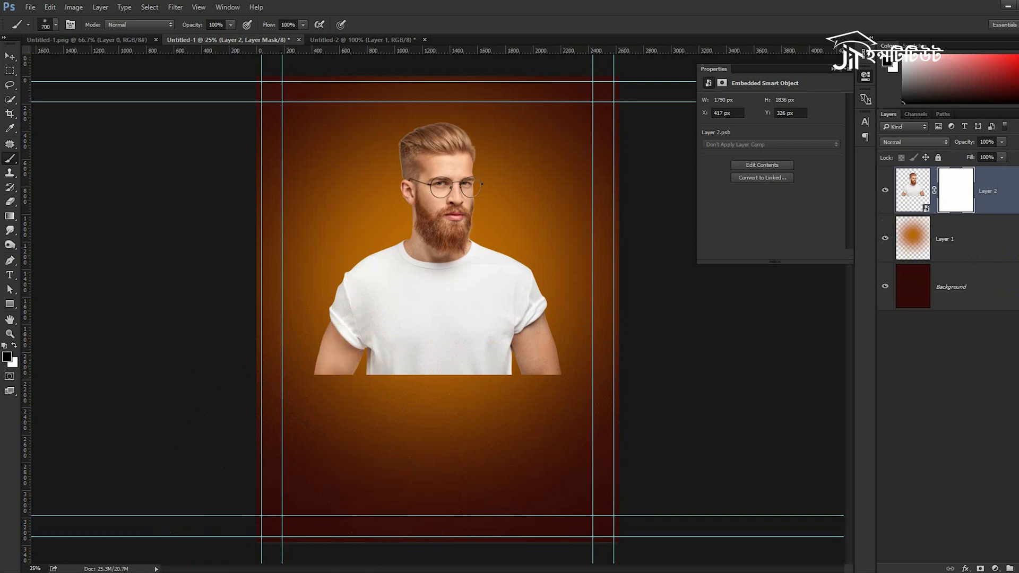
# Switch to Chrome and search Google Images for "particle brush photoshop" in a new tab.
pyautogui.click(419, 572)
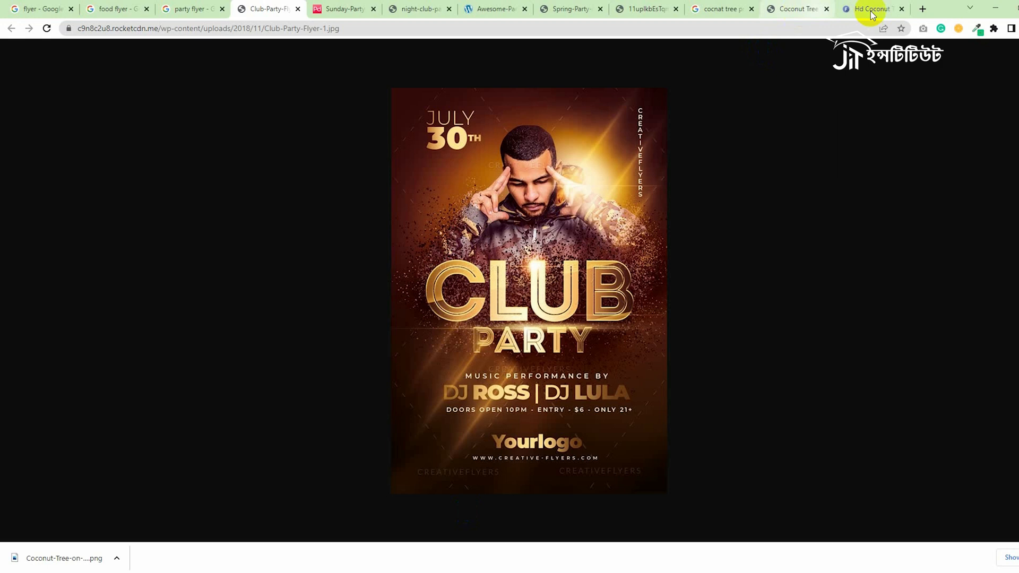
pyautogui.click(923, 13)
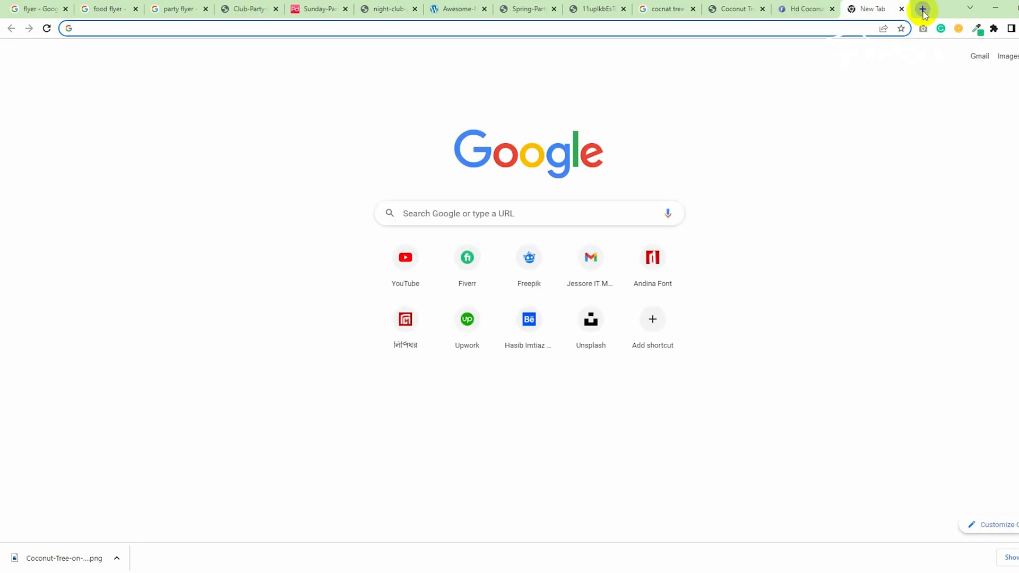
pyautogui.write('part')
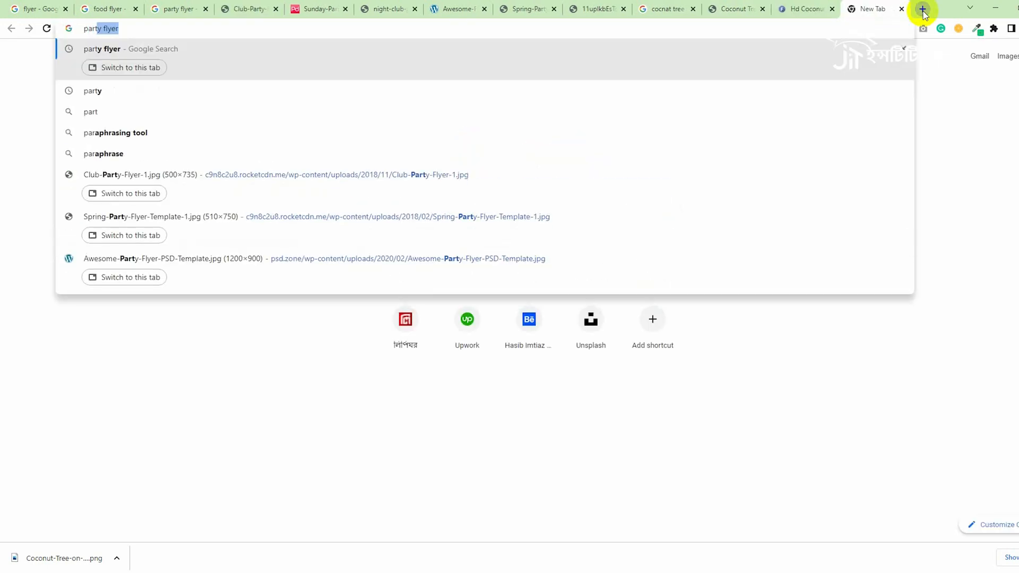
pyautogui.write('icel brush')
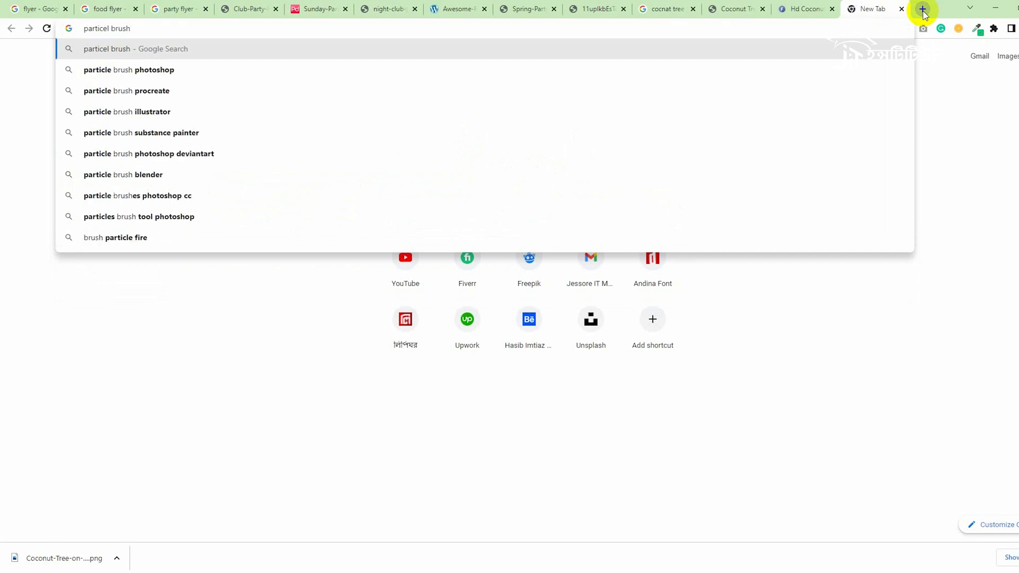
pyautogui.press('Down')
pyautogui.press('Return')
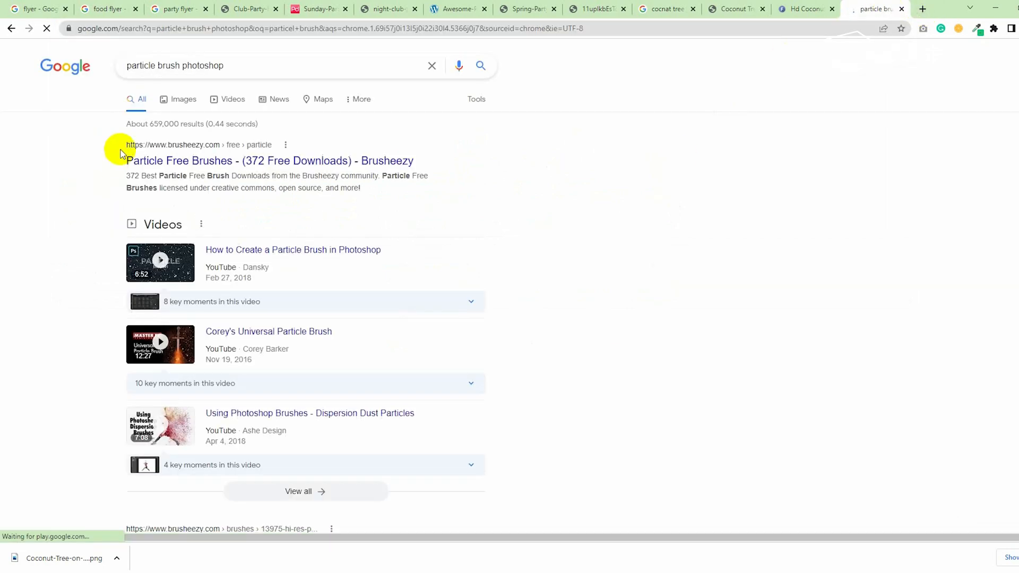
pyautogui.click(175, 101)
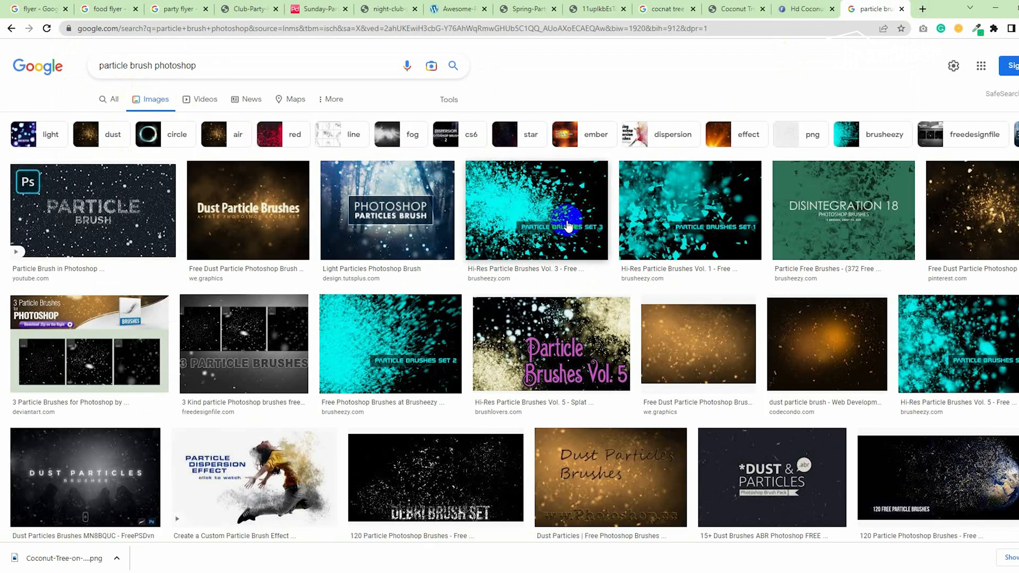
# Browse the particle brush images for a suitable splatter, previewing the "Using Photoshop Dispersion Brushes" picture.
pyautogui.scroll(-5, 567, 226)
pyautogui.scroll(-4, 567, 222)
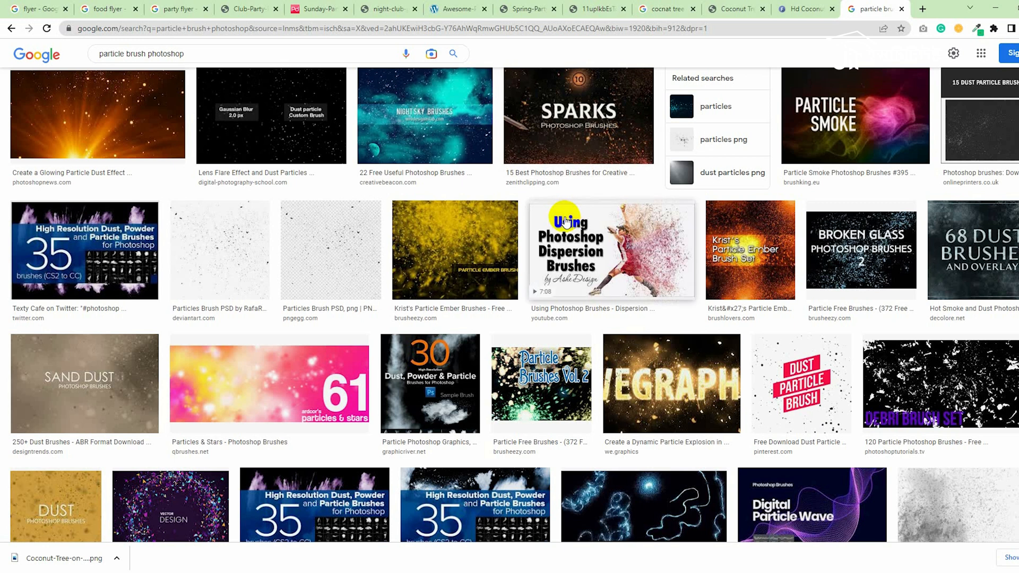
pyautogui.scroll(-5, 555, 223)
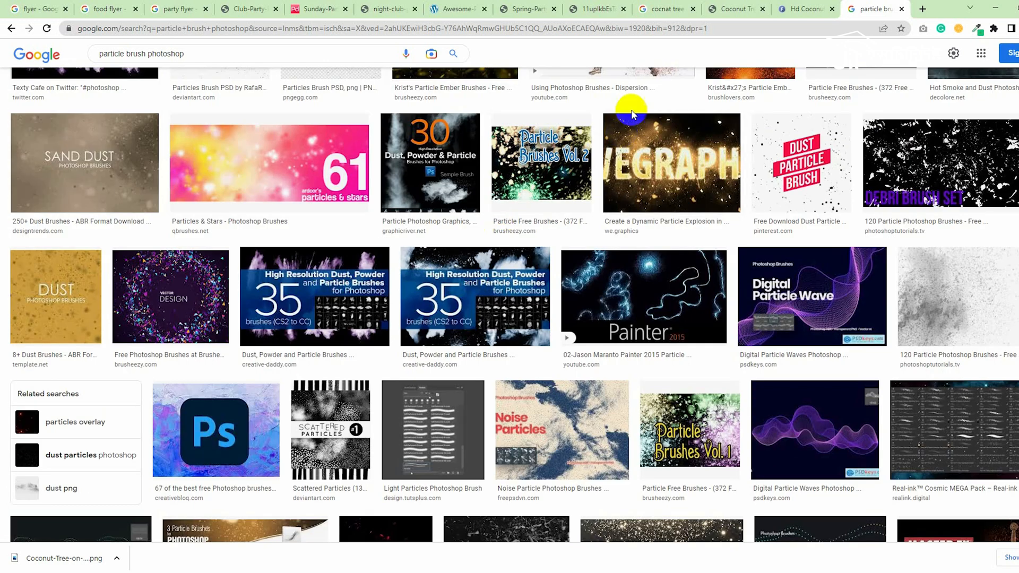
pyautogui.scroll(4, 668, 160)
pyautogui.click(657, 188)
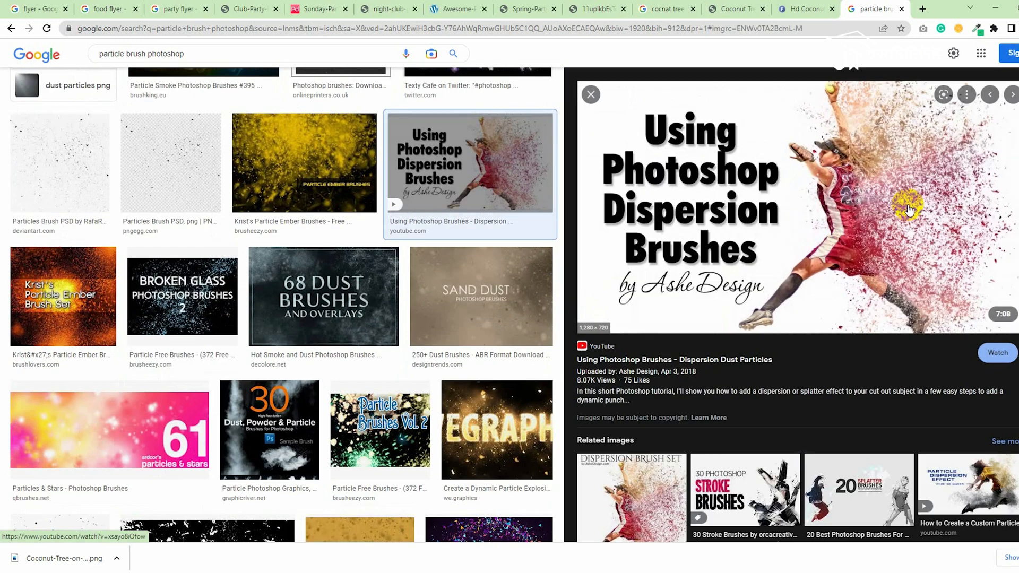
pyautogui.scroll(-1, 295, 320)
pyautogui.scroll(-10, 295, 320)
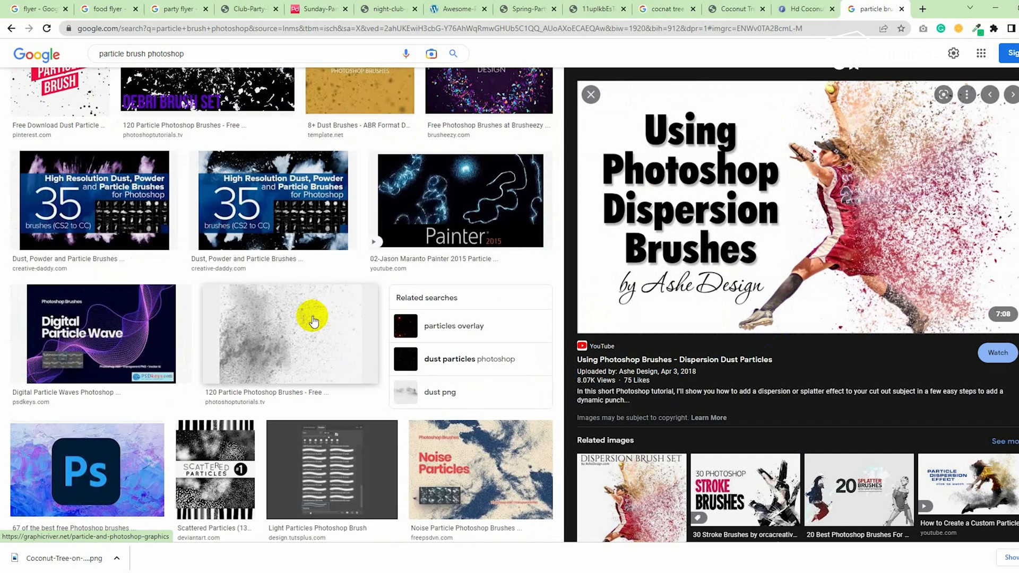
pyautogui.scroll(-8, 312, 318)
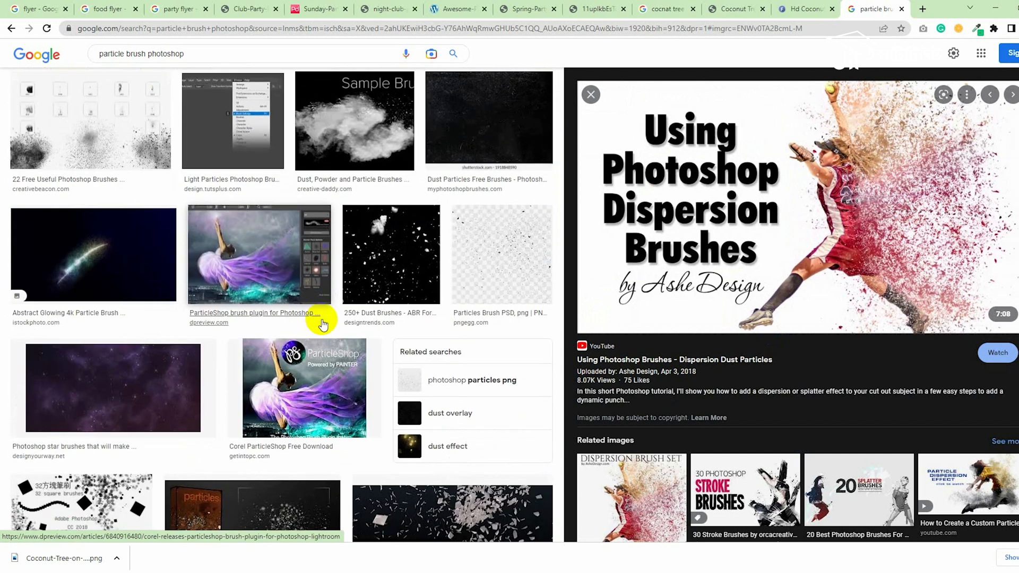
pyautogui.scroll(-8, 322, 325)
pyautogui.scroll(-18, 323, 324)
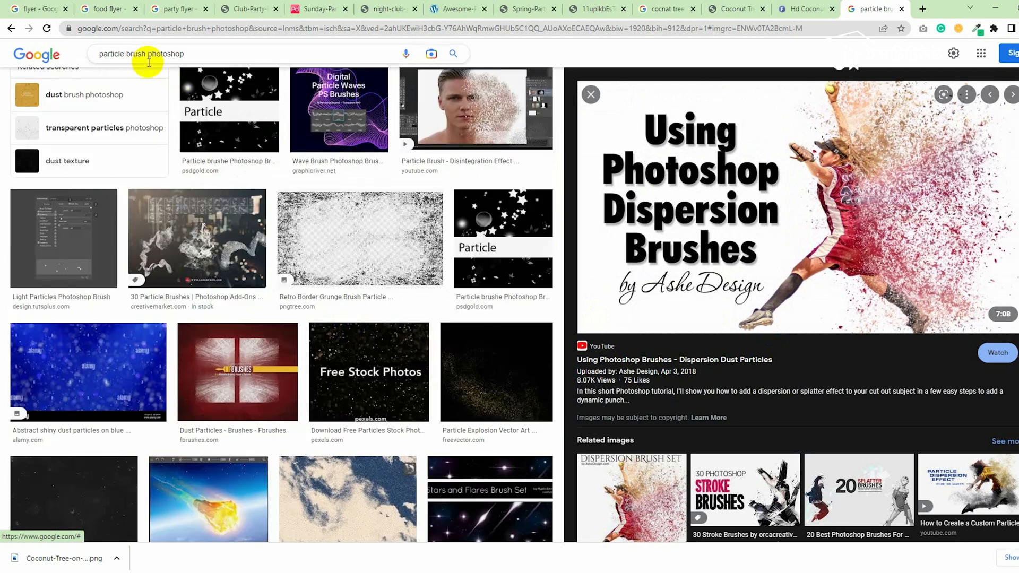
# Search for "ink splash brush photoshop" and look through the image results.
pyautogui.moveTo(122, 54); pyautogui.dragTo(36, 66)
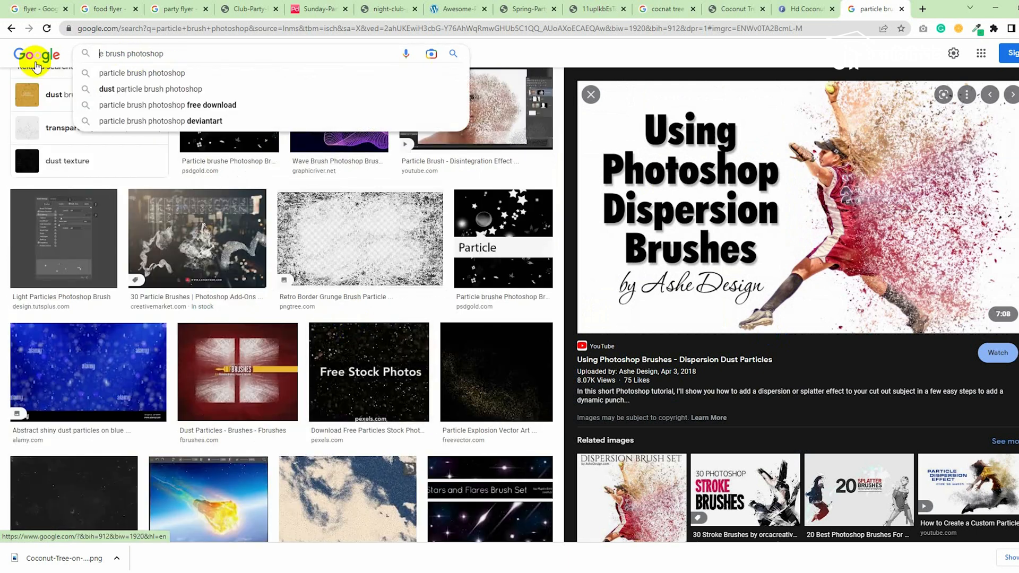
pyautogui.press('Delete')
pyautogui.write('ink splash')
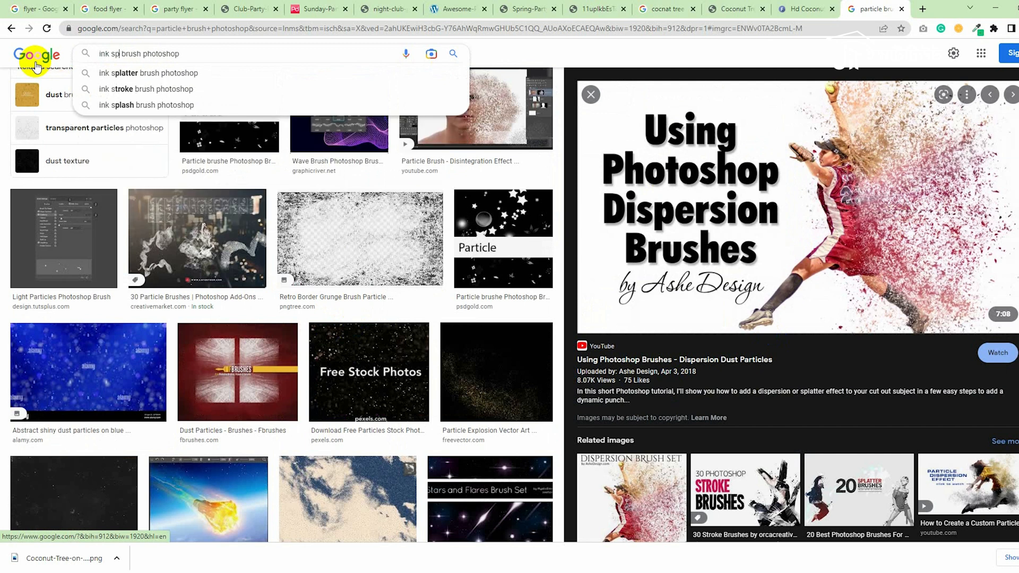
pyautogui.press('Return')
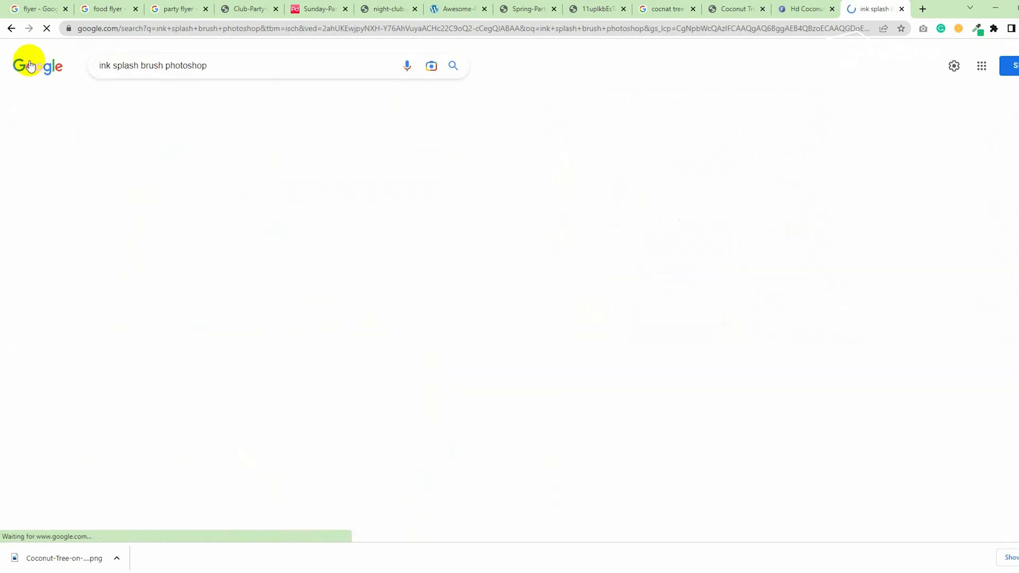
pyautogui.scroll(-5, 335, 210)
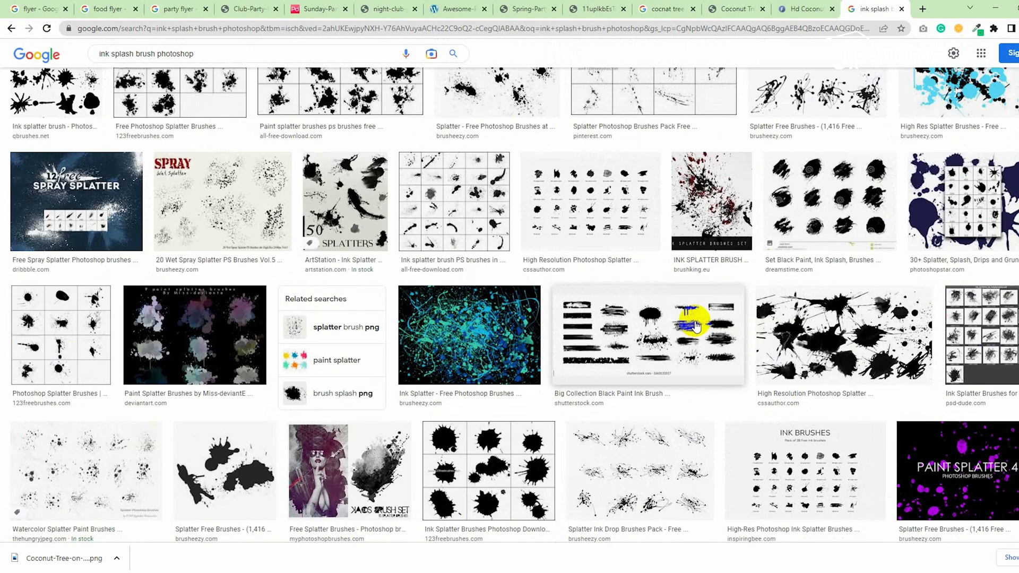
# Shorten the image search to "ink splash brush".
pyautogui.click(157, 55)
pyautogui.hotkey('shift', 'End')
pyautogui.press('Delete')
pyautogui.press('Return')
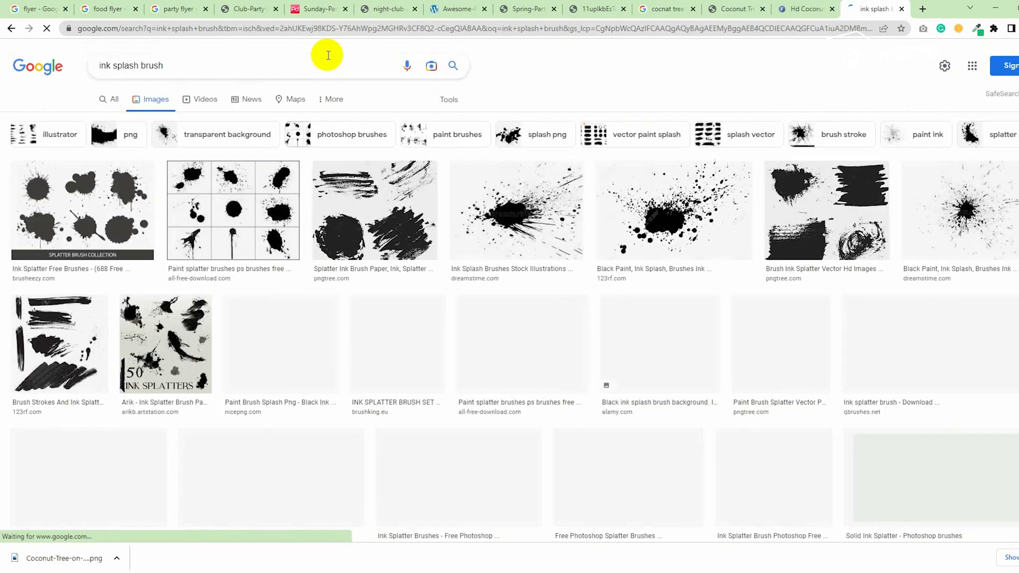
# Find the Pinterest image of fine black ink droplets among the related pictures and copy it.
pyautogui.scroll(-6, 550, 285)
pyautogui.click(61, 336)
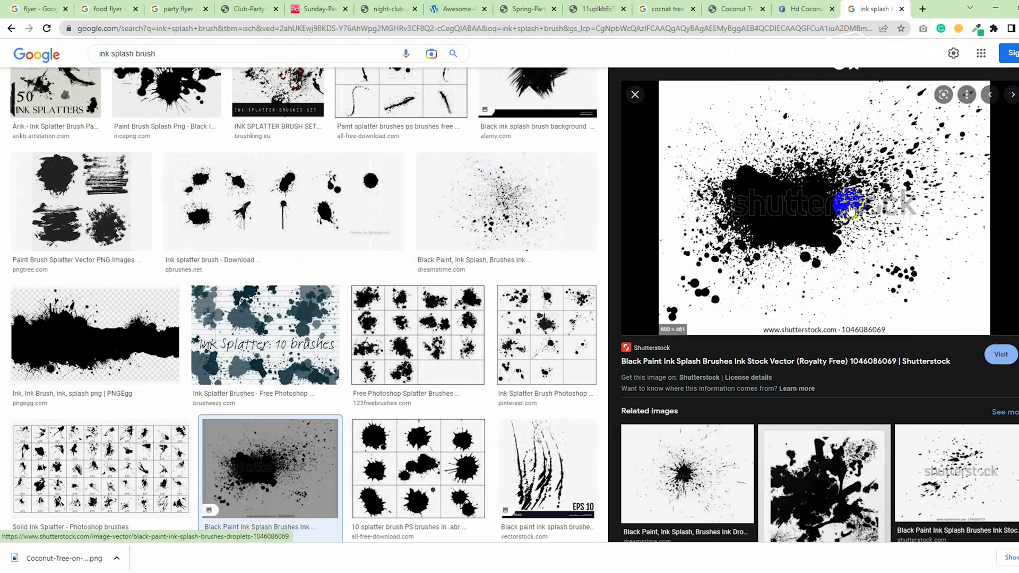
pyautogui.scroll(-5, 956, 470)
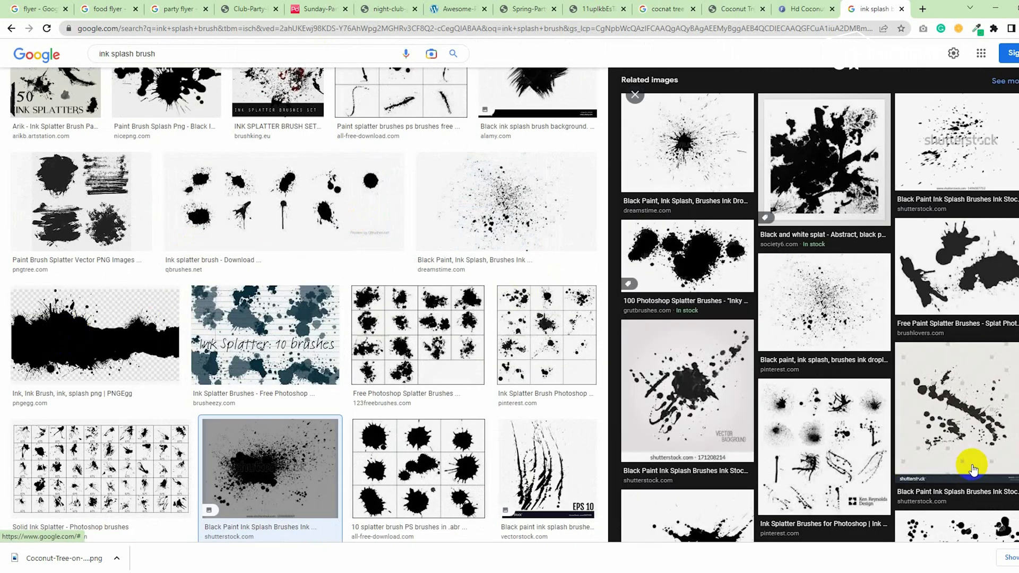
pyautogui.click(844, 325)
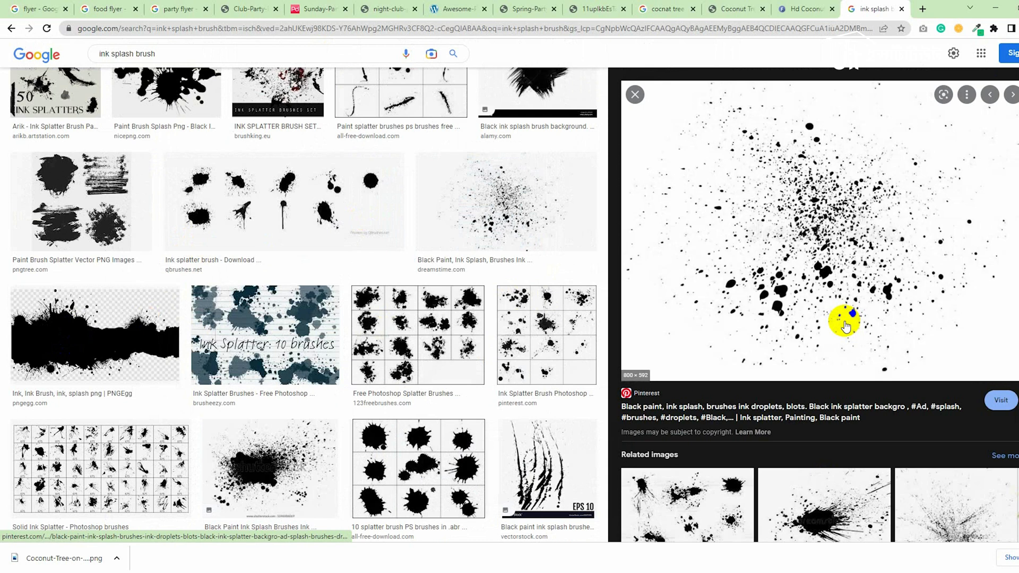
pyautogui.rightClick(820, 195)
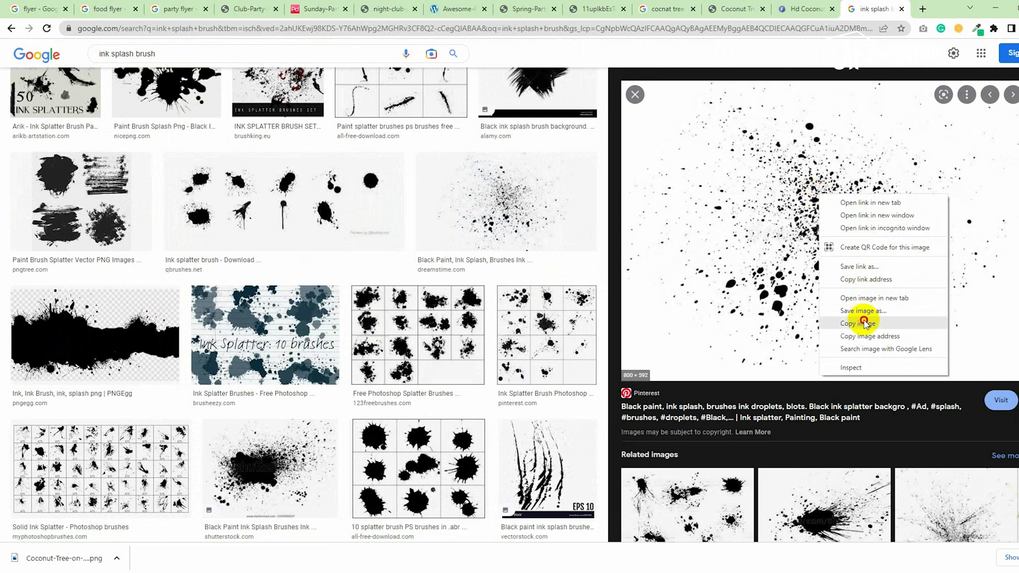
pyautogui.click(864, 323)
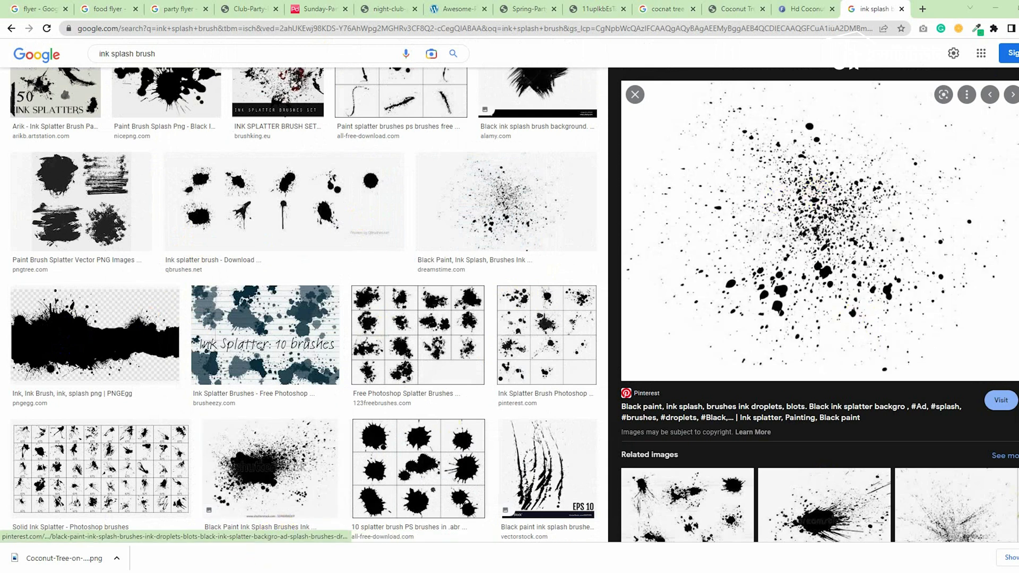
# Switch back to Photoshop, create an 800 x 592 px document from the clipboard preset and paste the ink splatter into it.
pyautogui.click(187, 564)
pyautogui.click(31, 7)
pyautogui.click(37, 21)
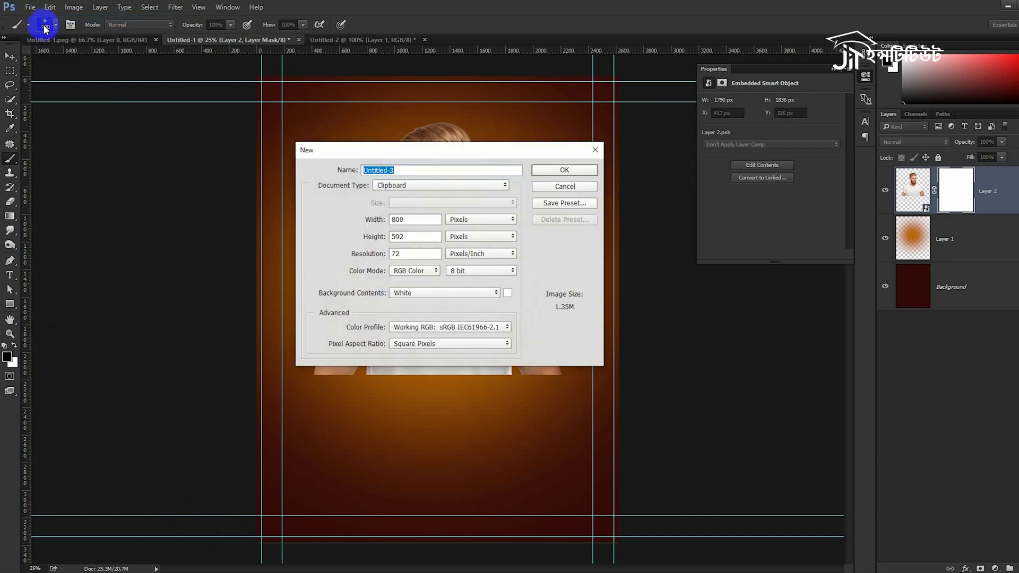
pyautogui.press('Return')
pyautogui.hotkey('ctrl', 'v')
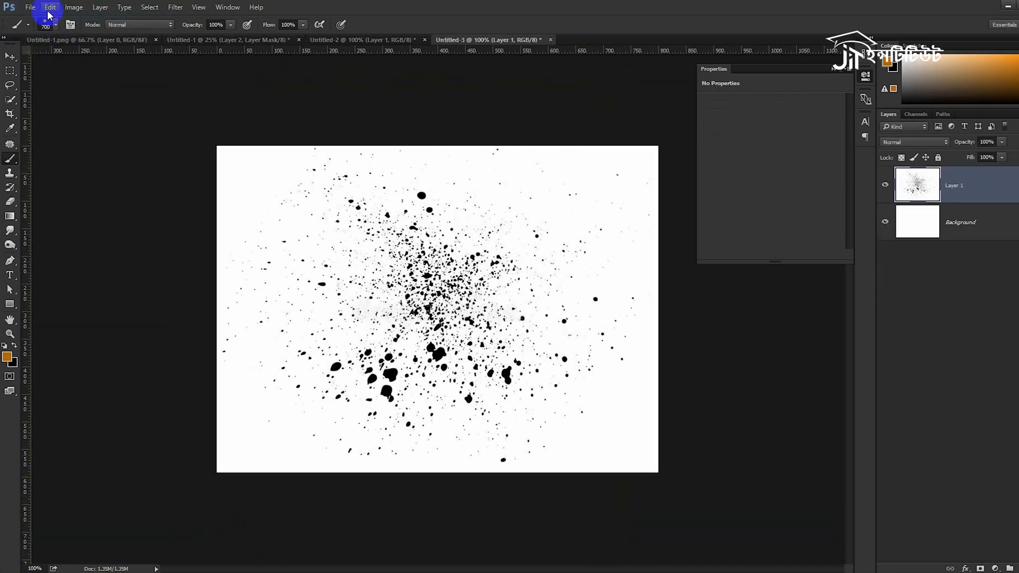
# Define the pasted ink splatter as a brush preset named "Sampled Brush 2".
pyautogui.click(51, 9)
pyautogui.click(103, 264)
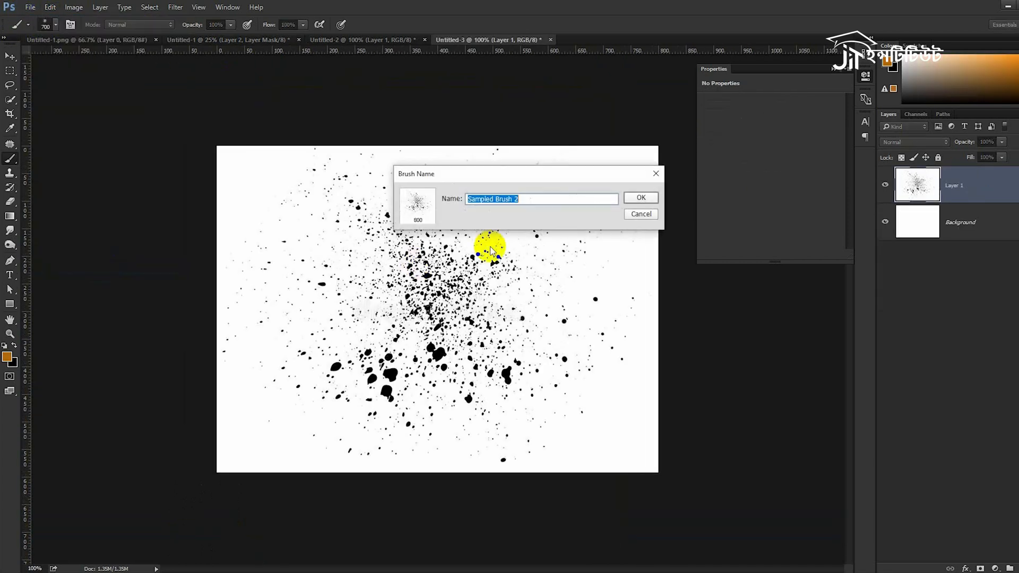
pyautogui.click(639, 198)
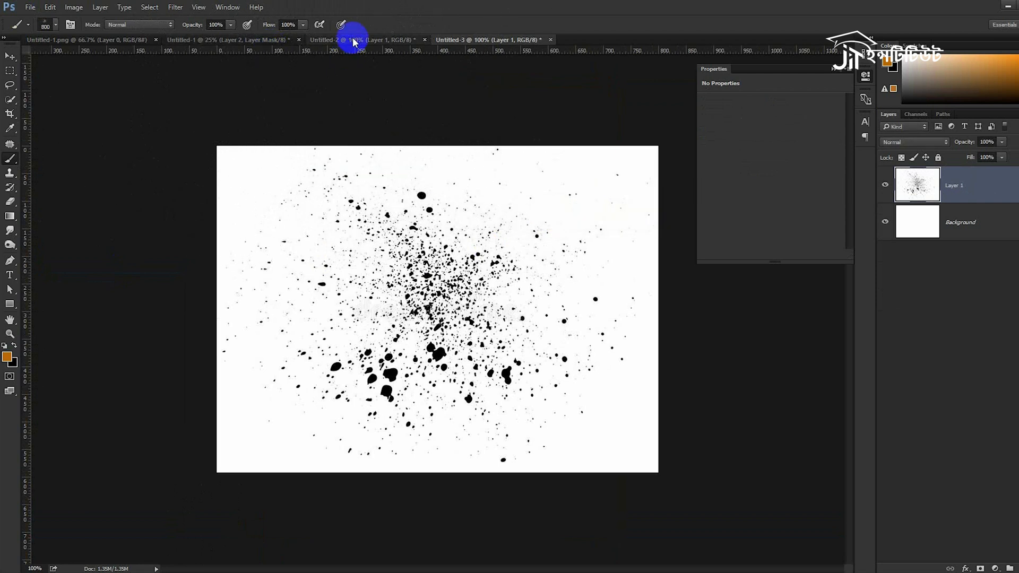
# Return to the flyer document and mask away the man's lower shirt and arms on Layer 2 with black splatter, enlarging the brush to 1300 px.
pyautogui.click(355, 41)
pyautogui.click(243, 40)
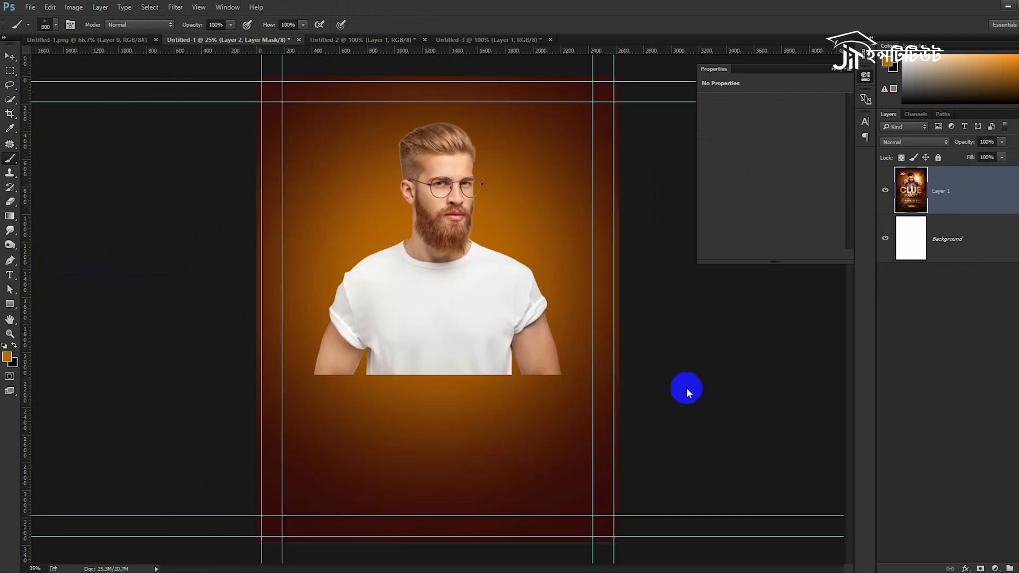
pyautogui.press(']')
pyautogui.press(']')
pyautogui.moveTo(362, 374)
pyautogui.mouseDown()
pyautogui.moveTo(314, 411)
pyautogui.moveTo(328, 381)
pyautogui.moveTo(310, 369)
pyautogui.moveTo(293, 375)
pyautogui.moveTo(331, 332)
pyautogui.moveTo(346, 290)
pyautogui.moveTo(268, 363)
pyautogui.moveTo(364, 379)
pyautogui.moveTo(371, 409)
pyautogui.moveTo(350, 415)
pyautogui.moveTo(381, 379)
pyautogui.moveTo(474, 359)
pyautogui.moveTo(426, 394)
pyautogui.moveTo(532, 379)
pyautogui.moveTo(439, 409)
pyautogui.moveTo(532, 371)
pyautogui.moveTo(521, 405)
pyautogui.moveTo(580, 373)
pyautogui.moveTo(576, 314)
pyautogui.moveTo(571, 365)
pyautogui.moveTo(398, 404)
pyautogui.moveTo(334, 403)
pyautogui.mouseUp()
pyautogui.press(']')
pyautogui.press(']')
pyautogui.press(']')
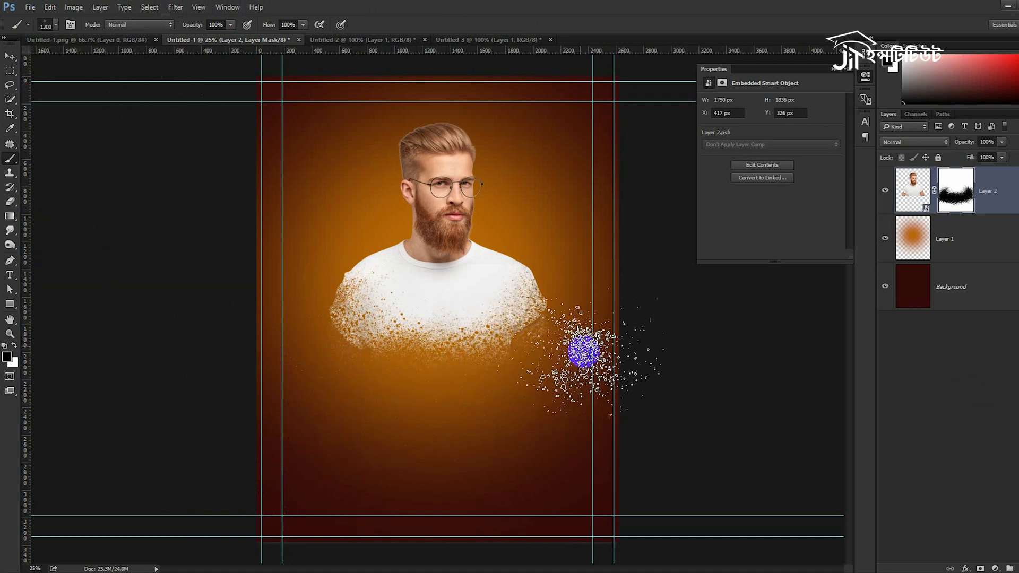
pyautogui.click(557, 337)
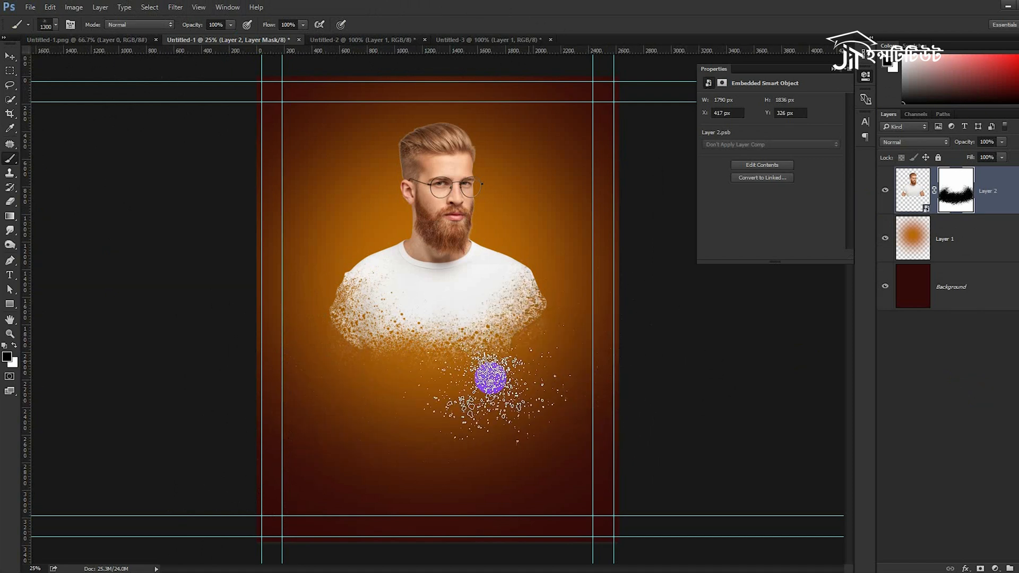
# Enlarge the splatter brush to 1900 px and stamp it on Layer 2's mask over the lower shirt.
pyautogui.press(']')
pyautogui.press(']')
pyautogui.press(']')
pyautogui.press(']')
pyautogui.press(']')
pyautogui.press(']')
pyautogui.click(441, 353)
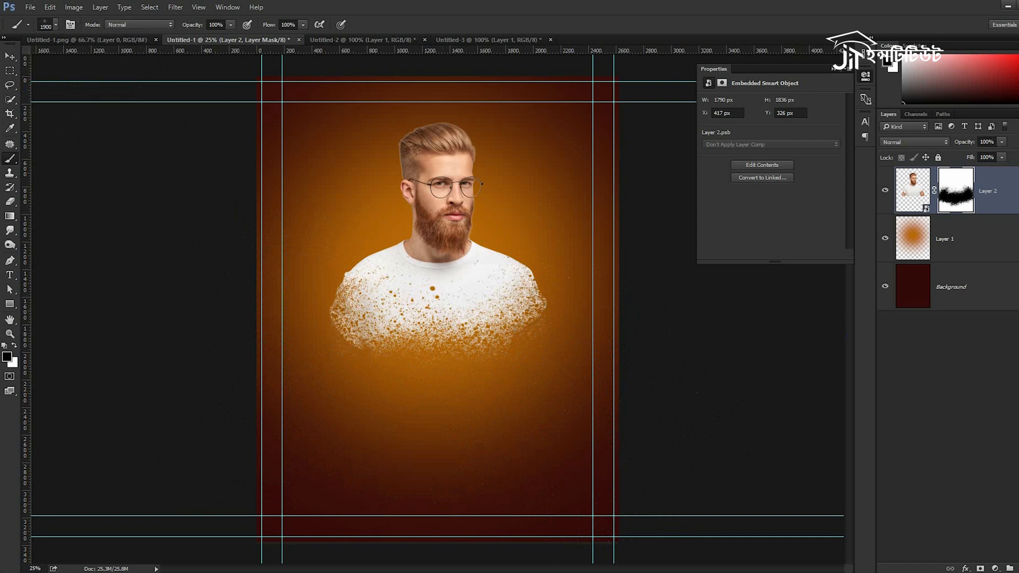
# Add a new layer above Layer 1 and stamp white splatter around the lower shirt, reducing the brush to 1100 px.
pyautogui.click(978, 247)
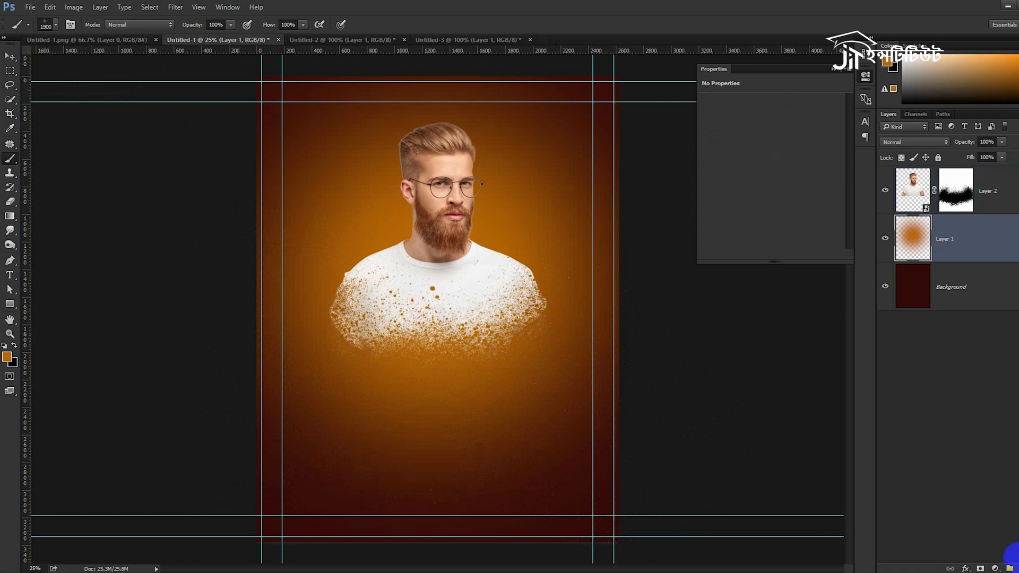
pyautogui.click(1011, 568)
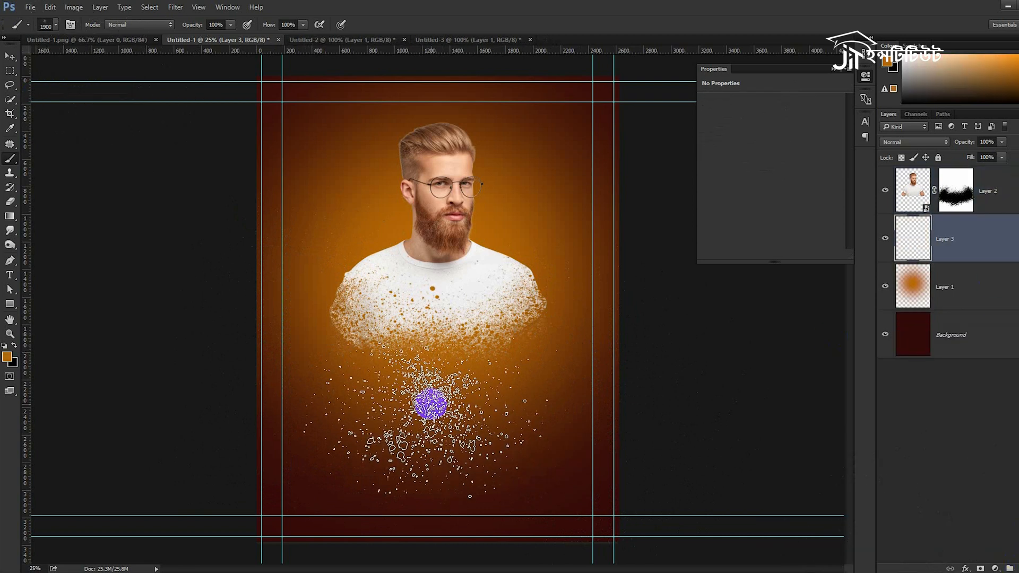
pyautogui.press('d')
pyautogui.press('x')
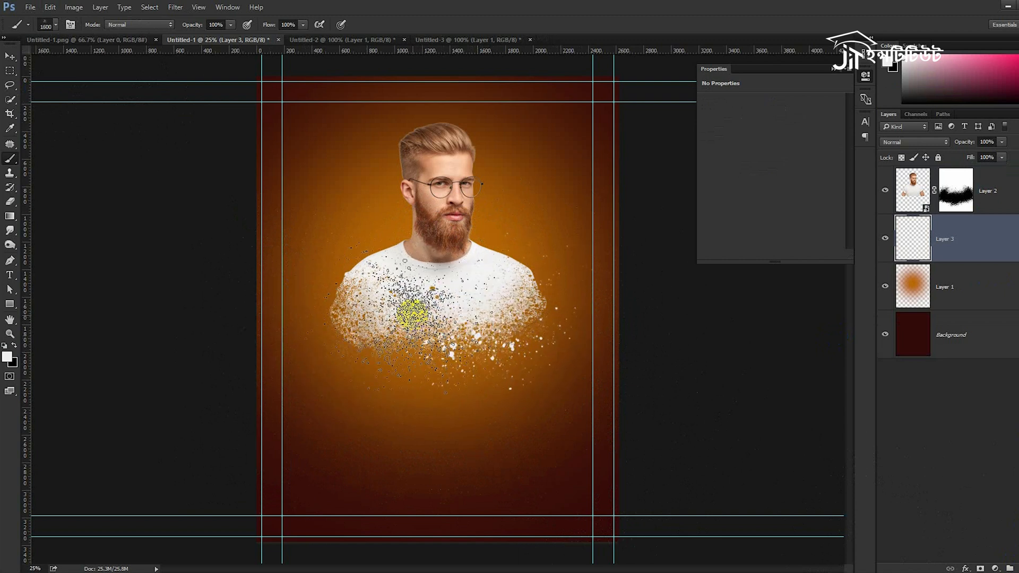
pyautogui.moveTo(378, 312)
pyautogui.mouseDown()
pyautogui.moveTo(473, 324)
pyautogui.moveTo(395, 321)
pyautogui.mouseUp()
pyautogui.click(381, 313)
pyautogui.press('[')
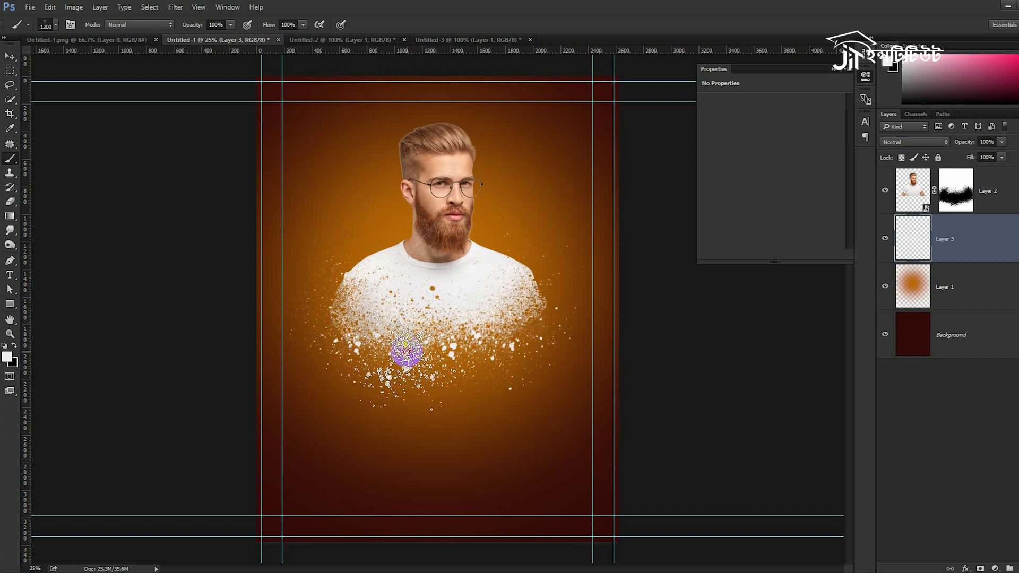
pyautogui.press('[')
pyautogui.click(529, 319)
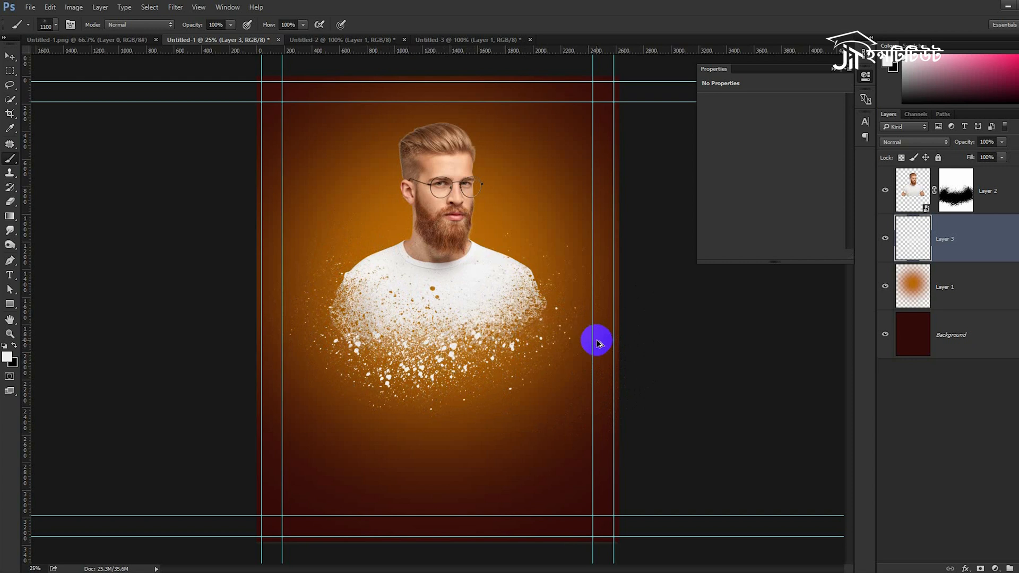
# Rotate the splatter brush tip and stamp more white droplets around the shirt and shoulders on Layer 3.
pyautogui.rightClick(526, 329)
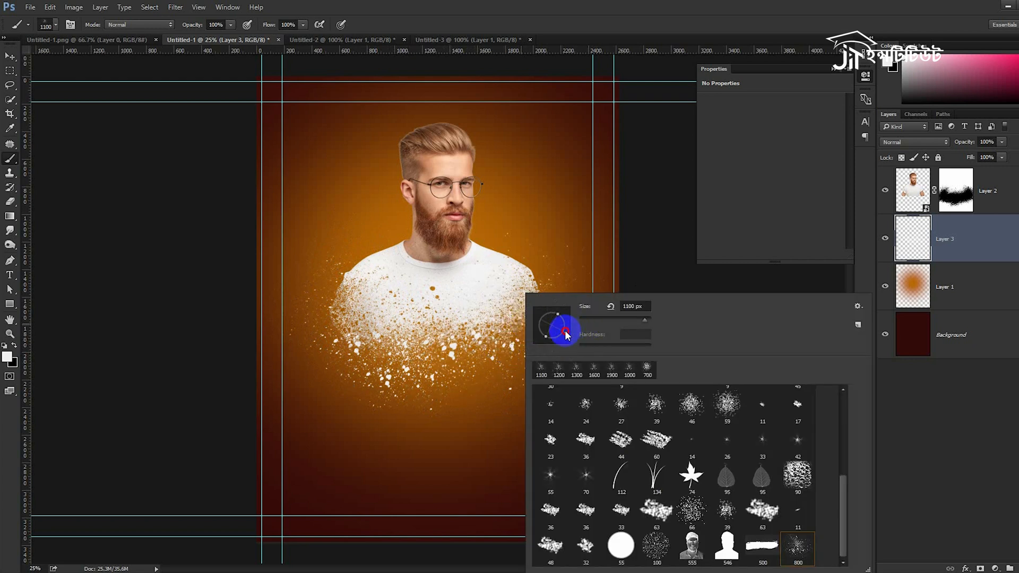
pyautogui.click(485, 313)
pyautogui.click(465, 361)
pyautogui.click(512, 302)
pyautogui.click(406, 293)
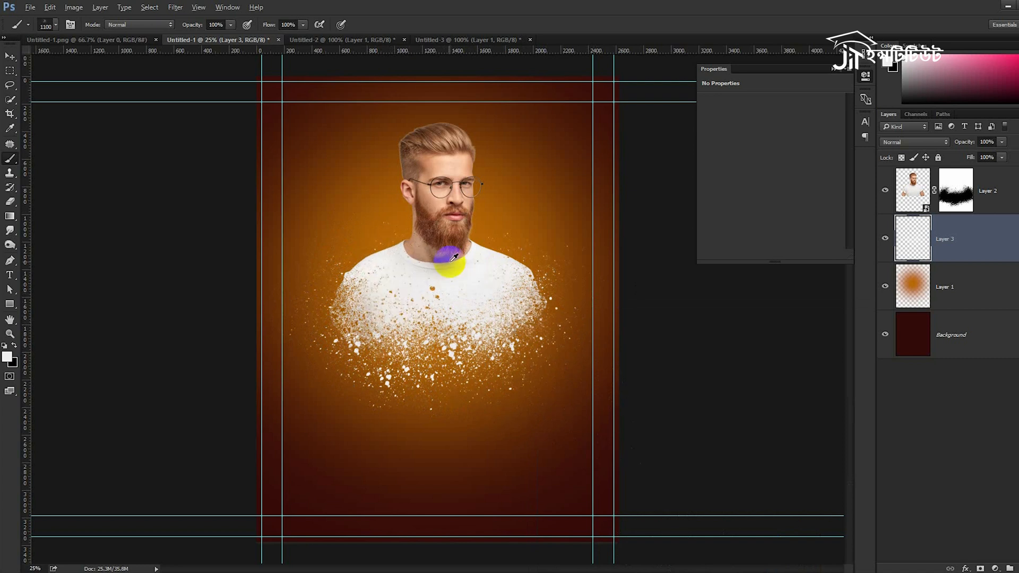
# Sample the skin colour from the man's neck and stamp skin-toned splatter beside the neck.
pyautogui.keyDown('alt'); pyautogui.click(431, 250); pyautogui.keyUp('alt')
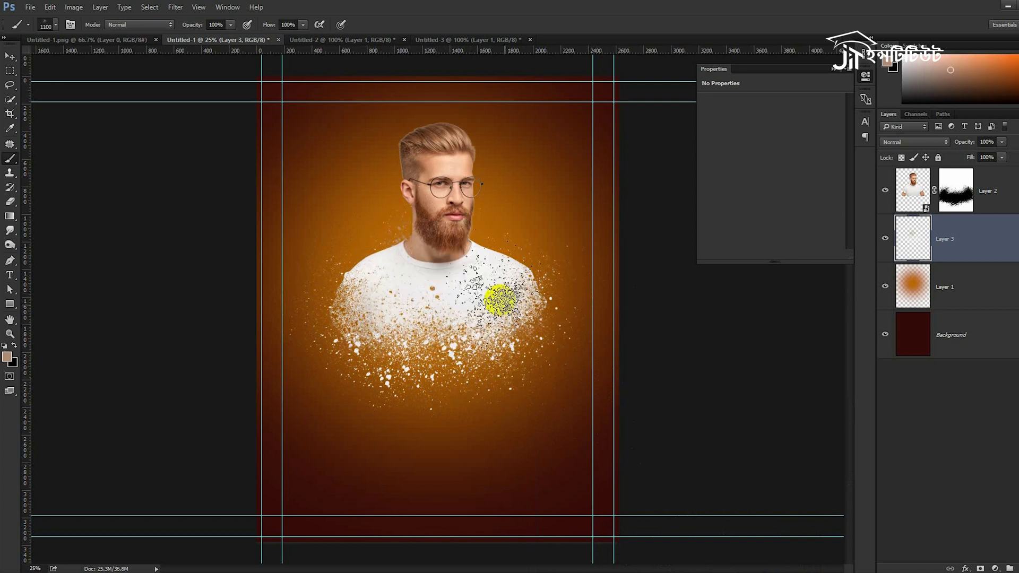
pyautogui.keyDown('alt'); pyautogui.click(460, 247); pyautogui.keyUp('alt')
pyautogui.click(456, 242)
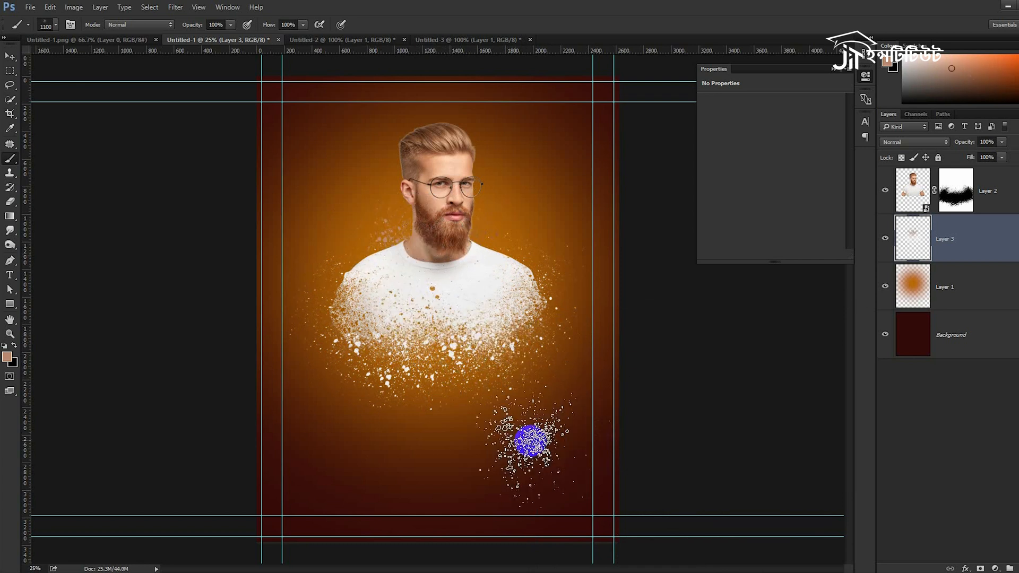
# Examine the splatter dispersion around the man's shirt and neck at different zoom levels.
pyautogui.click(9, 59)
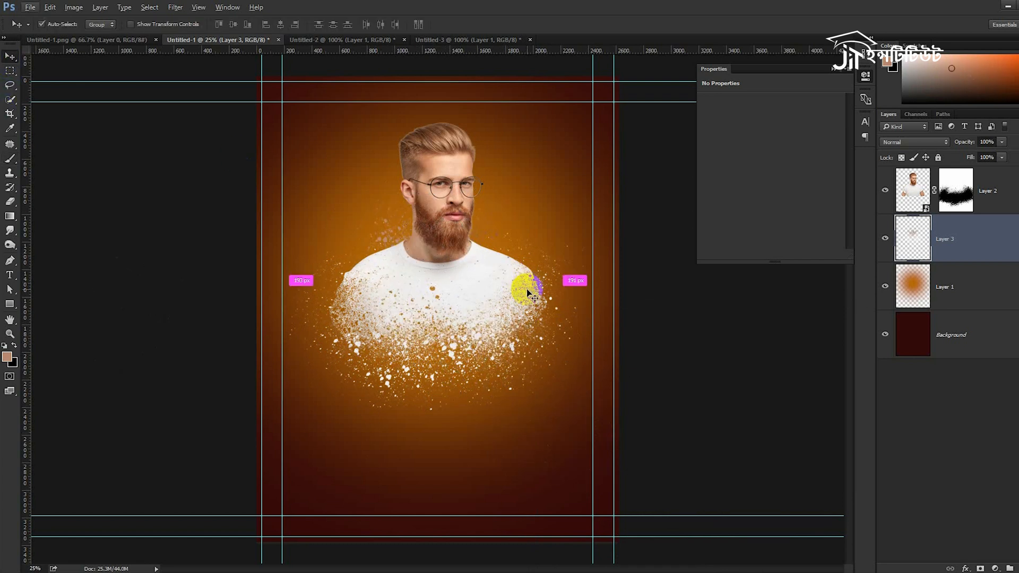
pyautogui.hotkey('ctrl', '-')
pyautogui.hotkey('ctrl', '-')
pyautogui.hotkey('ctrl', '+')
pyautogui.hotkey('ctrl', '+')
pyautogui.hotkey('ctrl', '+')
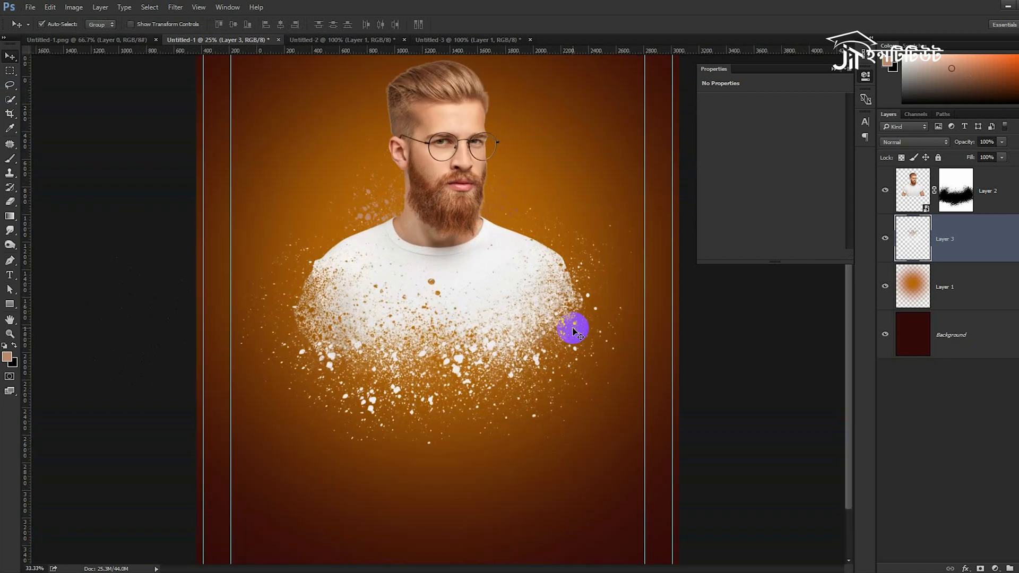
pyautogui.hotkey('ctrl', '-')
pyautogui.hotkey('ctrl', '+')
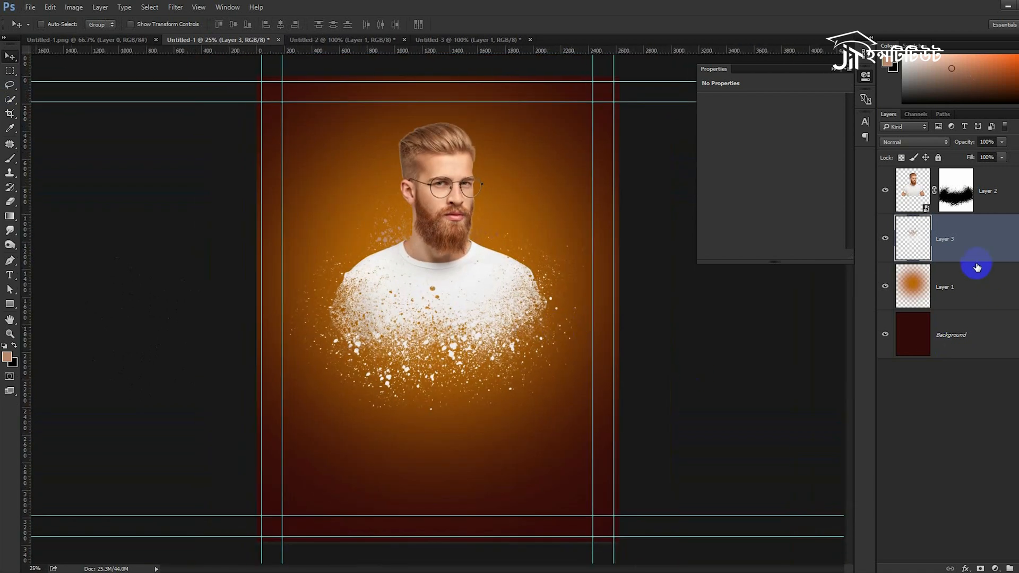
# Add a new layer above Layer 3, sample the shirt's white and stamp 1100 px splatter below the shirt and around the shoulders.
pyautogui.hotkey('ctrl', 'shift', 'alt', 'n')
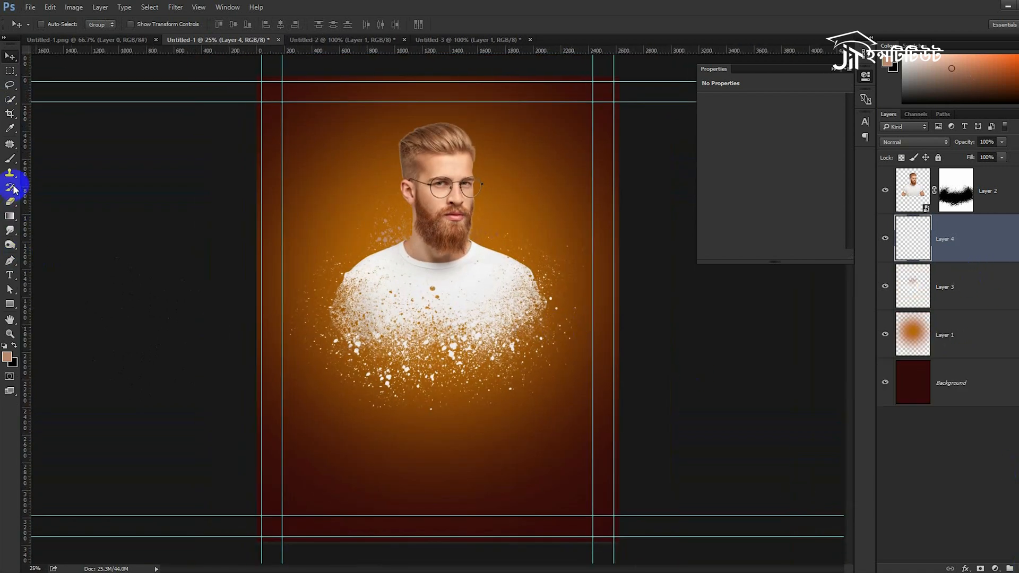
pyautogui.click(12, 159)
pyautogui.click(430, 352)
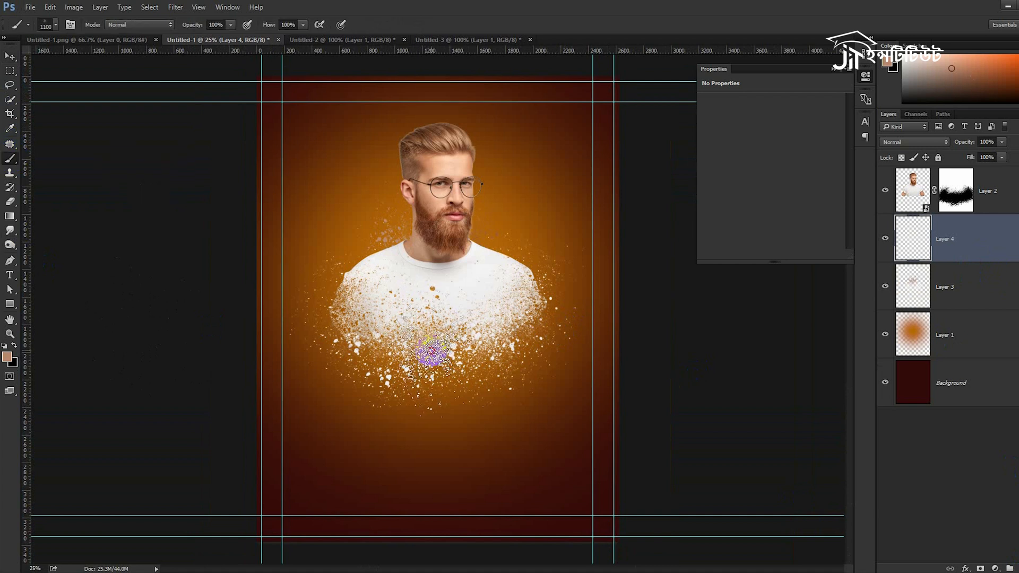
pyautogui.keyDown('alt'); pyautogui.click(455, 295); pyautogui.keyUp('alt')
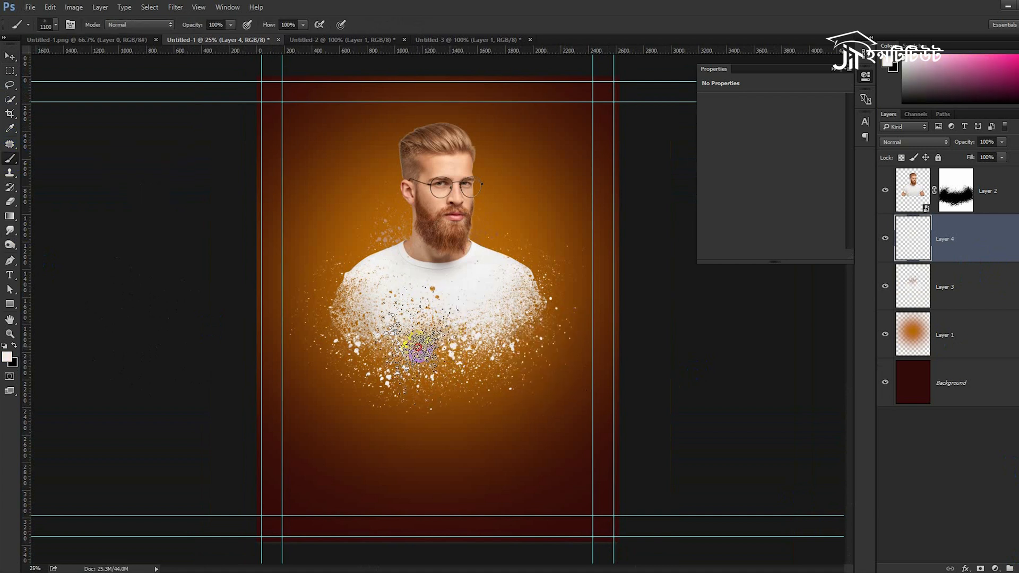
pyautogui.click(361, 265)
pyautogui.click(348, 379)
pyautogui.keyDown('alt'); pyautogui.click(480, 302); pyautogui.keyUp('alt')
pyautogui.hotkey('ctrl', 'z')
pyautogui.click(383, 352)
pyautogui.click(359, 368)
pyautogui.click(505, 270)
pyautogui.click(480, 350)
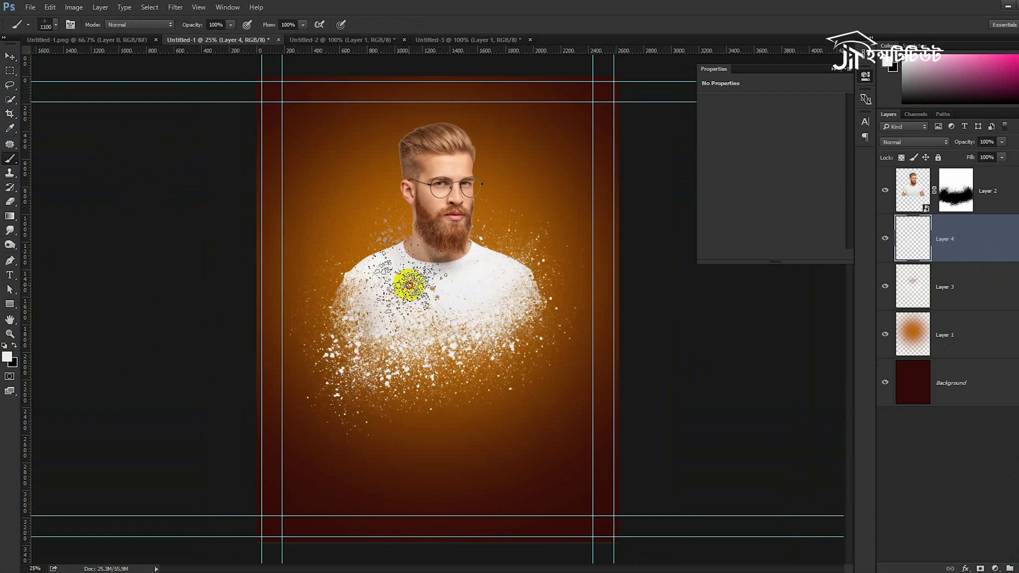
# Break up the shoulder edges on Layer 2's mask with black splatter, undoing one stamp and reducing the brush to 500 px.
pyautogui.click(956, 191)
pyautogui.press('x')
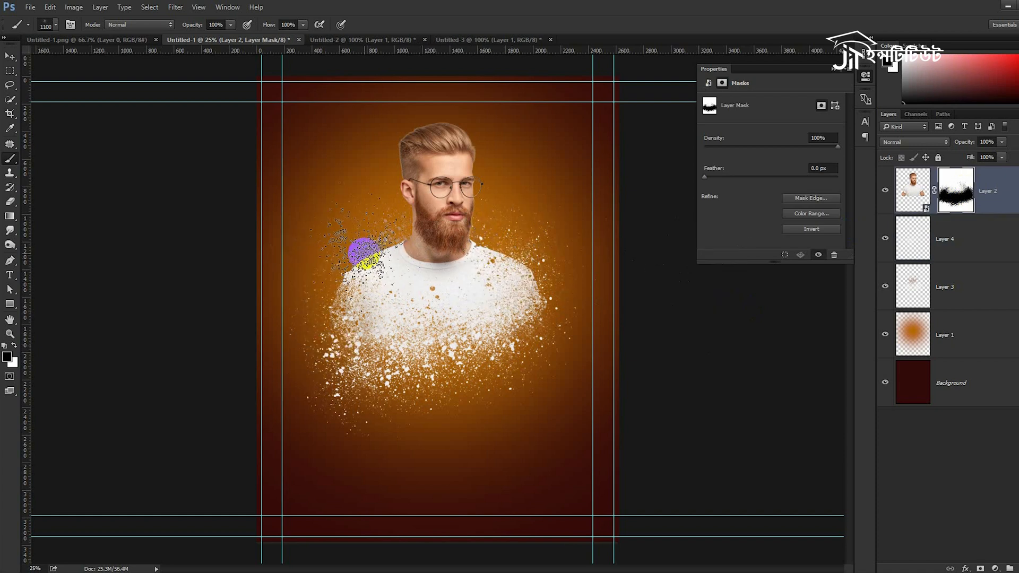
pyautogui.click(326, 254)
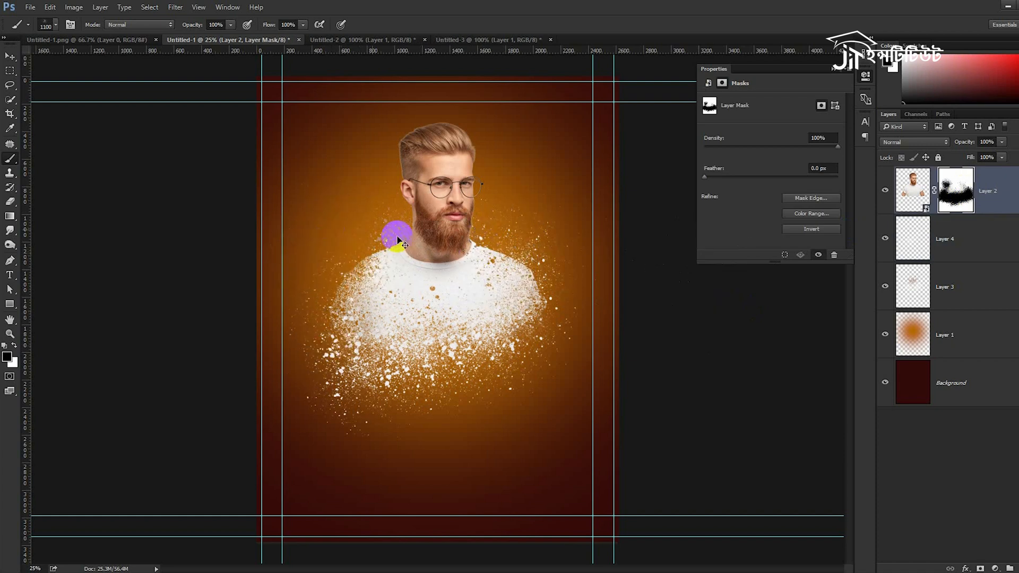
pyautogui.hotkey('ctrl', 'z')
pyautogui.press('[')
pyautogui.press('[')
pyautogui.press('[')
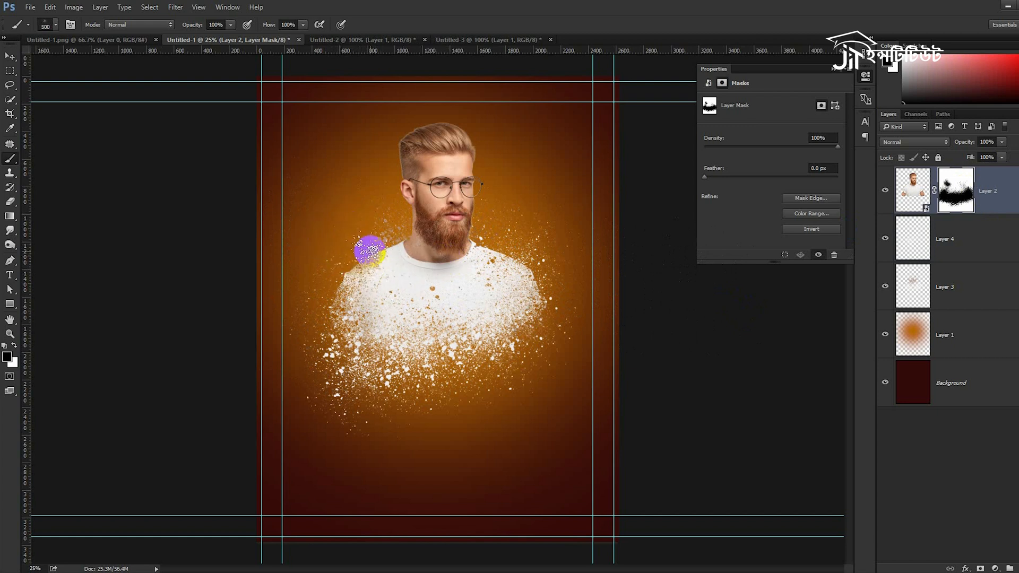
# Select Layer 4, switch to white, enlarge the brush to 1100 px and stamp splatter outside the man's shoulder.
pyautogui.click(956, 249)
pyautogui.press('x')
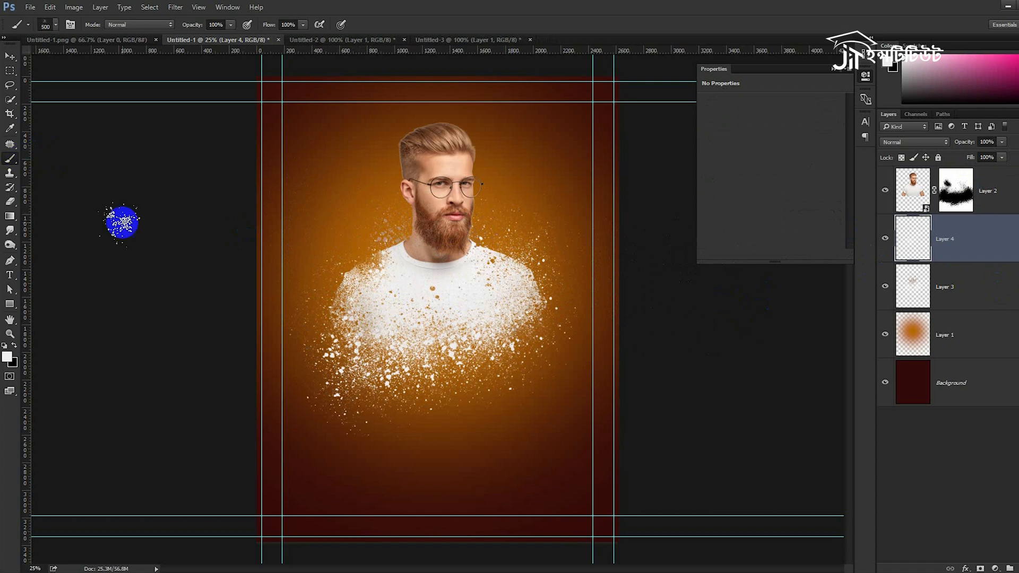
pyautogui.press(']')
pyautogui.press(']')
pyautogui.press(']')
pyautogui.press(']')
pyautogui.press(']')
pyautogui.press(']')
pyautogui.click(373, 275)
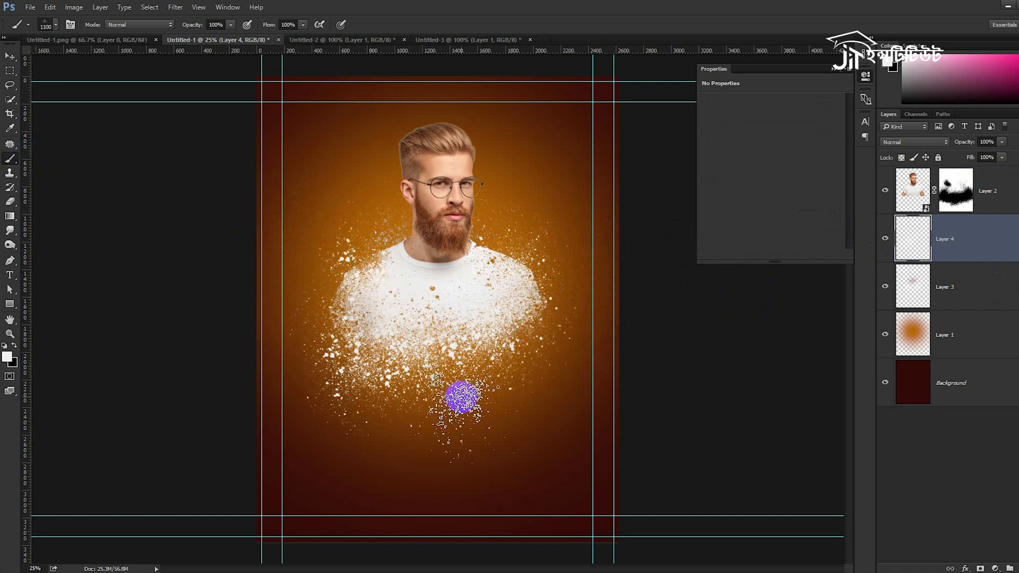
# Close the Untitled-3 ink splatter document without saving it.
pyautogui.click(9, 63)
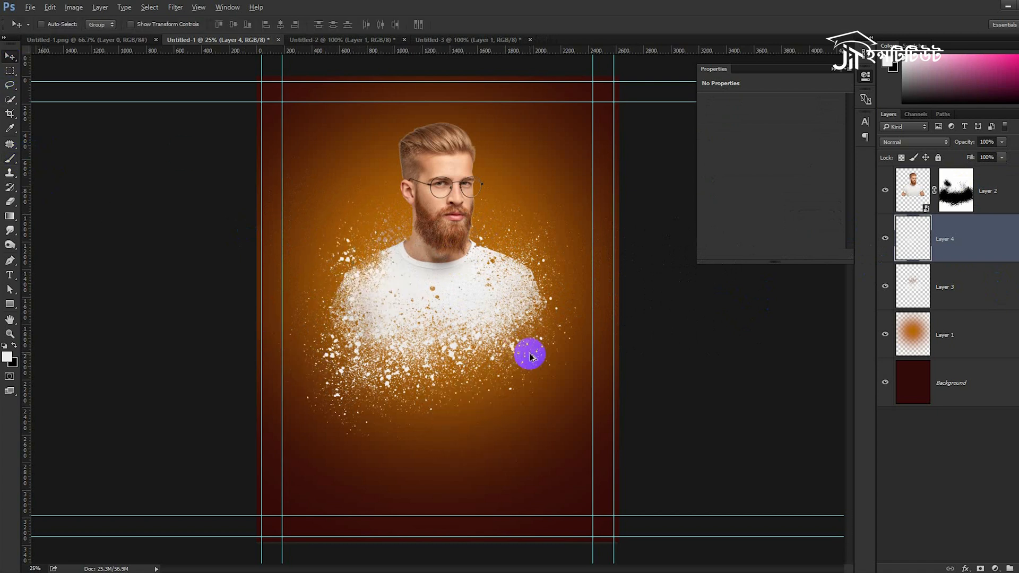
pyautogui.hotkey('ctrl', '-')
pyautogui.hotkey('ctrl', '+')
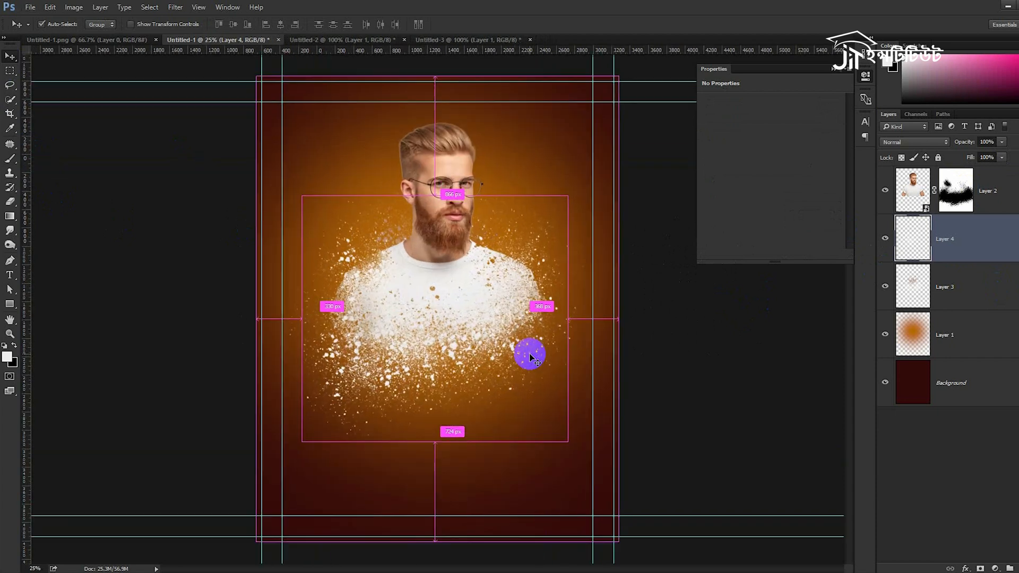
pyautogui.click(434, 42)
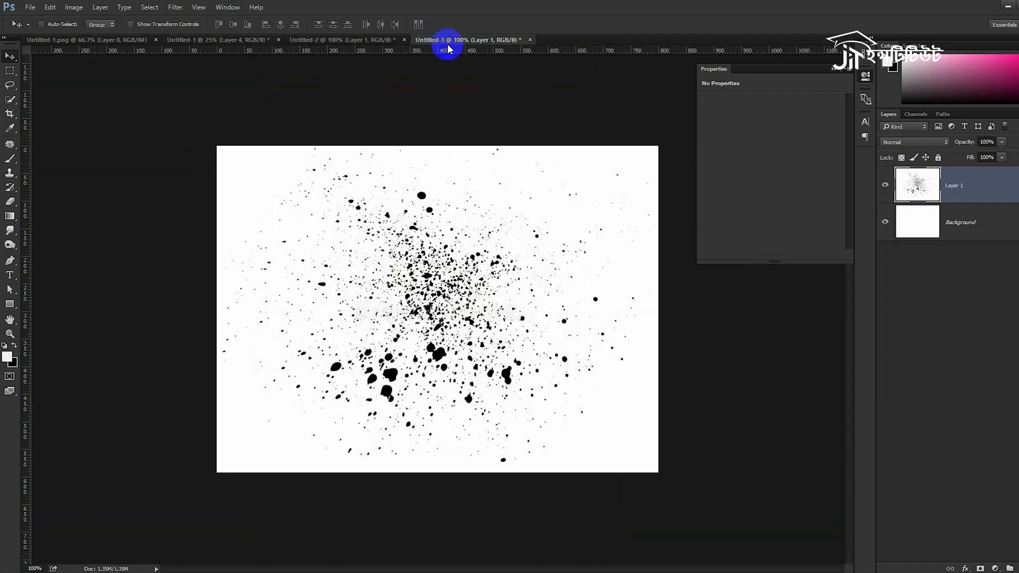
pyautogui.click(530, 39)
pyautogui.click(535, 221)
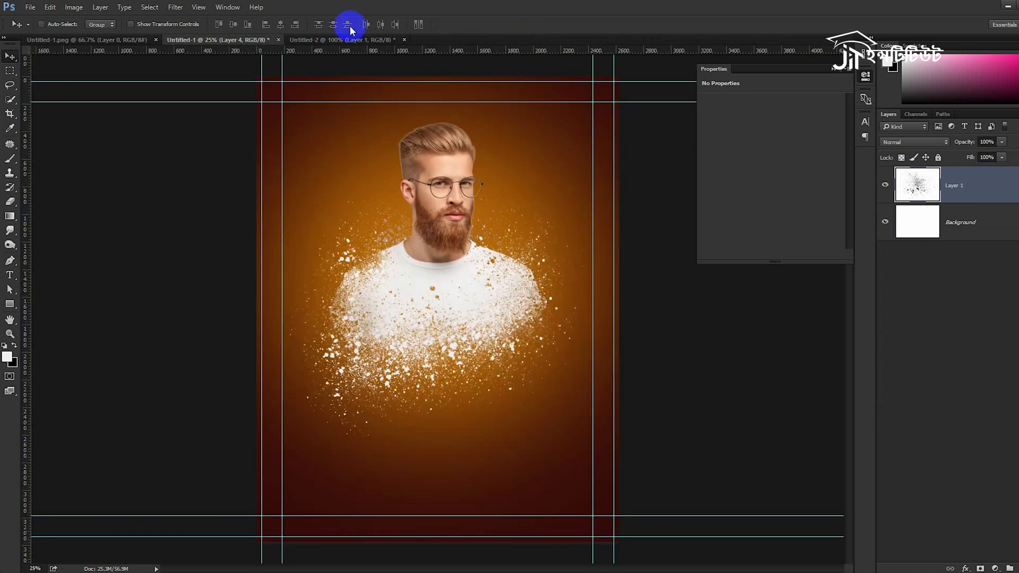
# Check the Club Party reference flyer, return to the flyer document and activate the Type tool.
pyautogui.click(356, 40)
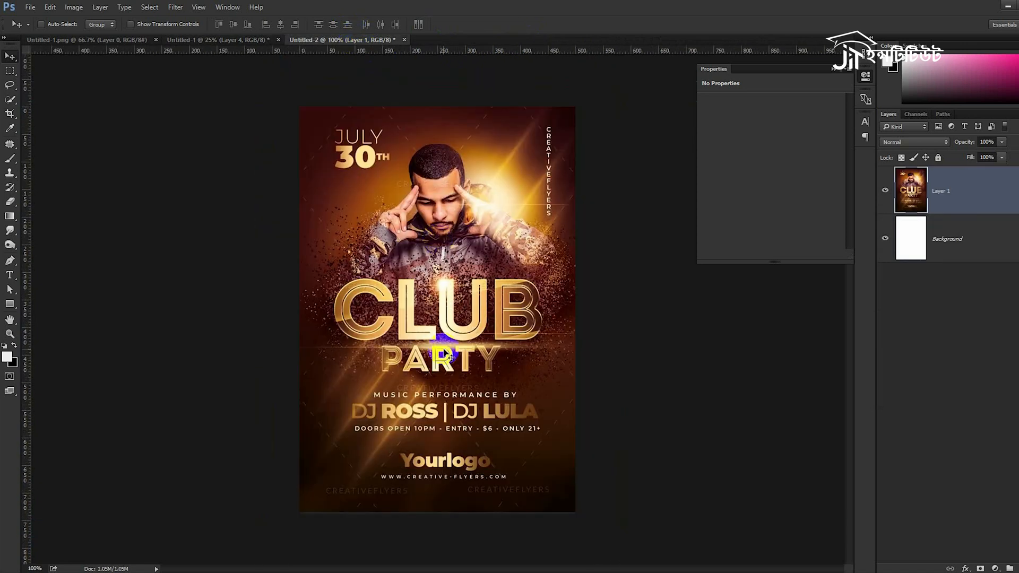
pyautogui.click(214, 42)
pyautogui.click(11, 275)
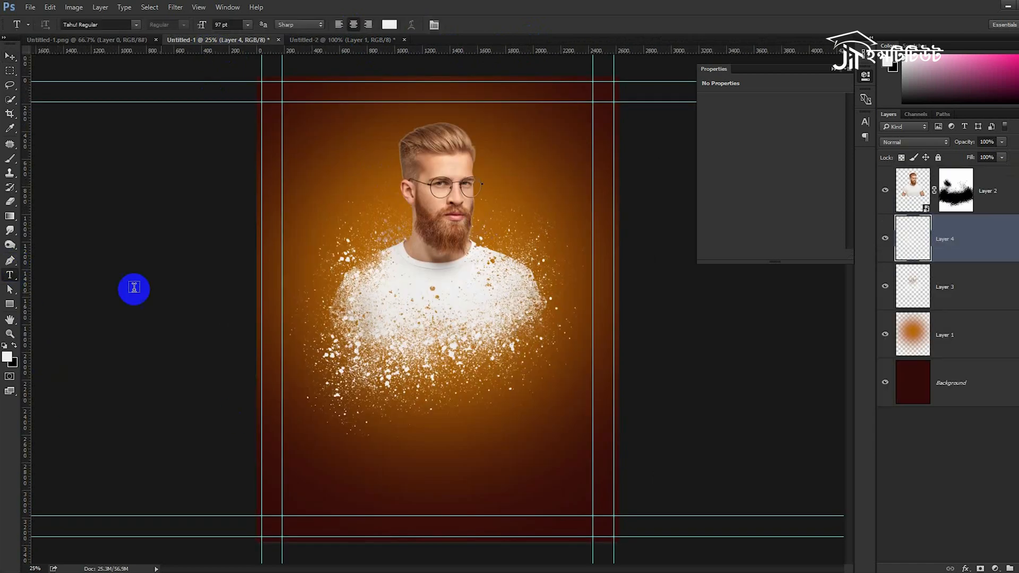
# Put Layer 2 into a layer group named "MODEL".
pyautogui.click(1004, 201)
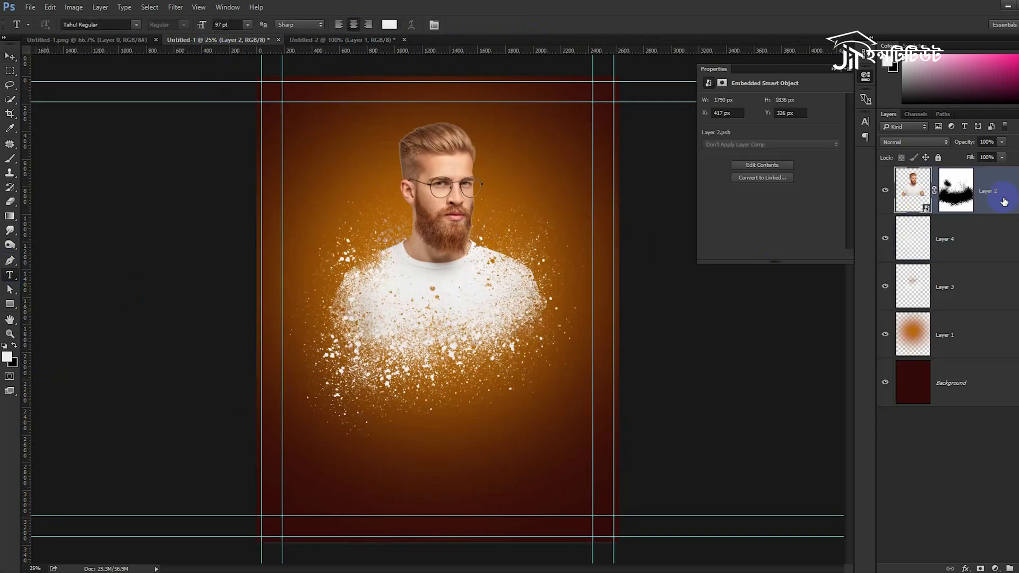
pyautogui.hotkey('ctrl', 'g')
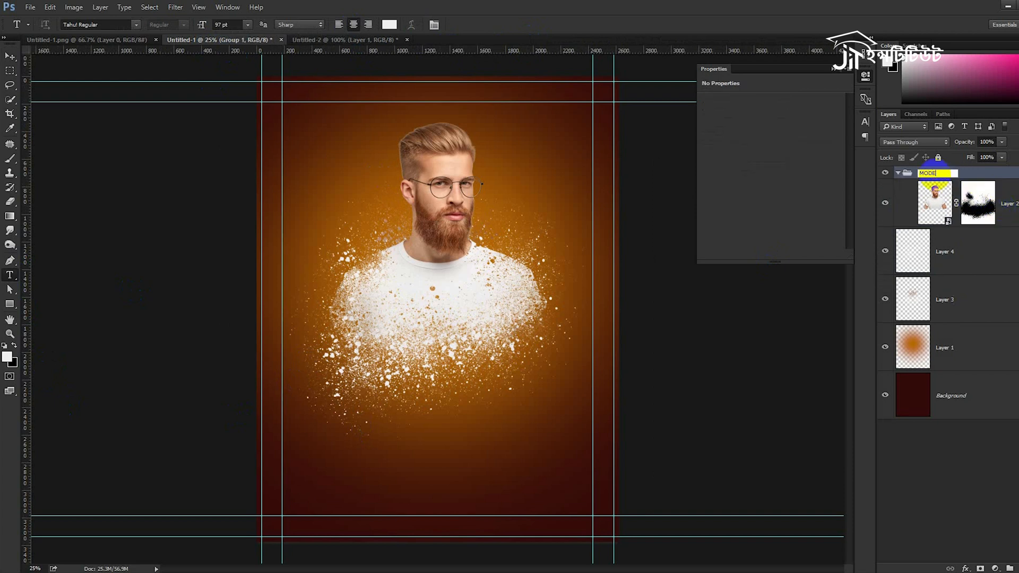
pyautogui.click(984, 258)
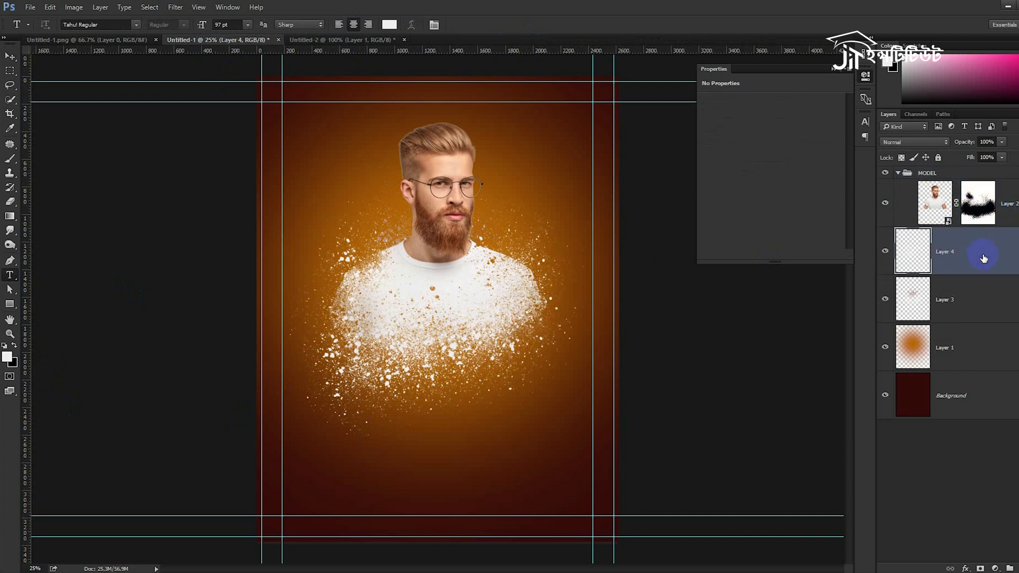
# Group Layer 3 and Layer 4 together and name the group "INK BRUSH".
pyautogui.keyDown('shift'); pyautogui.click(964, 334); pyautogui.keyUp('shift')
pyautogui.click(965, 312)
pyautogui.keyDown('shift'); pyautogui.click(966, 262); pyautogui.keyUp('shift')
pyautogui.hotkey('ctrl', 'g')
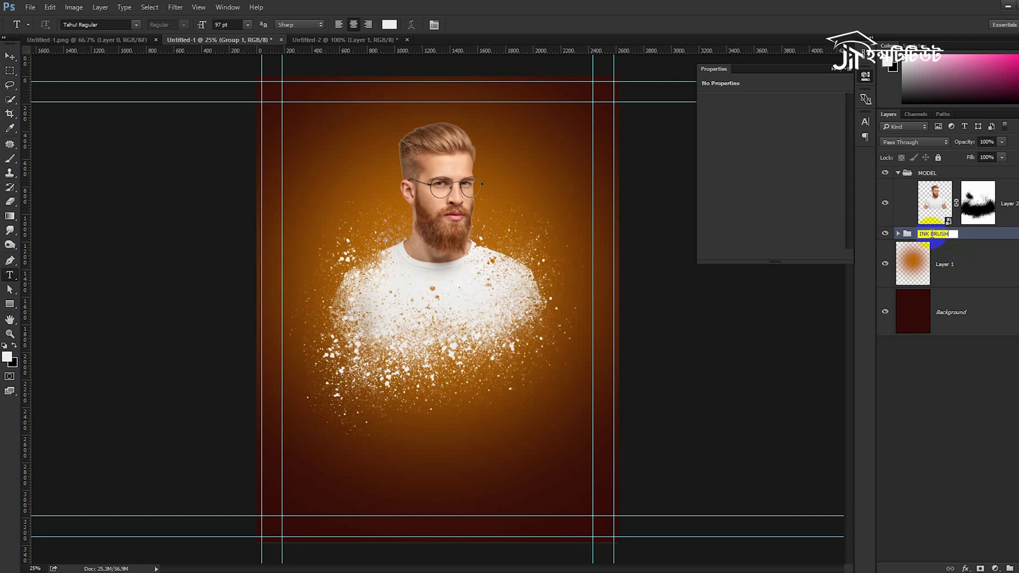
# Convert the Background layer to a regular layer and group it with Layer 1 in a group named "BACKGROUND".
pyautogui.click(899, 174)
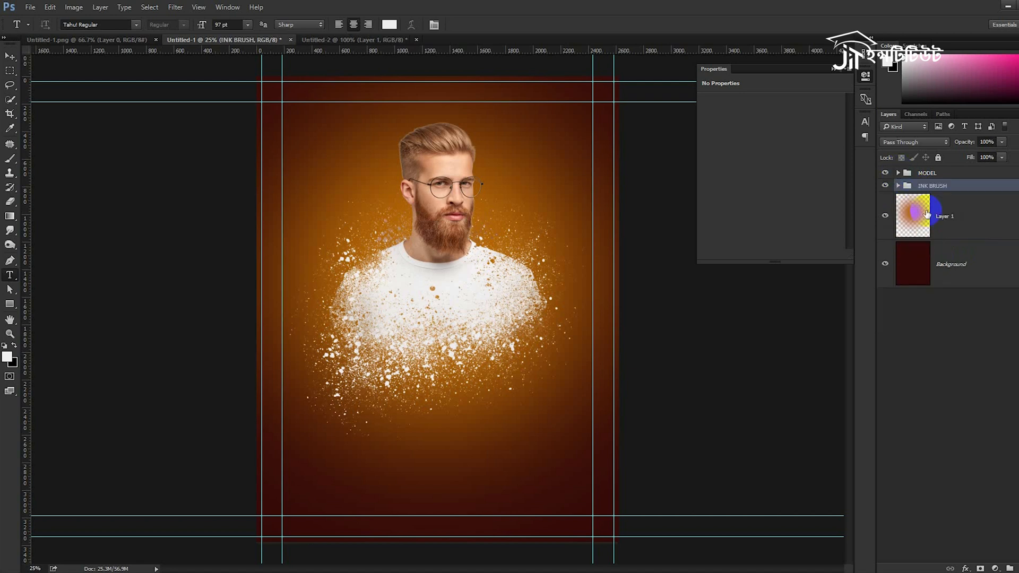
pyautogui.click(912, 210)
pyautogui.click(1017, 264)
pyautogui.keyDown('shift'); pyautogui.click(1009, 225); pyautogui.keyUp('shift')
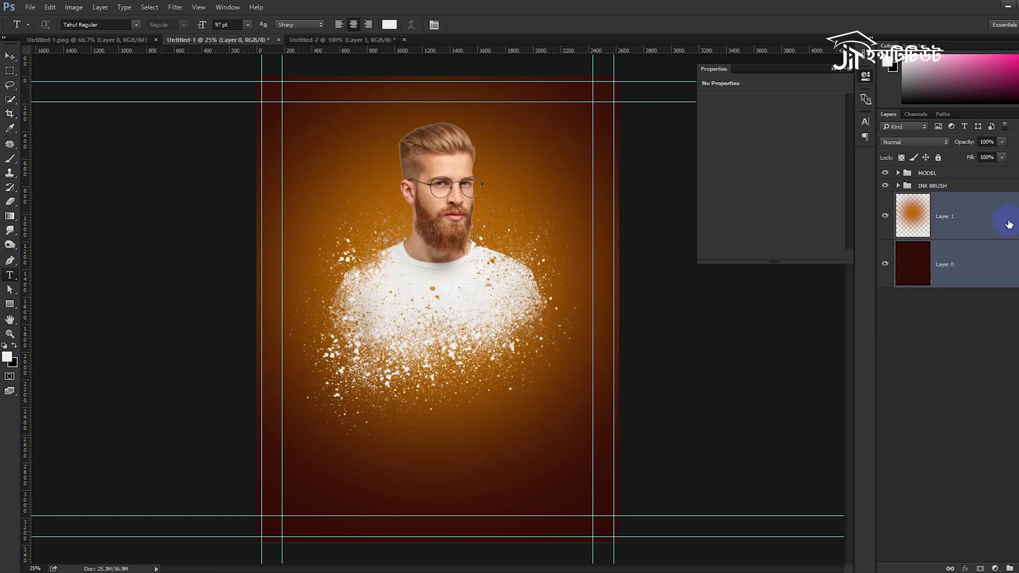
pyautogui.hotkey('ctrl', 'g')
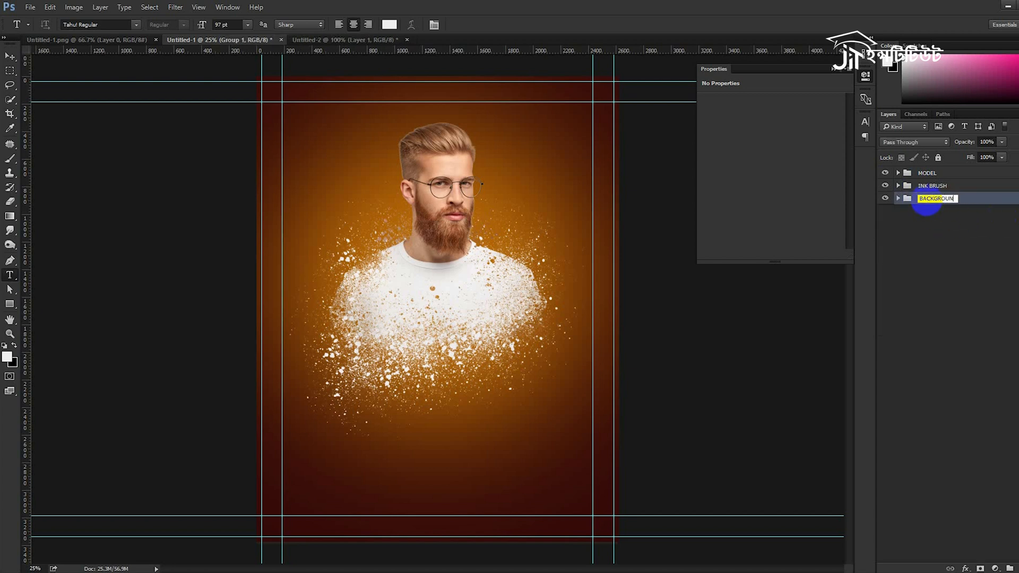
# Add the two-line text "NIGHT PARTY" above the MODEL group and move it over the lower part of the man's shirt.
pyautogui.click(988, 177)
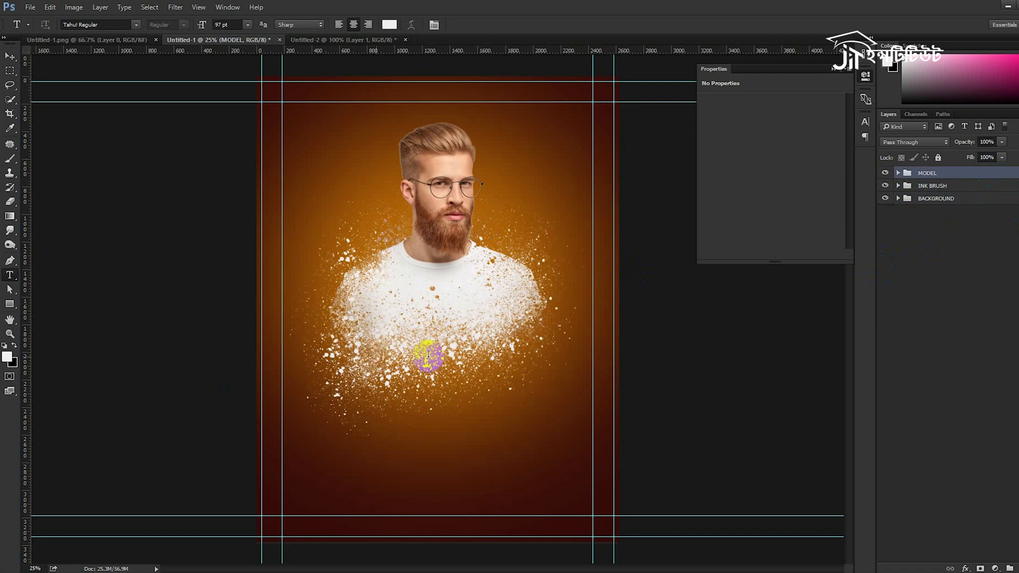
pyautogui.click(376, 354)
pyautogui.write('GOLD')
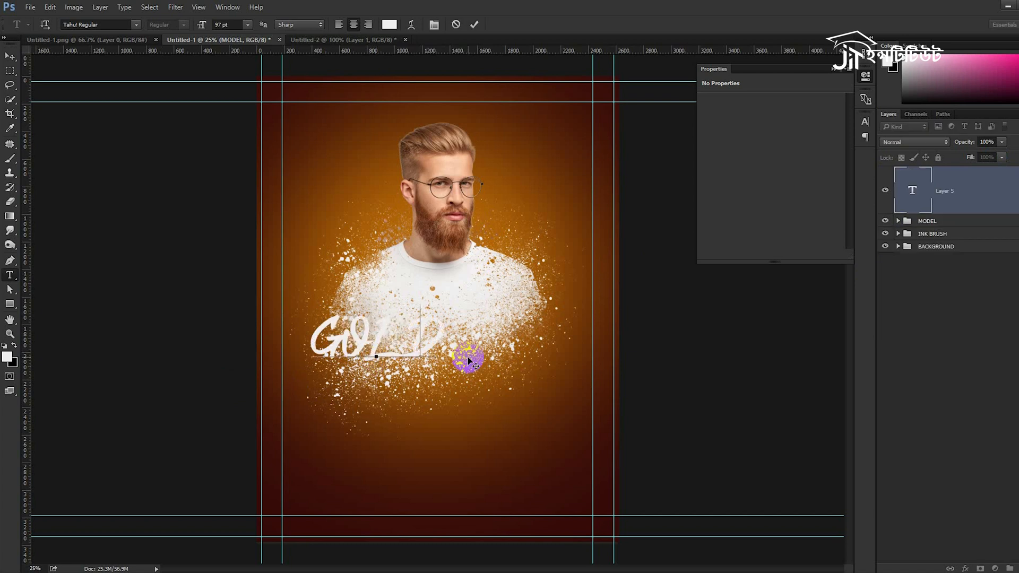
pyautogui.press('BackSpace')
pyautogui.press('BackSpace')
pyautogui.press('BackSpace')
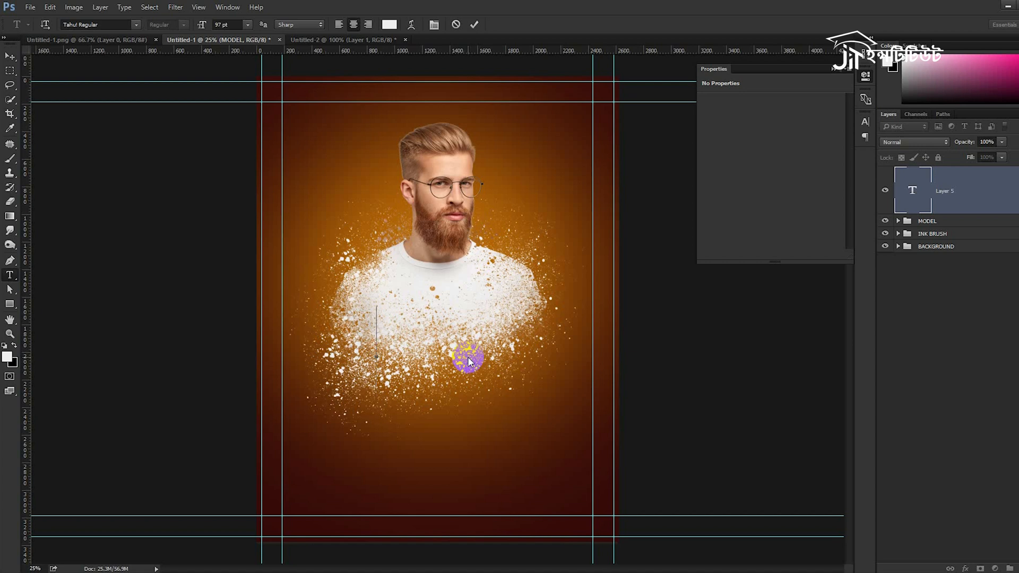
pyautogui.write('NIGHT')
pyautogui.press('Return')
pyautogui.write('PARTY')
pyautogui.hotkey('ctrl', 'a')
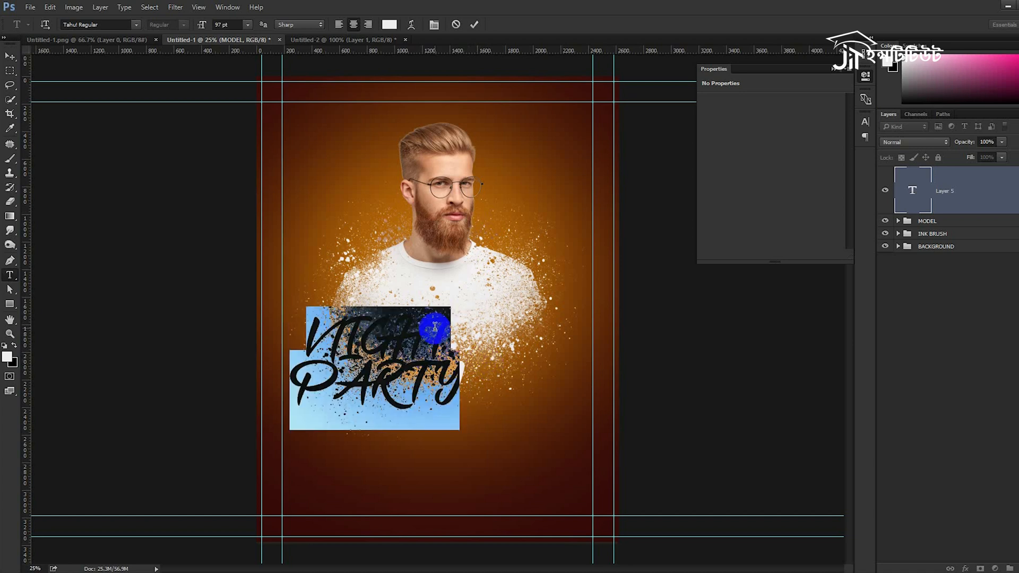
pyautogui.moveTo(444, 299); pyautogui.dragTo(500, 295)
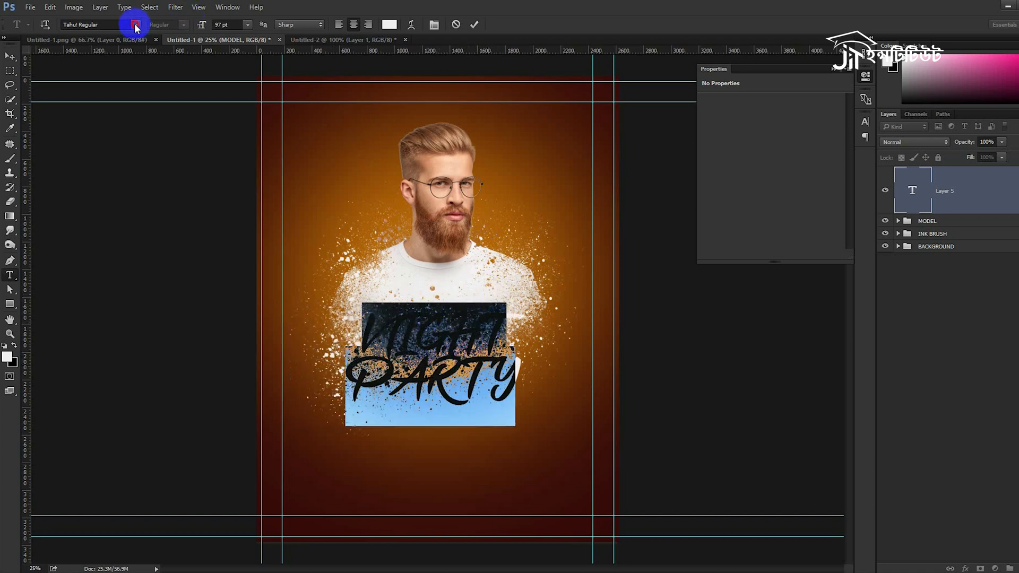
# Set the NIGHT PARTY text's font to Exo 2 Black Italic.
pyautogui.click(138, 28)
pyautogui.click(271, 308)
pyautogui.moveTo(271, 308); pyautogui.dragTo(275, 132)
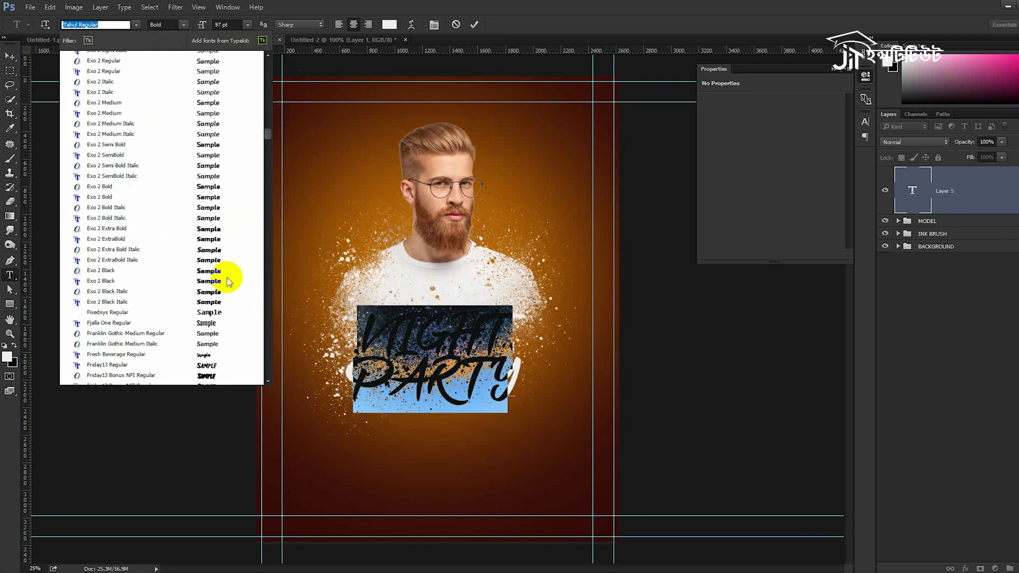
pyautogui.click(224, 296)
# Enlarge the word PARTY to 119 pt and set its leading to 89.79 pt.
pyautogui.moveTo(504, 325); pyautogui.dragTo(326, 330)
pyautogui.moveTo(517, 376); pyautogui.dragTo(312, 376)
pyautogui.moveTo(203, 26); pyautogui.dragTo(221, 26)
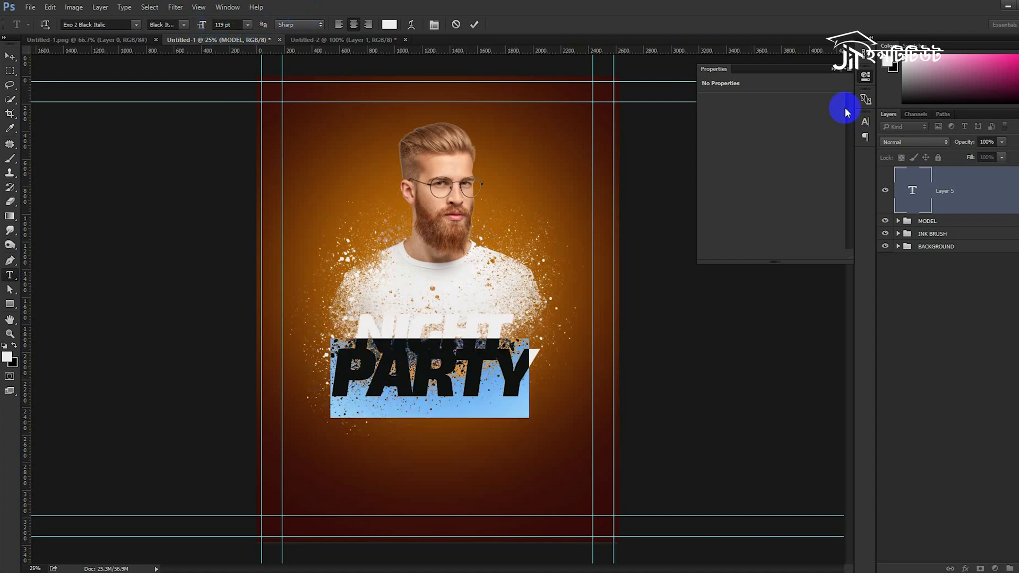
pyautogui.click(868, 128)
pyautogui.moveTo(803, 146); pyautogui.dragTo(813, 148)
pyautogui.click(517, 330)
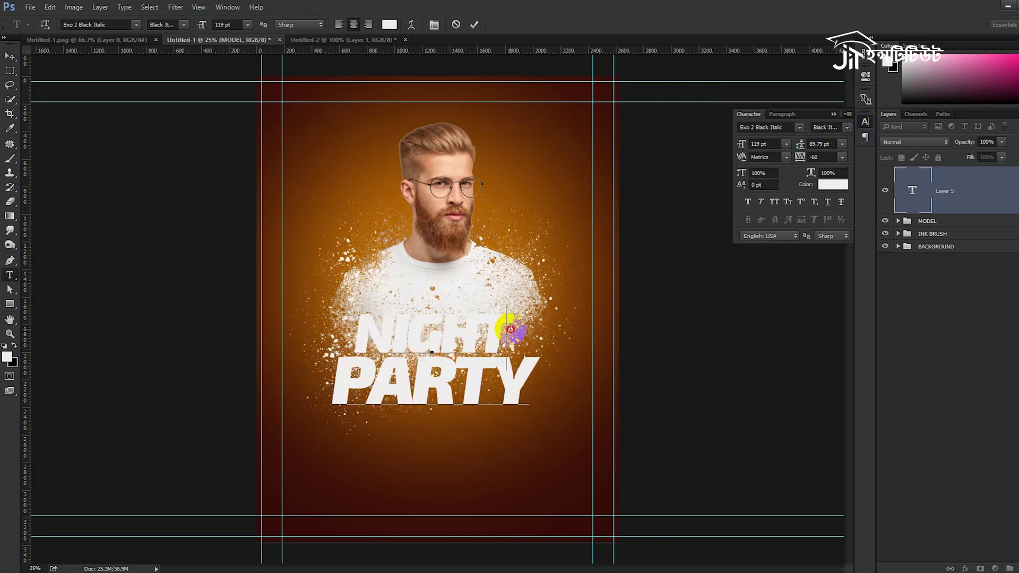
# Change the colour of both words in the NIGHT PARTY text to dark maroon 3a0e0a.
pyautogui.moveTo(442, 344); pyautogui.dragTo(366, 315)
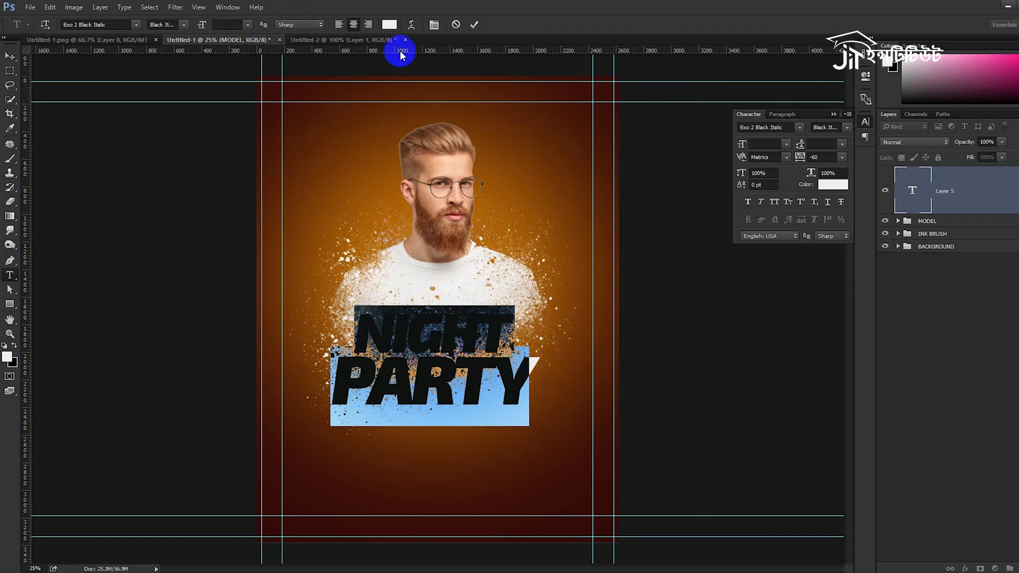
pyautogui.click(389, 24)
pyautogui.click(603, 84)
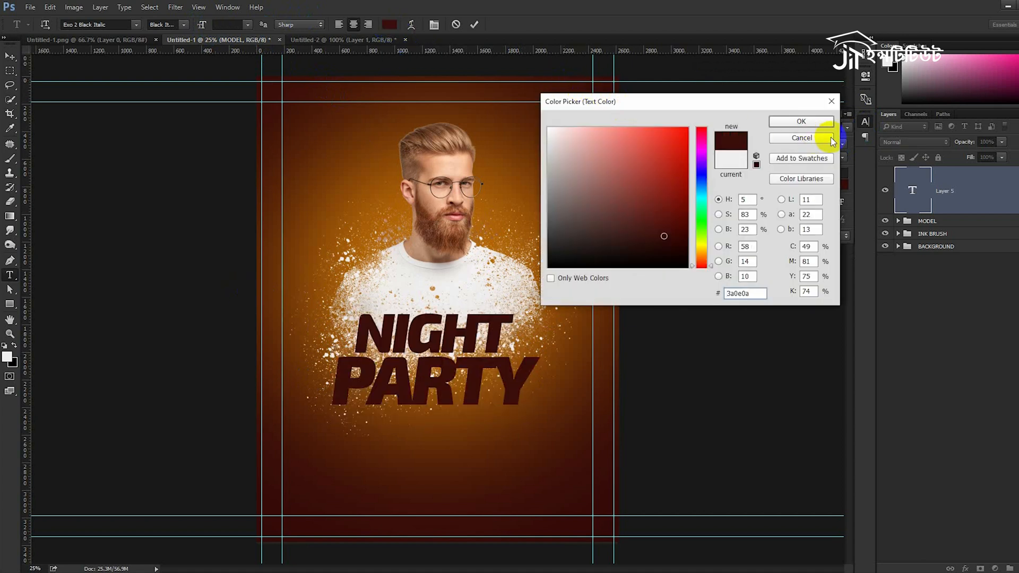
pyautogui.click(802, 121)
# Enlarge the NIGHT PARTY text with Free Transform and centre it horizontally on the canvas.
pyautogui.click(10, 56)
pyautogui.moveTo(436, 334); pyautogui.dragTo(532, 406)
pyautogui.hotkey('ctrl', 't')
pyautogui.press('Return')
pyautogui.hotkey('ctrl', 'a')
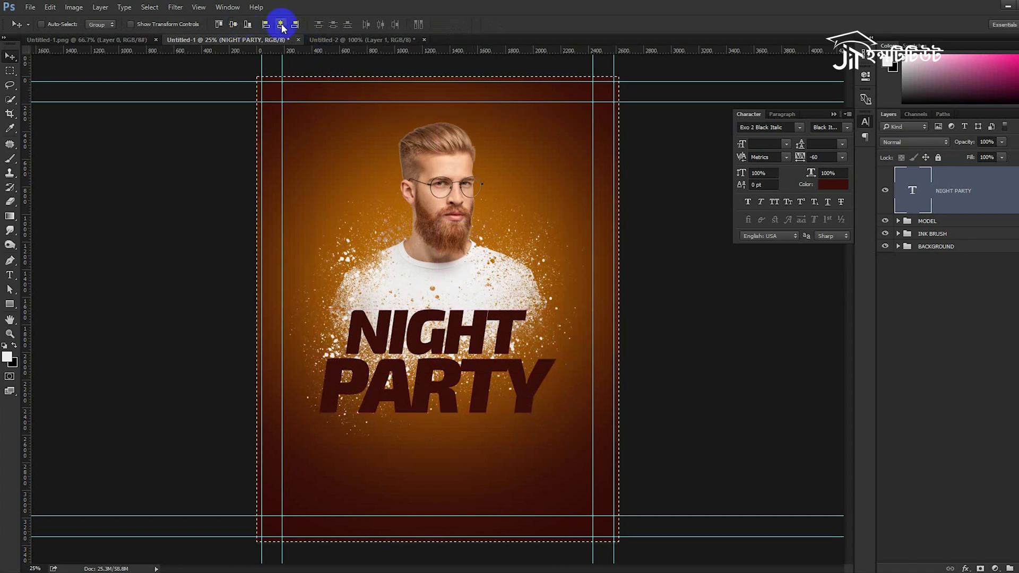
pyautogui.hotkey('ctrl', 'd')
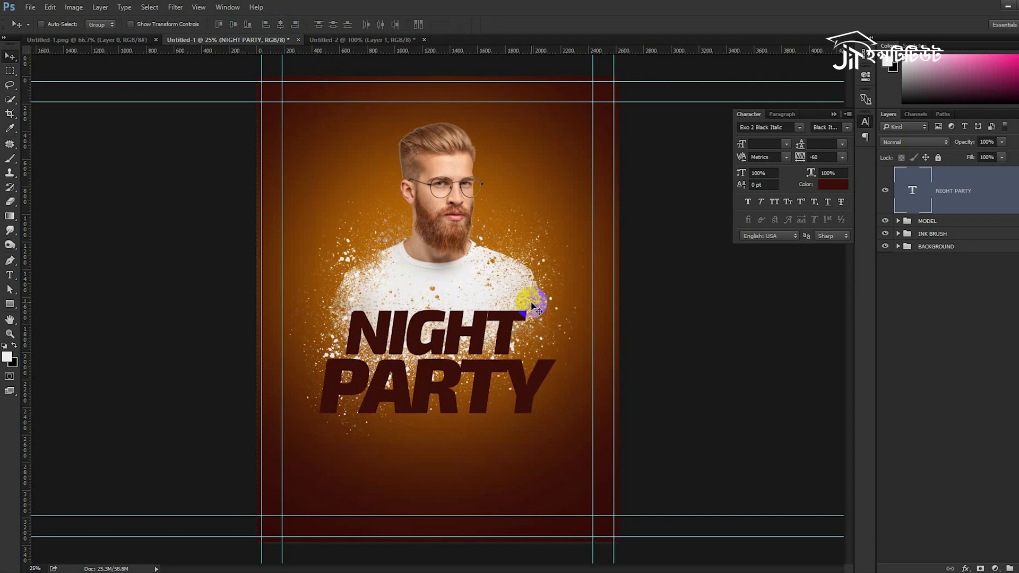
pyautogui.doubleClick(1014, 182)
pyautogui.click(670, 201)
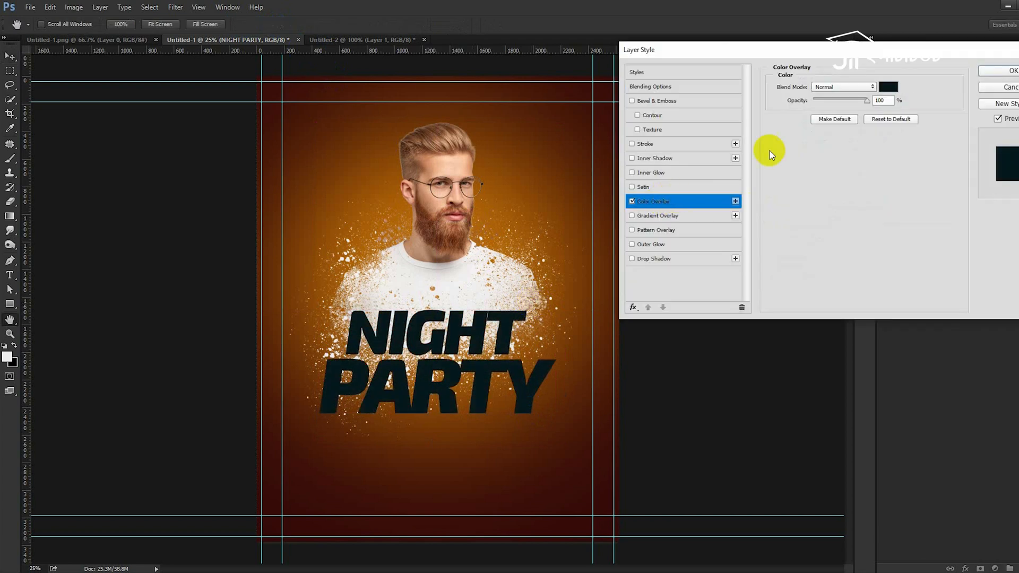
pyautogui.click(632, 201)
pyautogui.click(649, 215)
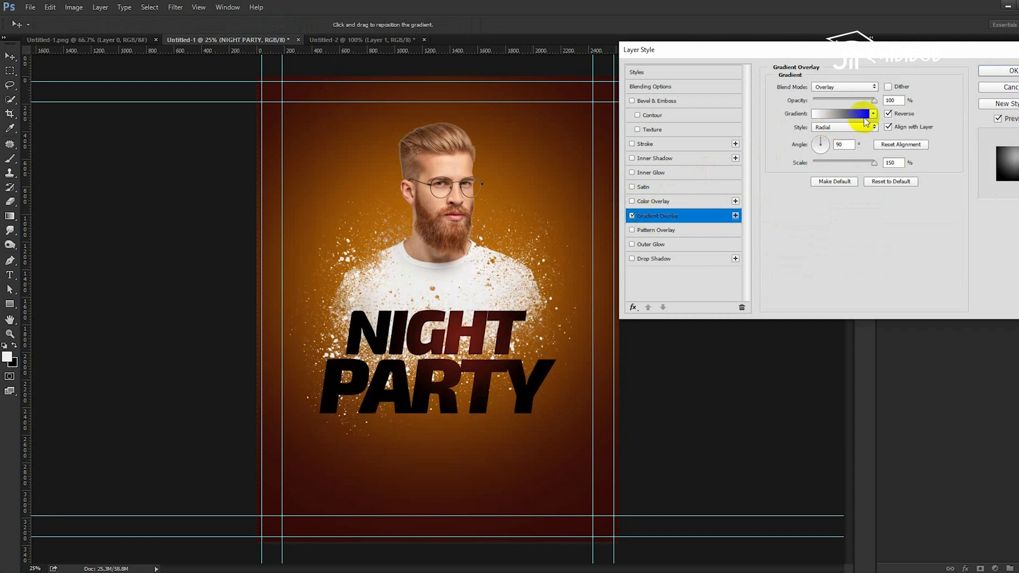
pyautogui.click(873, 114)
pyautogui.click(749, 154)
pyautogui.click(851, 140)
pyautogui.click(907, 140)
pyautogui.click(893, 140)
pyautogui.click(871, 138)
pyautogui.click(837, 137)
pyautogui.click(844, 87)
pyautogui.click(834, 96)
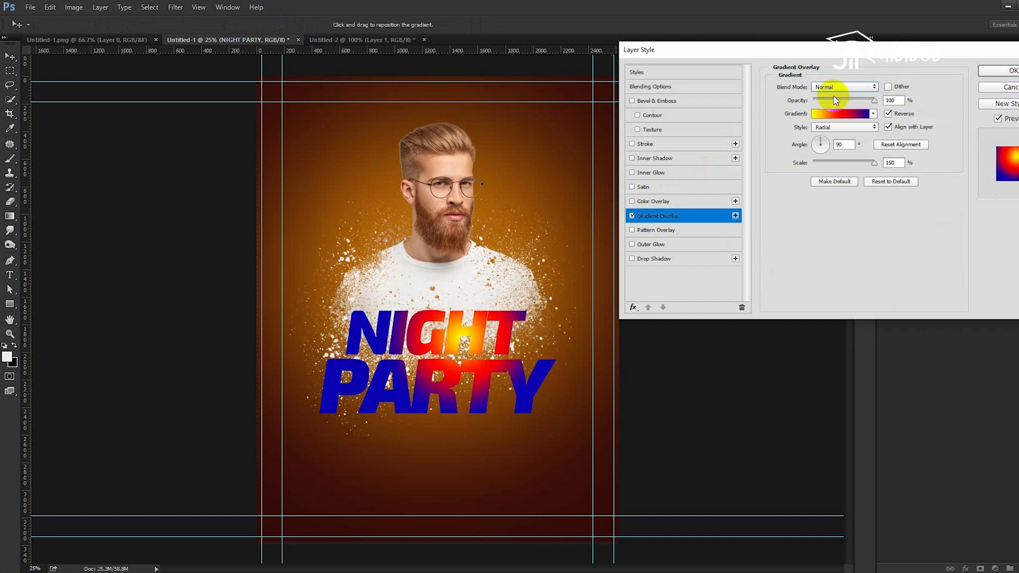
pyautogui.click(850, 114)
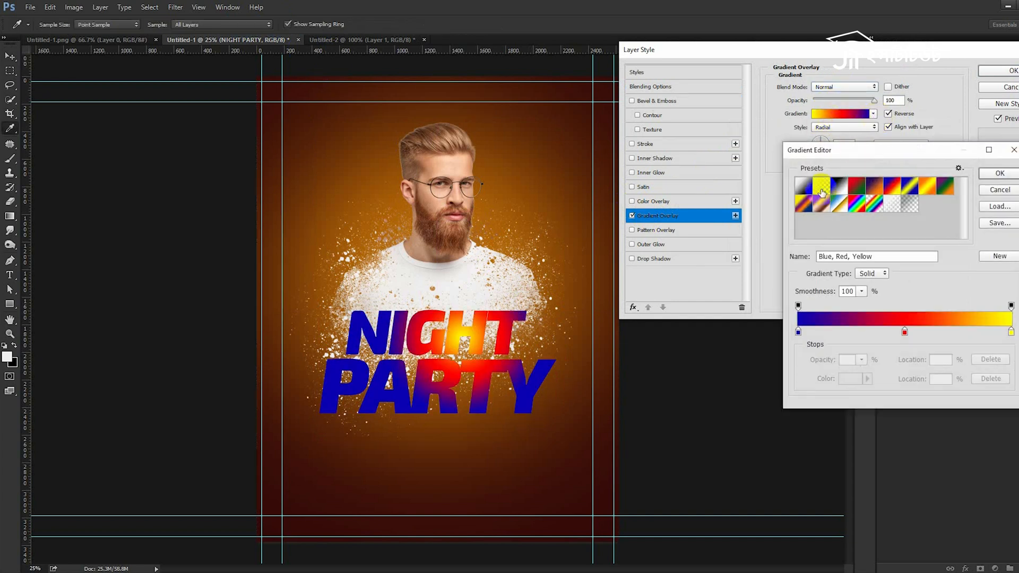
pyautogui.click(821, 204)
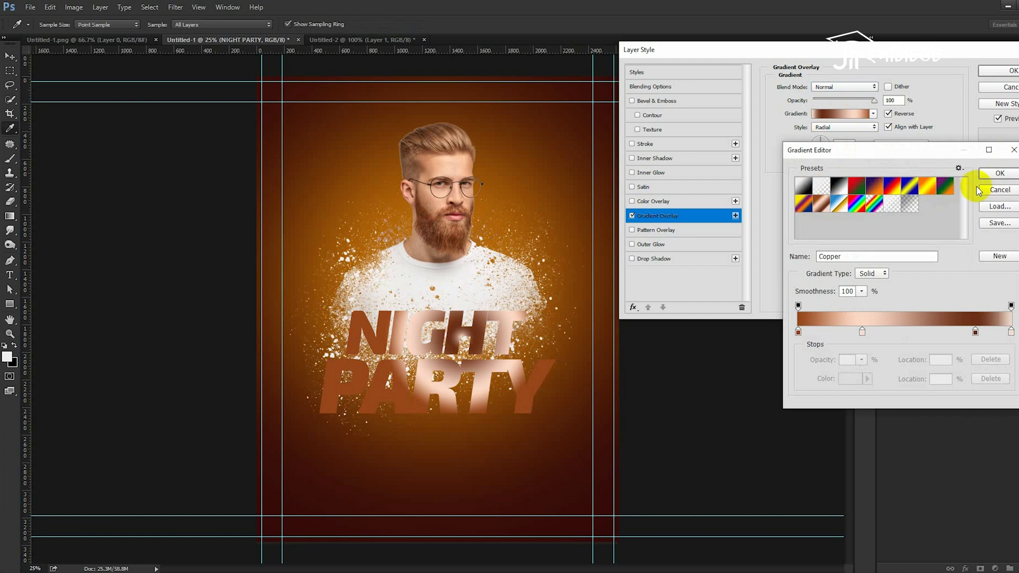
pyautogui.click(1000, 189)
pyautogui.click(1000, 87)
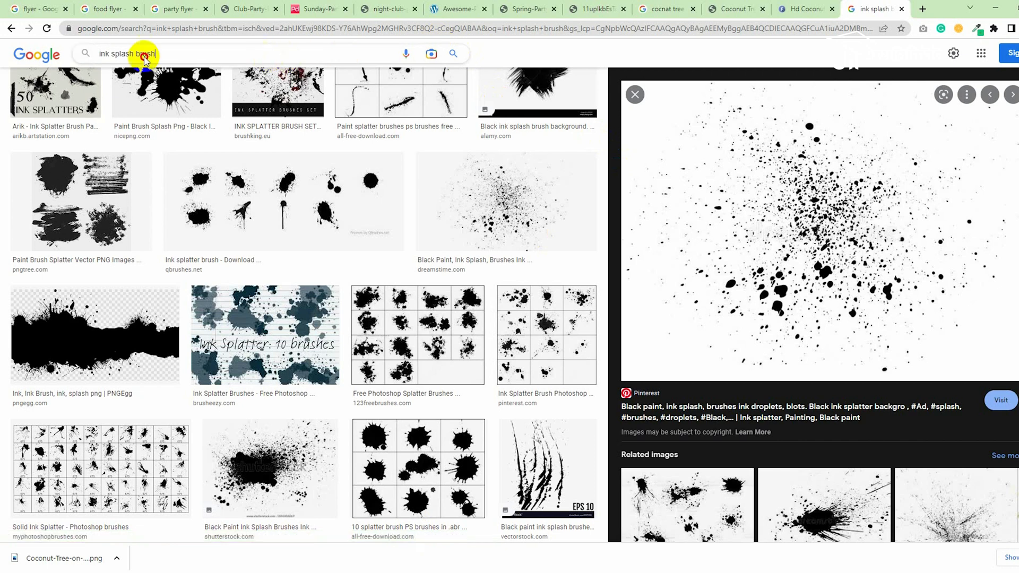
# Switch to the browser and search Google for "gold gradient photoshop".
pyautogui.tripleClick(143, 55)
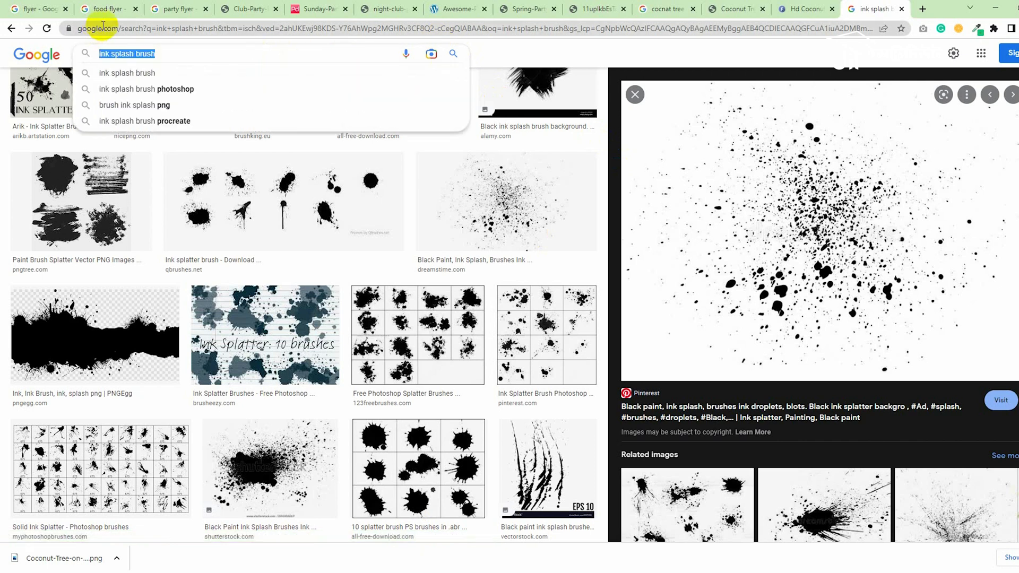
pyautogui.click(103, 29)
pyautogui.write('gold')
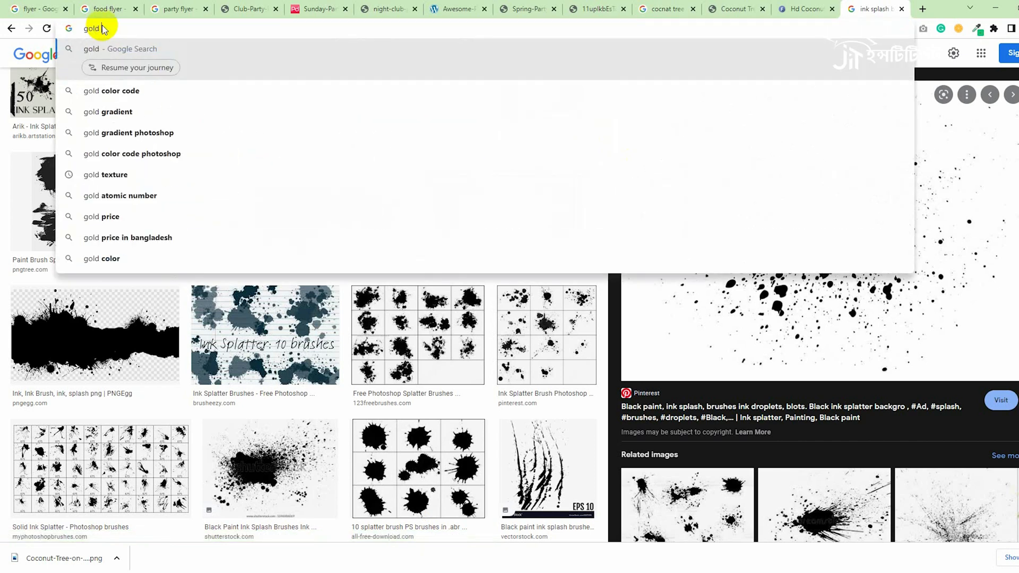
pyautogui.press('Down')
pyautogui.press('Down')
pyautogui.press('Down')
pyautogui.press('Return')
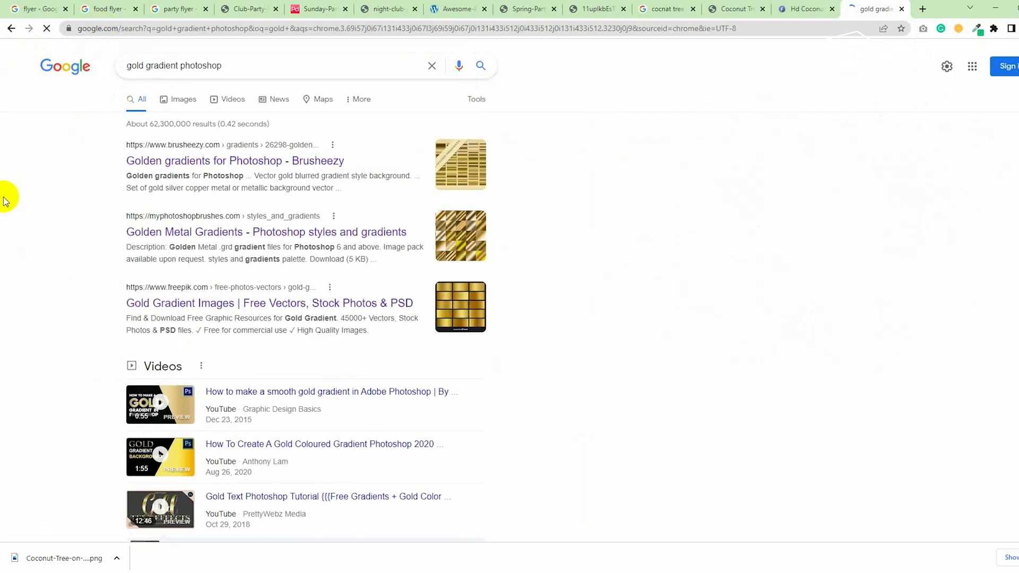
# Download the Golden Gradients For Photoshop pack from Brusheezy and load its gradient file into Photoshop.
pyautogui.click(239, 164)
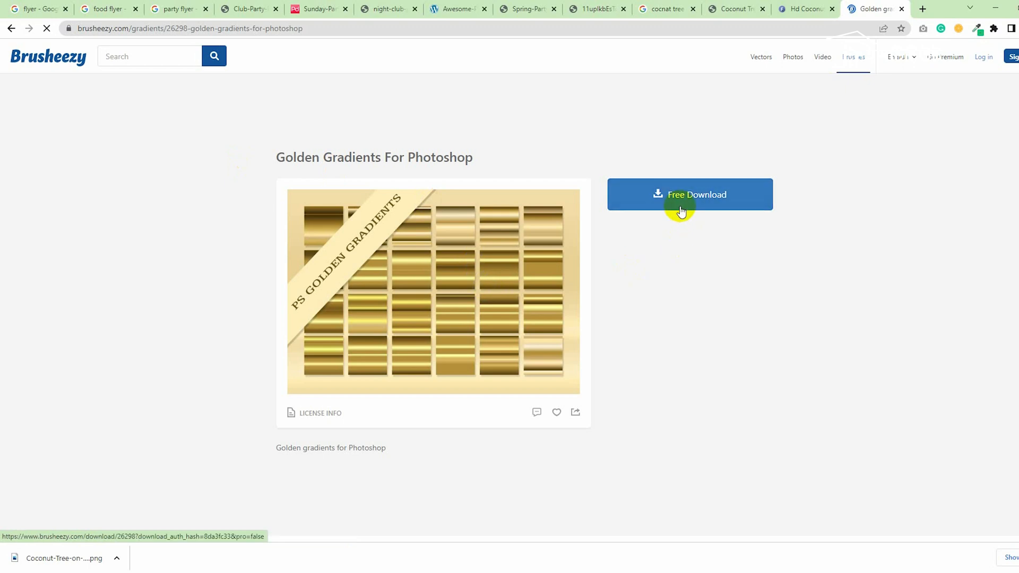
pyautogui.click(681, 205)
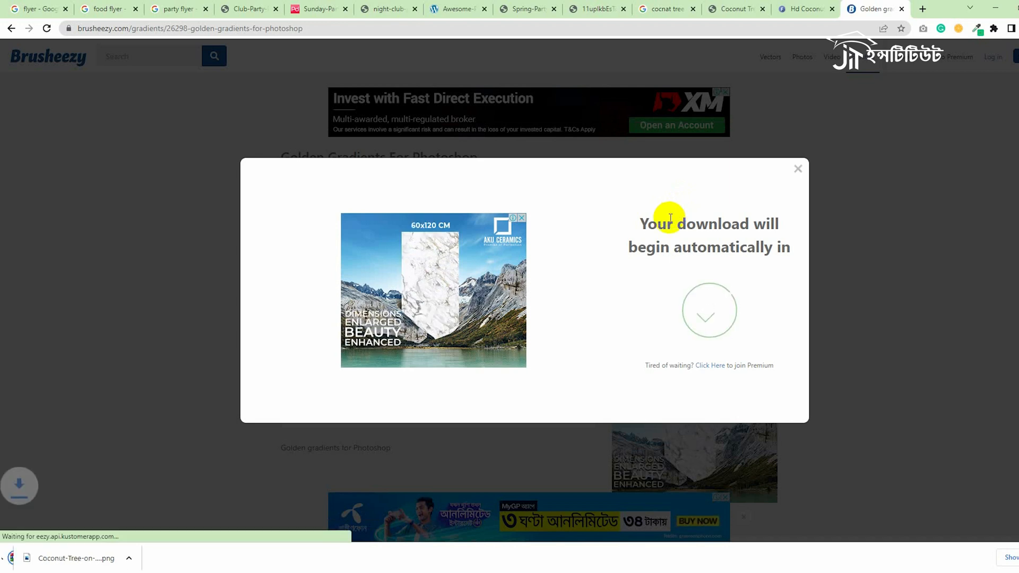
pyautogui.click(80, 563)
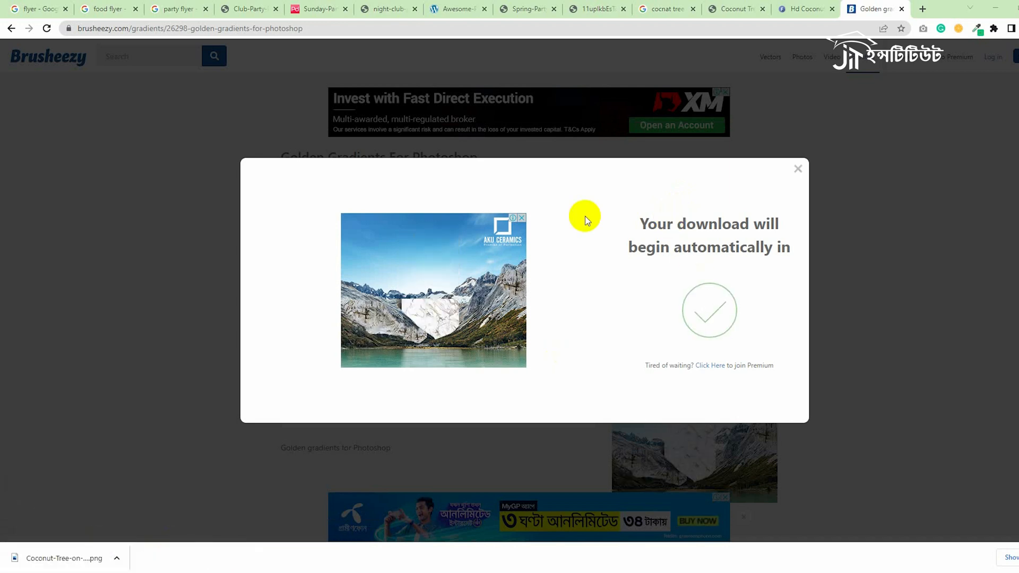
pyautogui.doubleClick(219, 249)
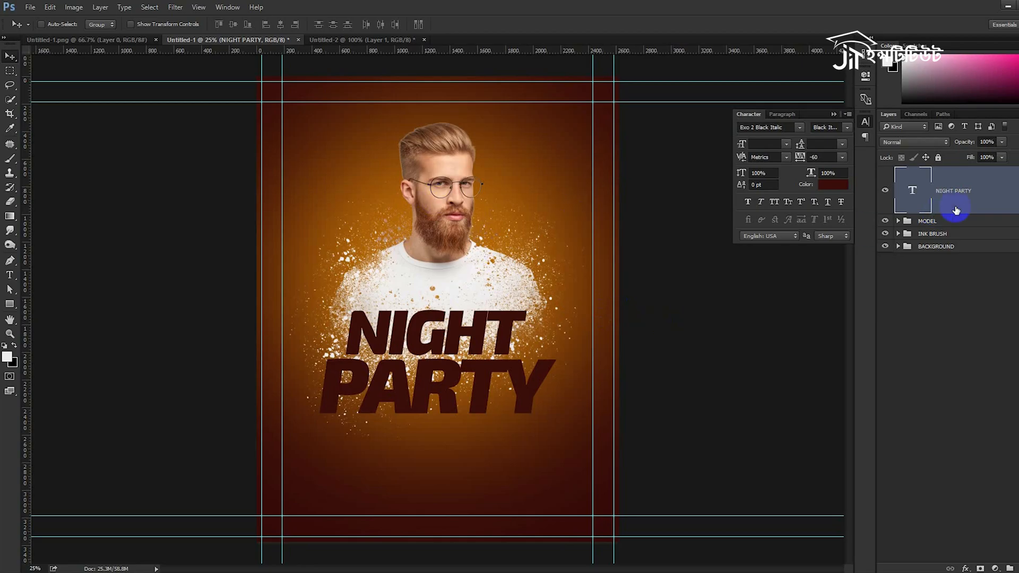
# Add a Gradient Overlay to the NIGHT PARTY layer using a golden gradient preset and the Normal blend mode.
pyautogui.doubleClick(1011, 196)
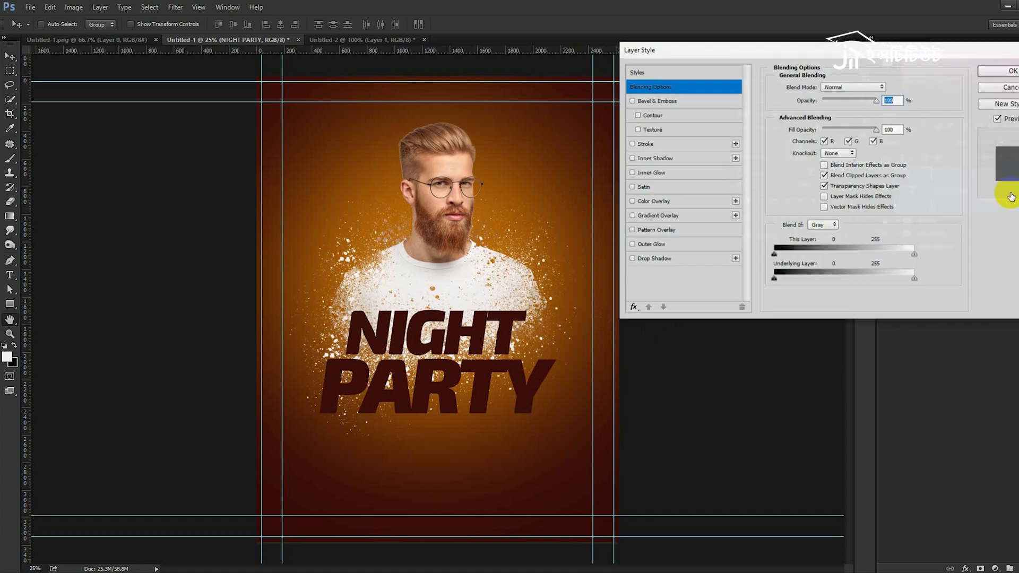
pyautogui.click(653, 218)
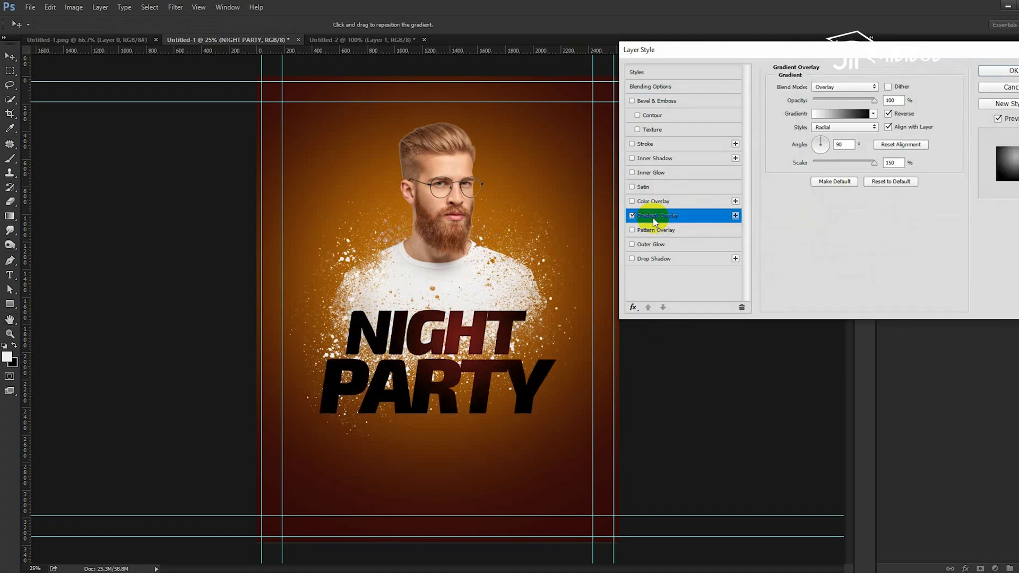
pyautogui.click(874, 115)
pyautogui.click(854, 174)
pyautogui.click(843, 88)
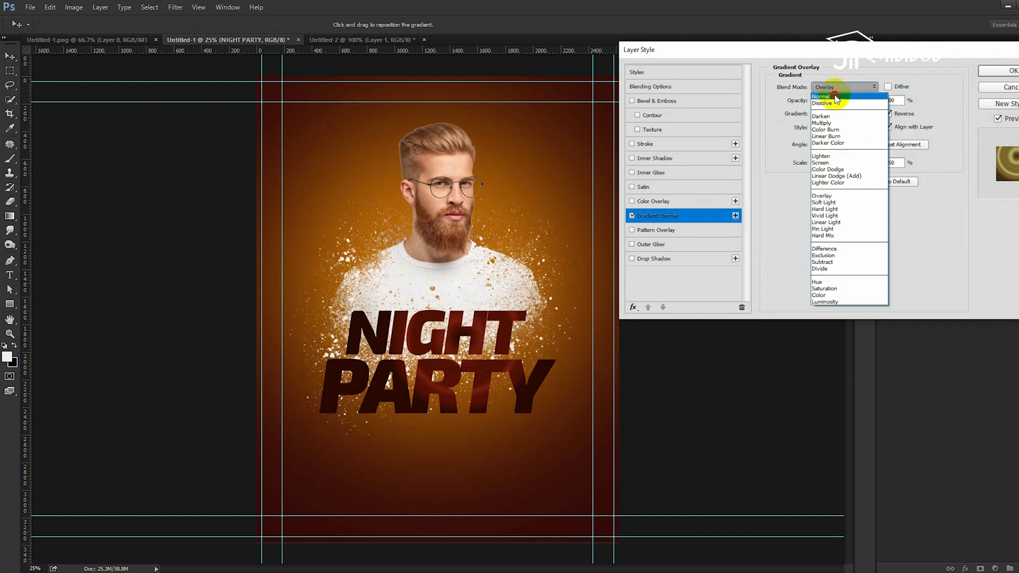
pyautogui.click(835, 96)
# Set the Gradient Overlay style to Linear and shift the gradient slightly downward across the NIGHT PARTY text.
pyautogui.click(874, 113)
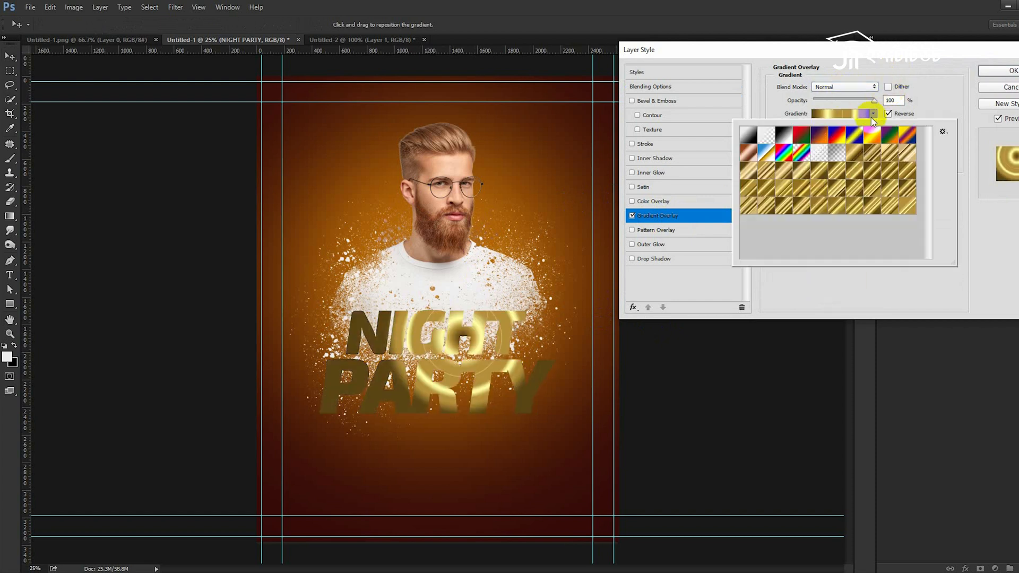
pyautogui.click(884, 104)
pyautogui.click(849, 128)
pyautogui.click(846, 138)
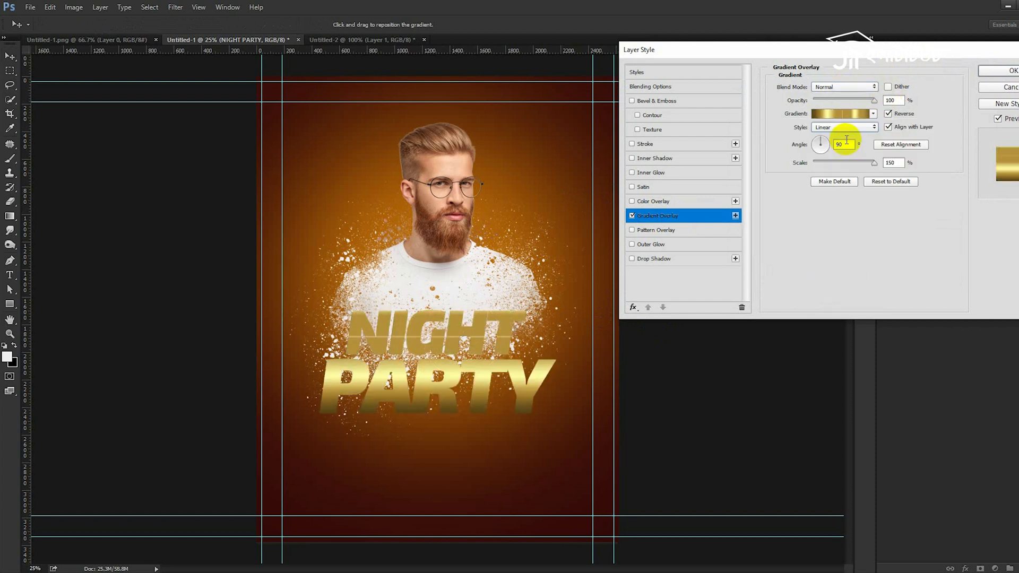
pyautogui.moveTo(494, 327)
pyautogui.mouseDown()
pyautogui.moveTo(489, 371)
pyautogui.moveTo(491, 344)
pyautogui.mouseUp()
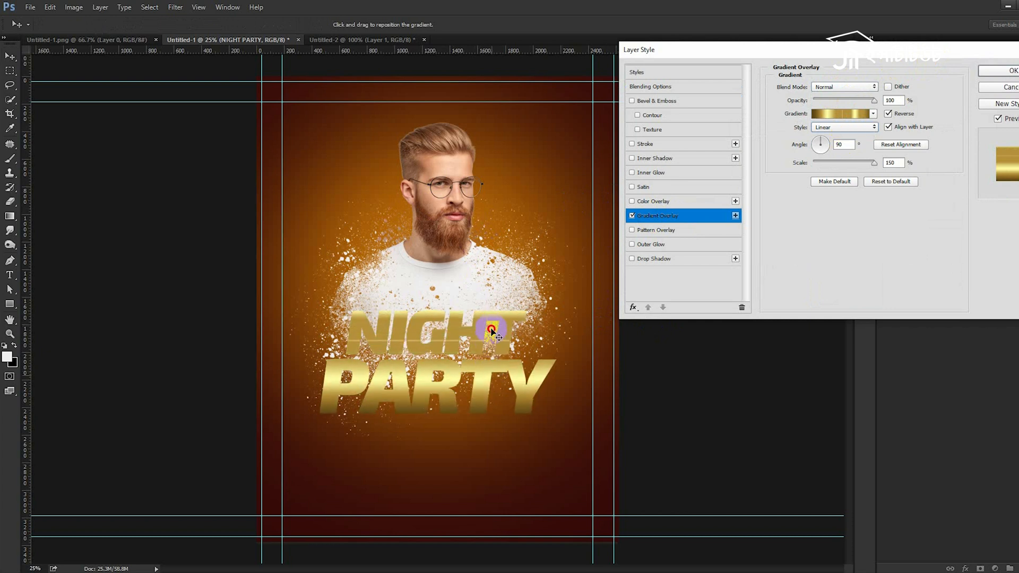
# Apply a different golden preset to the overlay and reposition the gradient slightly lower on the text.
pyautogui.click(874, 114)
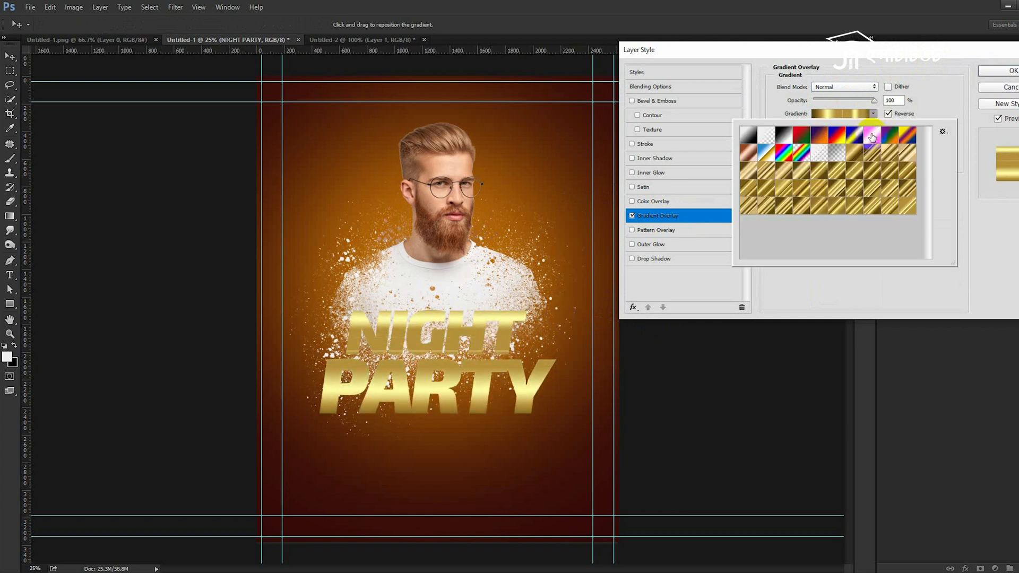
pyautogui.click(874, 171)
pyautogui.moveTo(505, 333)
pyautogui.mouseDown()
pyautogui.moveTo(492, 374)
pyautogui.moveTo(505, 371)
pyautogui.moveTo(509, 289)
pyautogui.moveTo(509, 346)
pyautogui.mouseUp()
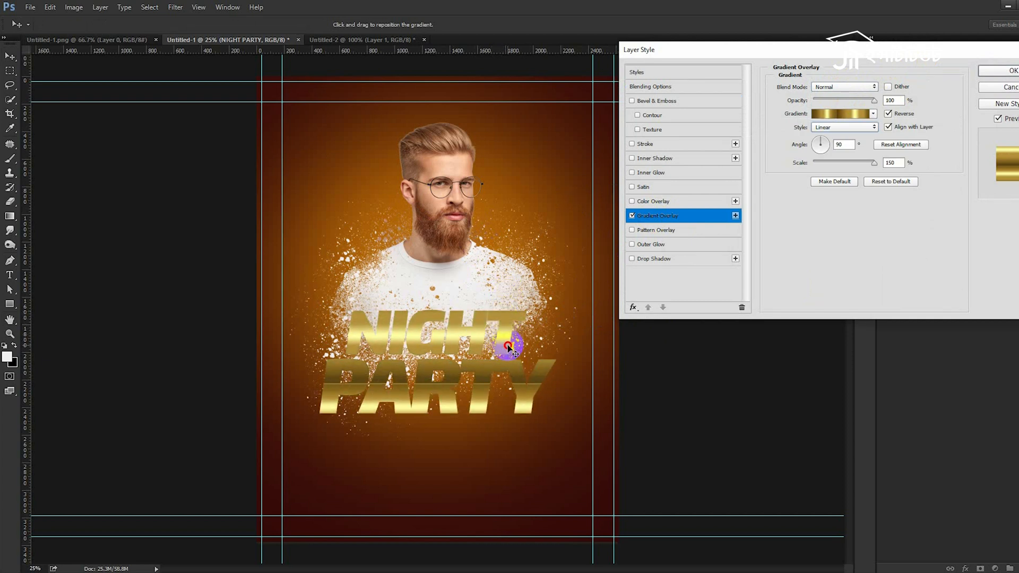
# Compare several golden presets on the NIGHT PARTY text and settle on one with alternating dark and light gold bands.
pyautogui.click(873, 113)
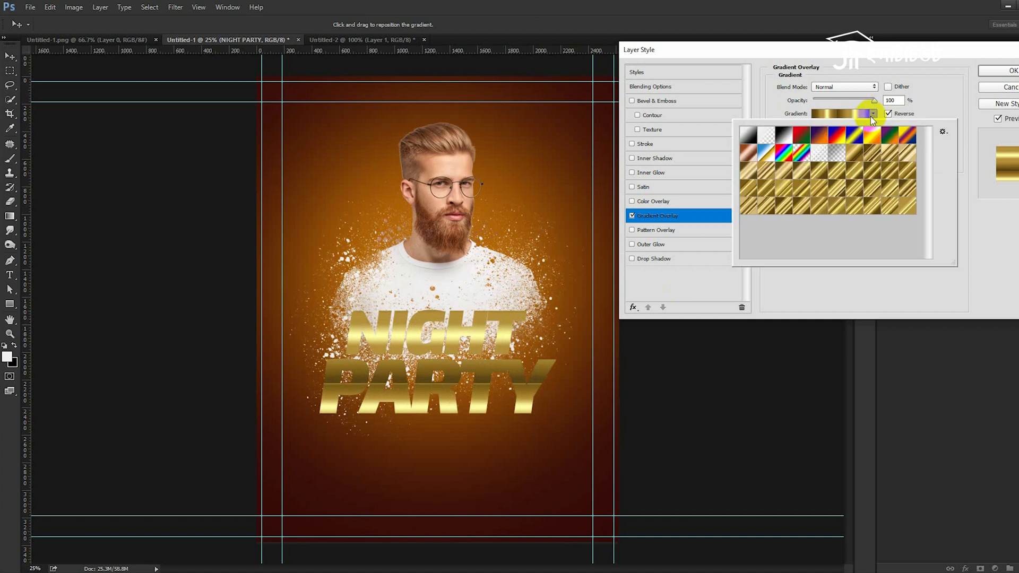
pyautogui.click(784, 208)
pyautogui.click(765, 212)
pyautogui.click(882, 211)
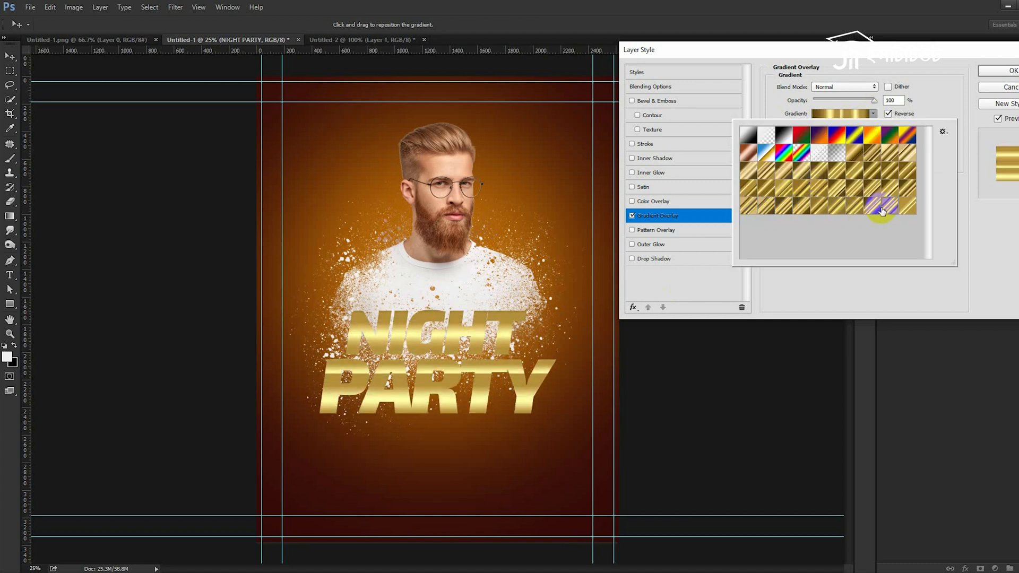
pyautogui.click(867, 211)
pyautogui.click(853, 174)
pyautogui.click(795, 178)
pyautogui.click(770, 190)
pyautogui.click(767, 194)
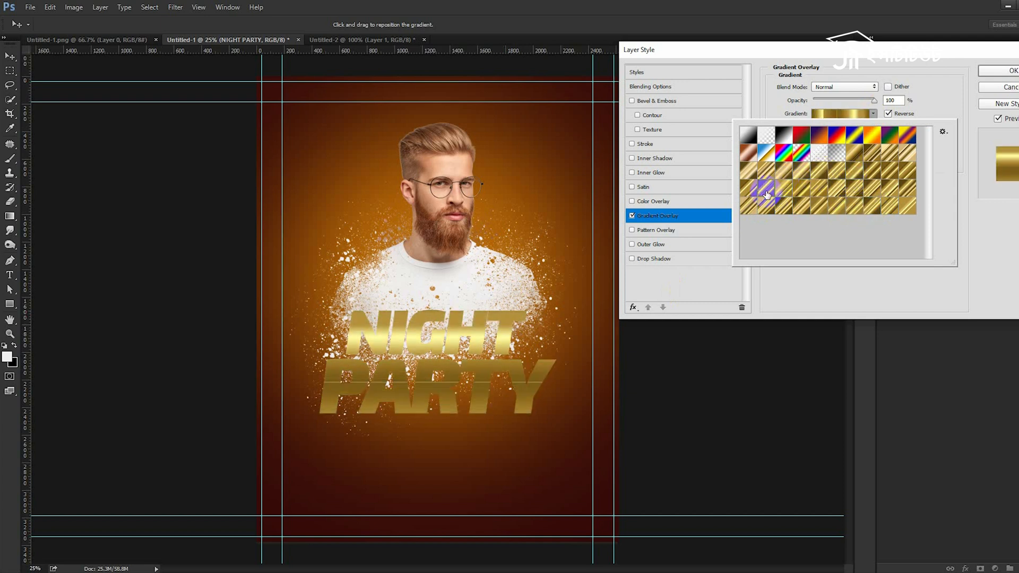
pyautogui.click(784, 192)
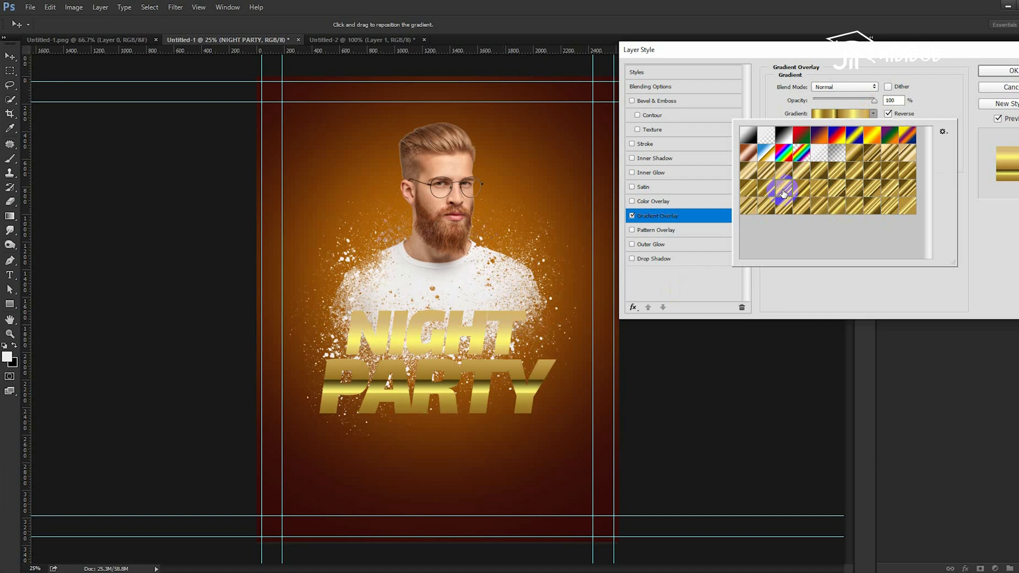
pyautogui.click(889, 173)
pyautogui.click(909, 171)
pyautogui.click(897, 176)
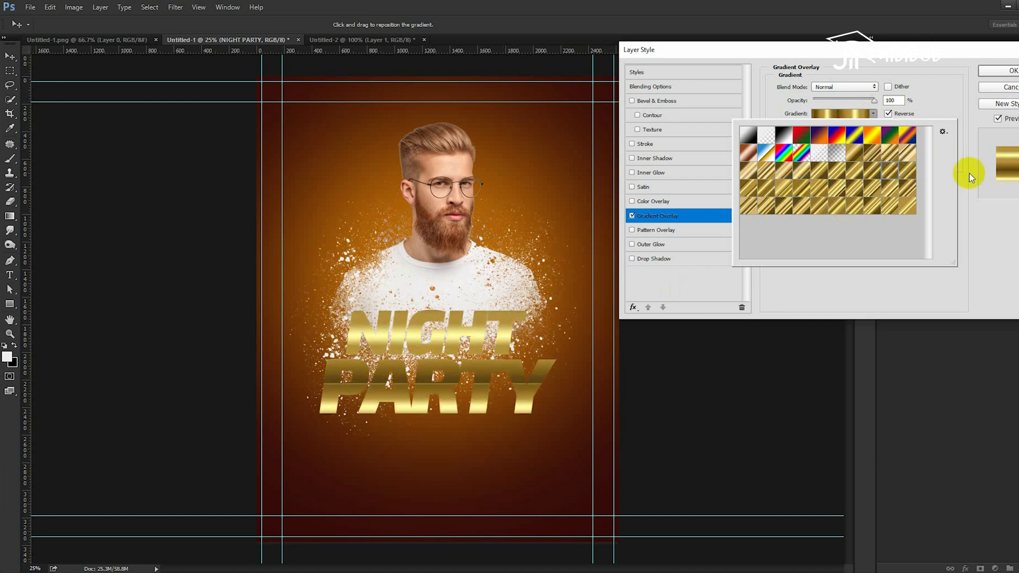
pyautogui.click(945, 156)
# Edit the overlay gradient by moving a color stop to about 27% and recoloring it a darker gold.
pyautogui.click(831, 115)
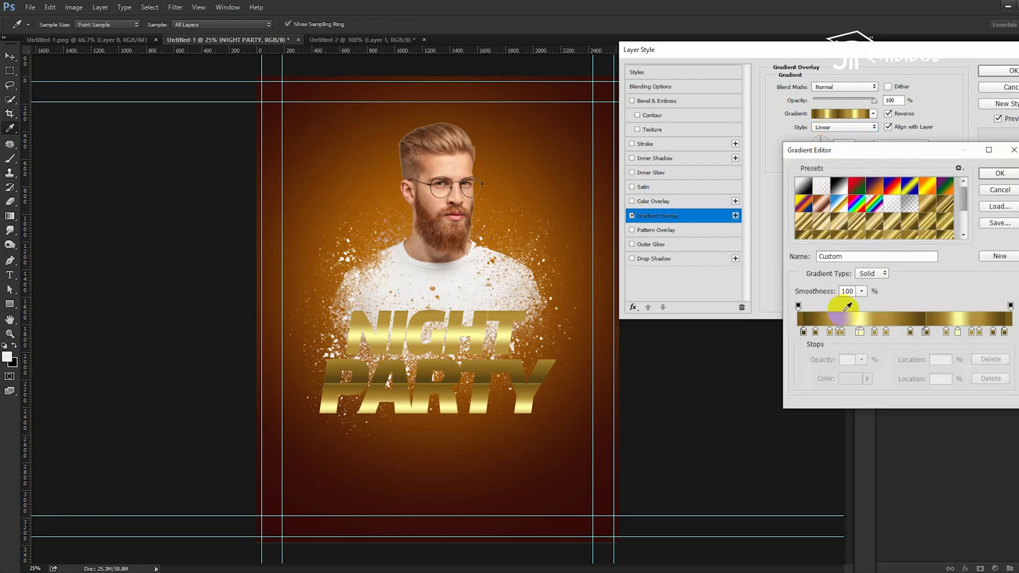
pyautogui.moveTo(864, 333)
pyautogui.mouseDown()
pyautogui.moveTo(865, 354)
pyautogui.moveTo(861, 334)
pyautogui.mouseUp()
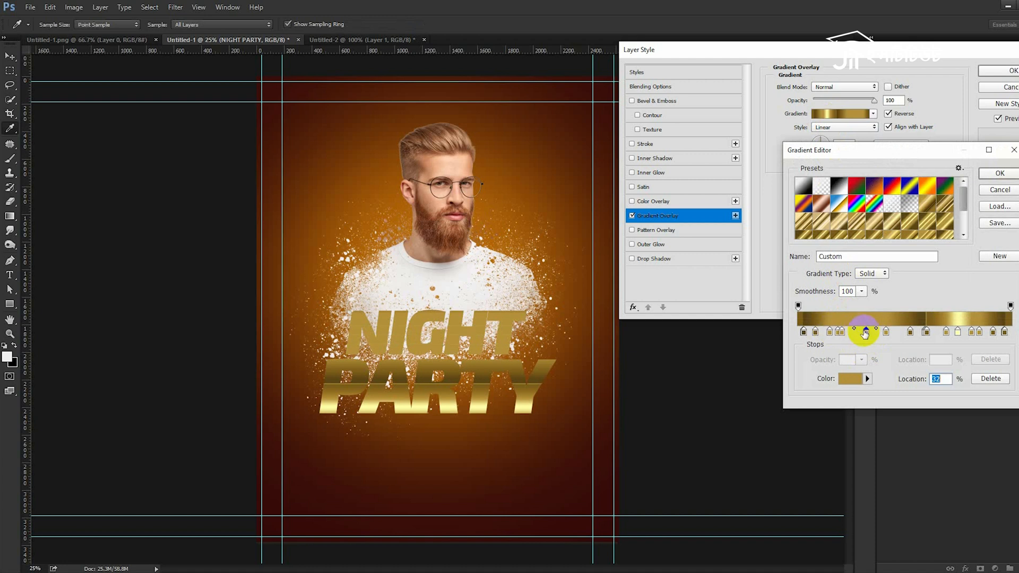
pyautogui.doubleClick(855, 333)
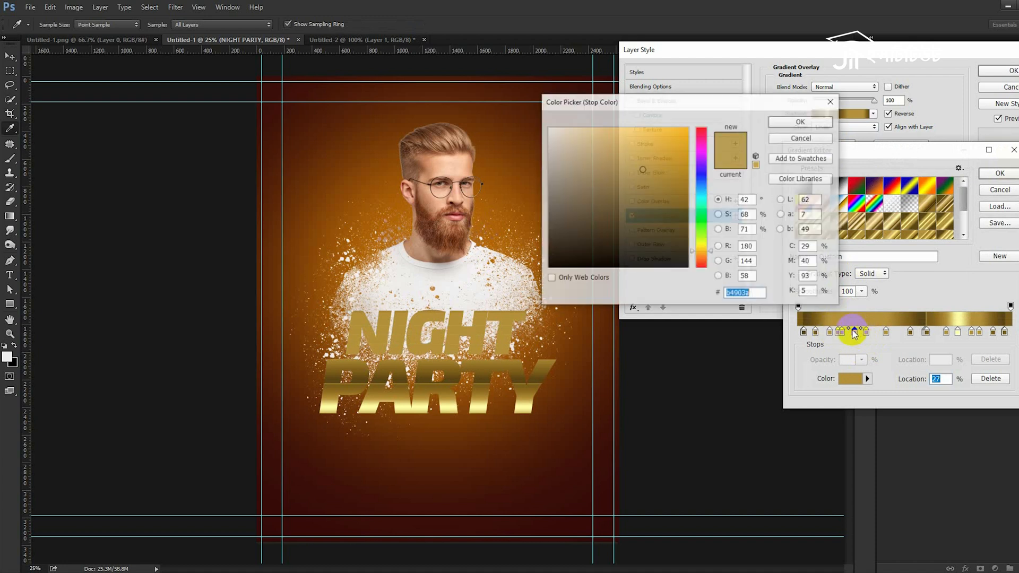
pyautogui.click(664, 197)
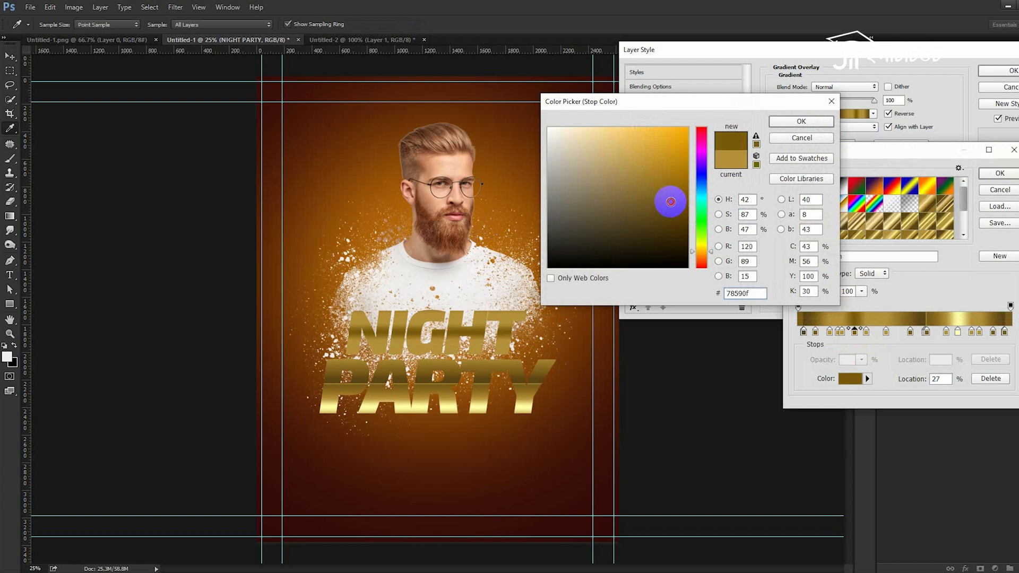
pyautogui.click(788, 123)
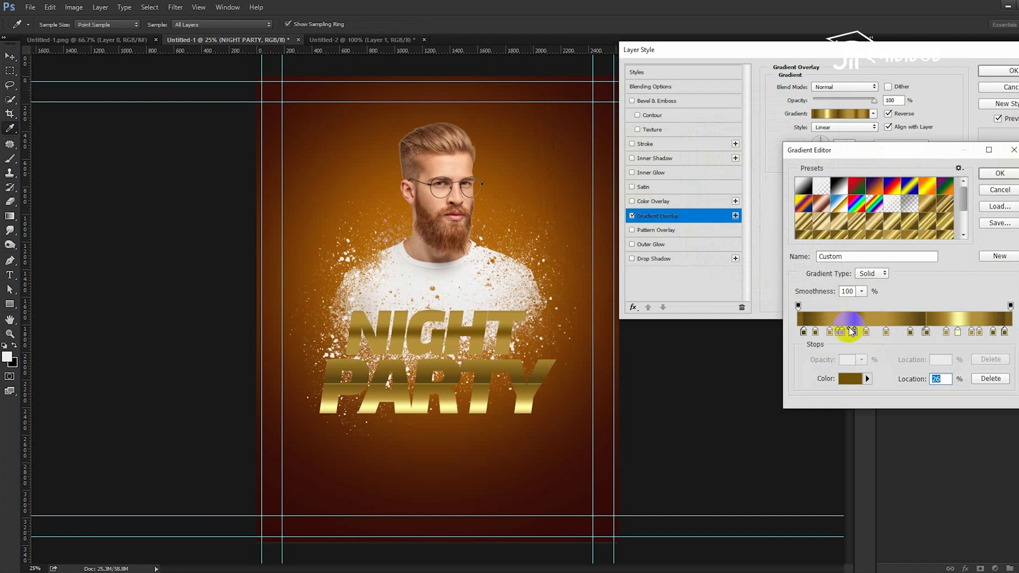
# Recolor the gradient stop at 26% to bright yellow f4de25 and apply the edited gradient.
pyautogui.click(855, 332)
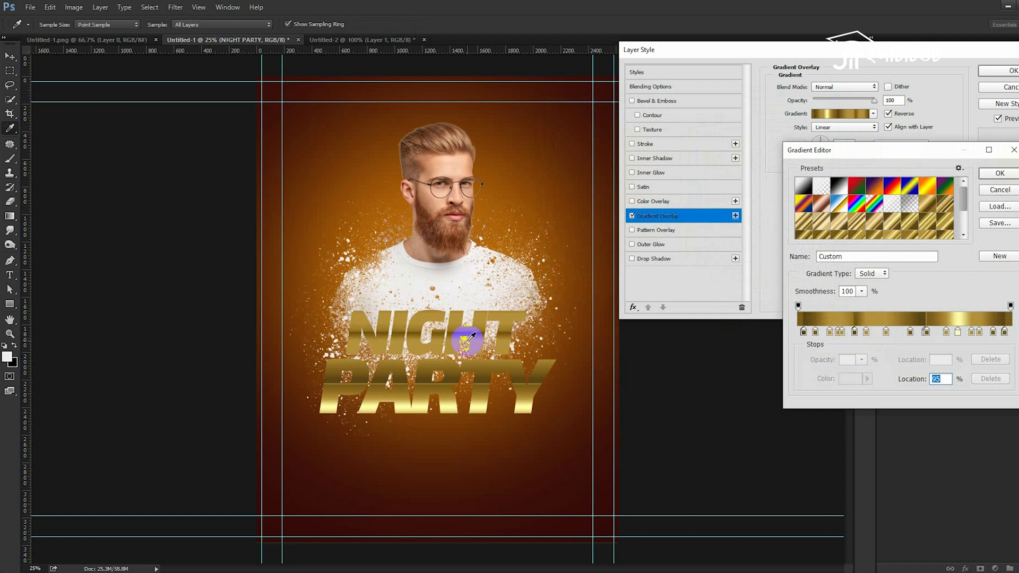
pyautogui.doubleClick(855, 332)
pyautogui.moveTo(635, 163); pyautogui.dragTo(700, 154)
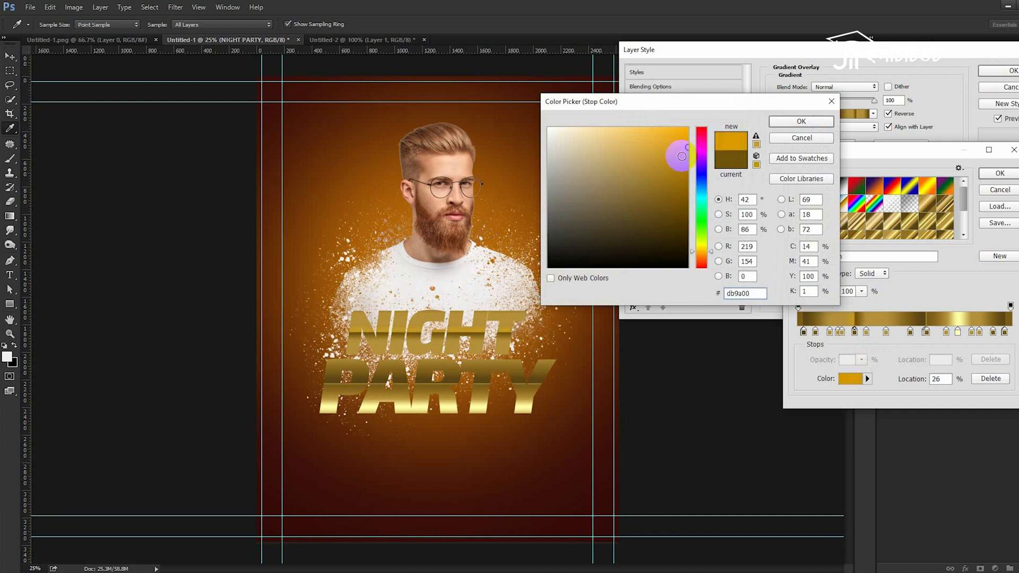
pyautogui.click(480, 407)
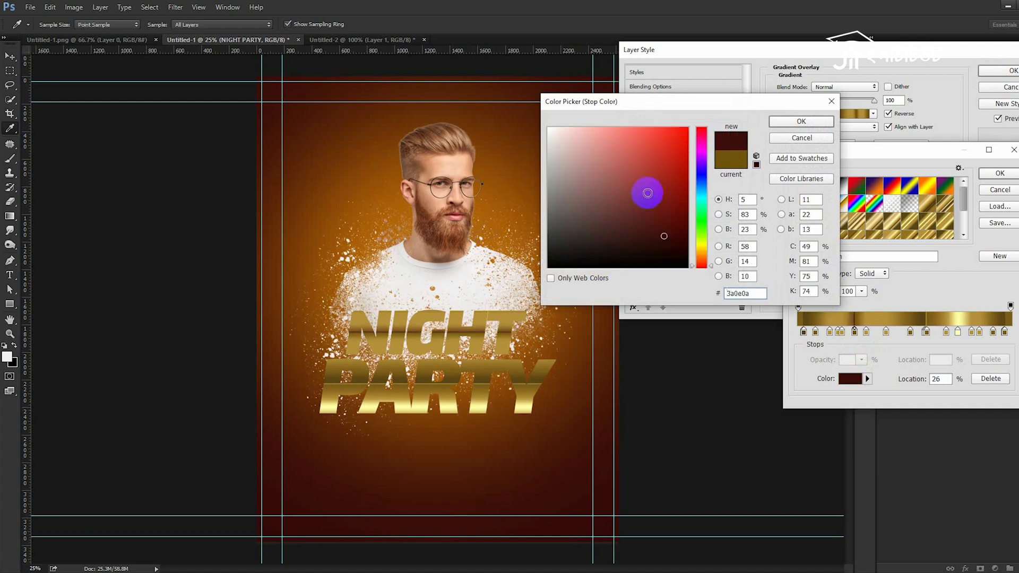
pyautogui.click(703, 250)
pyautogui.moveTo(703, 252); pyautogui.dragTo(704, 247)
pyautogui.click(668, 134)
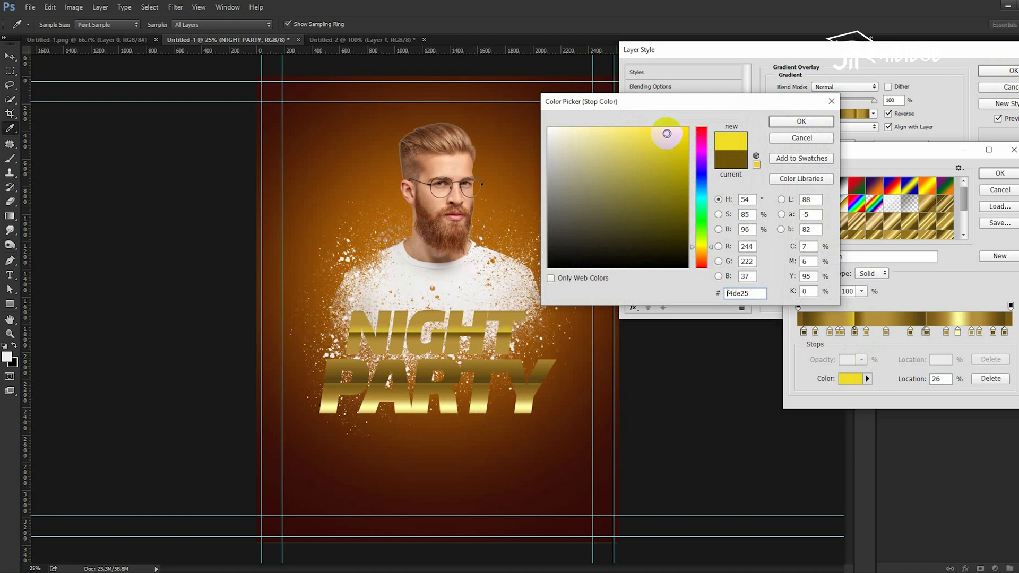
pyautogui.click(802, 121)
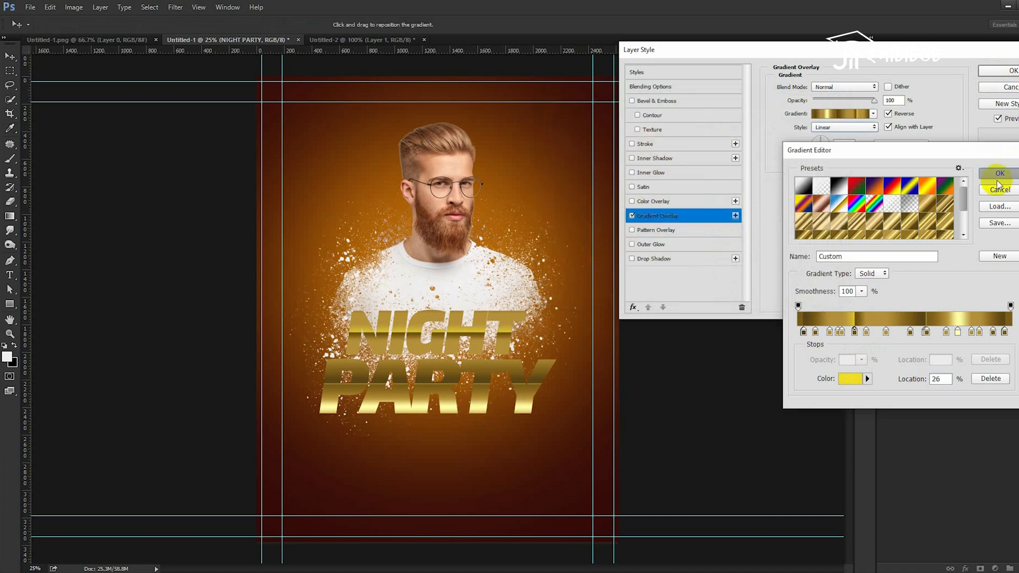
pyautogui.click(1001, 173)
# Add a Drop Shadow in a maroon sampled from the background with 72% opacity, more spread and 10 px size, and move the title slightly right.
pyautogui.click(650, 258)
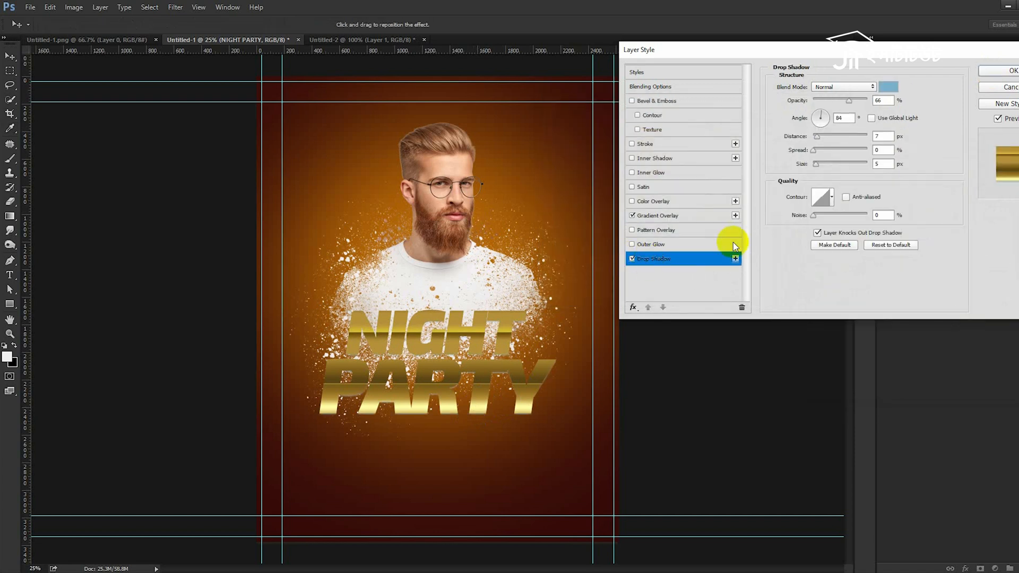
pyautogui.click(888, 86)
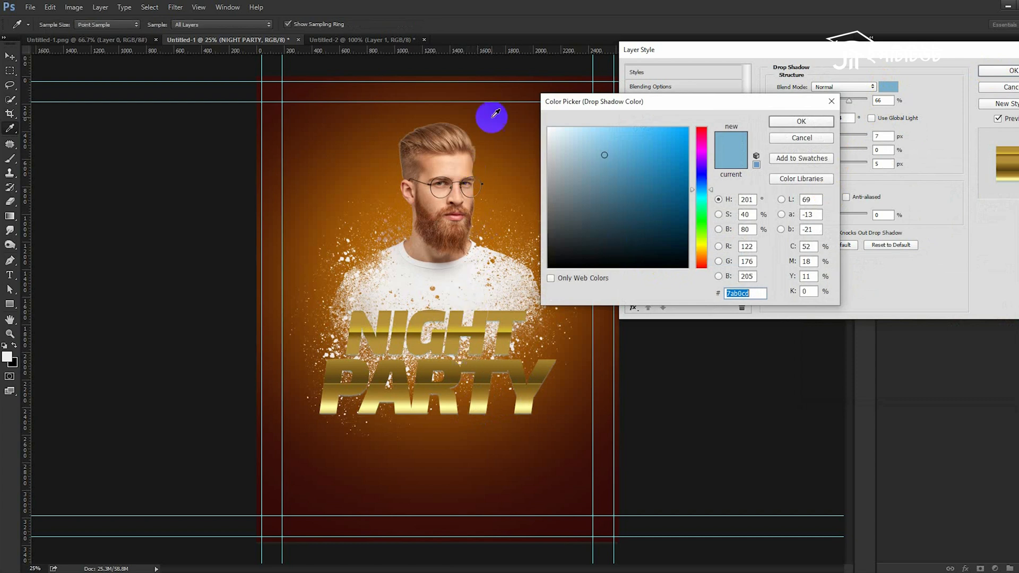
pyautogui.click(530, 81)
pyautogui.click(782, 126)
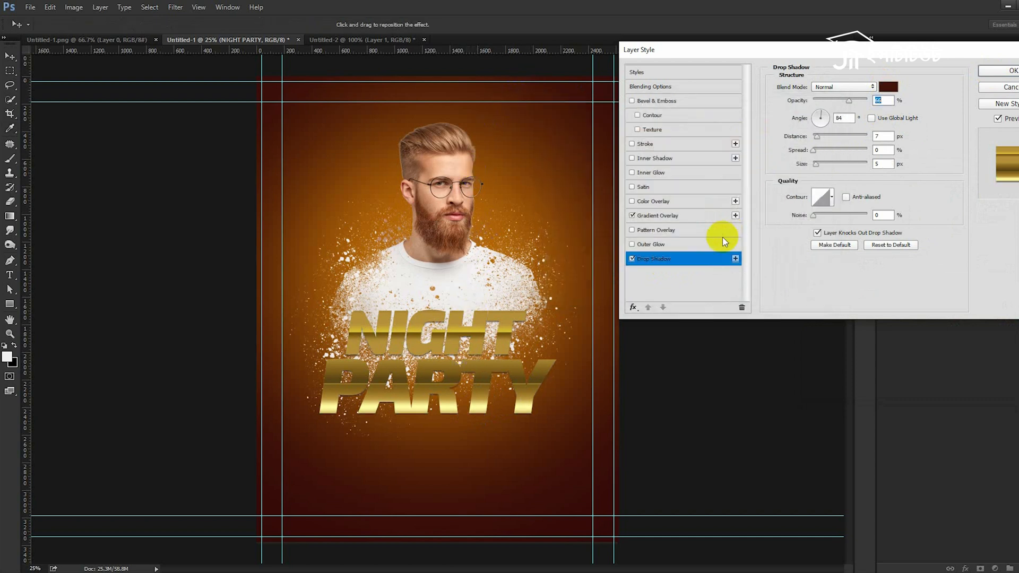
pyautogui.moveTo(816, 166); pyautogui.dragTo(831, 153)
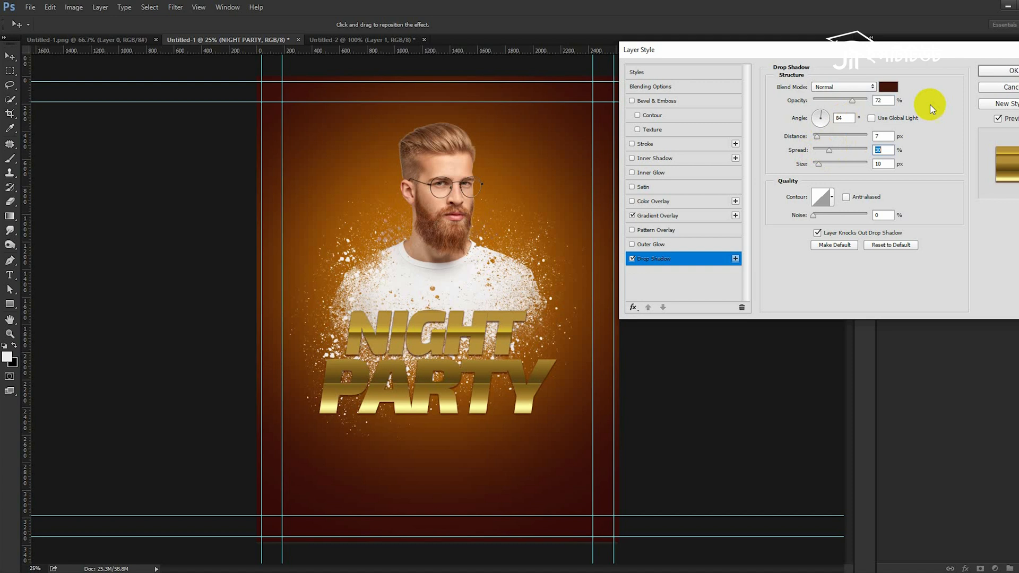
pyautogui.click(997, 79)
pyautogui.moveTo(522, 391)
pyautogui.mouseDown()
pyautogui.moveTo(516, 398)
pyautogui.moveTo(525, 389)
pyautogui.mouseUp()
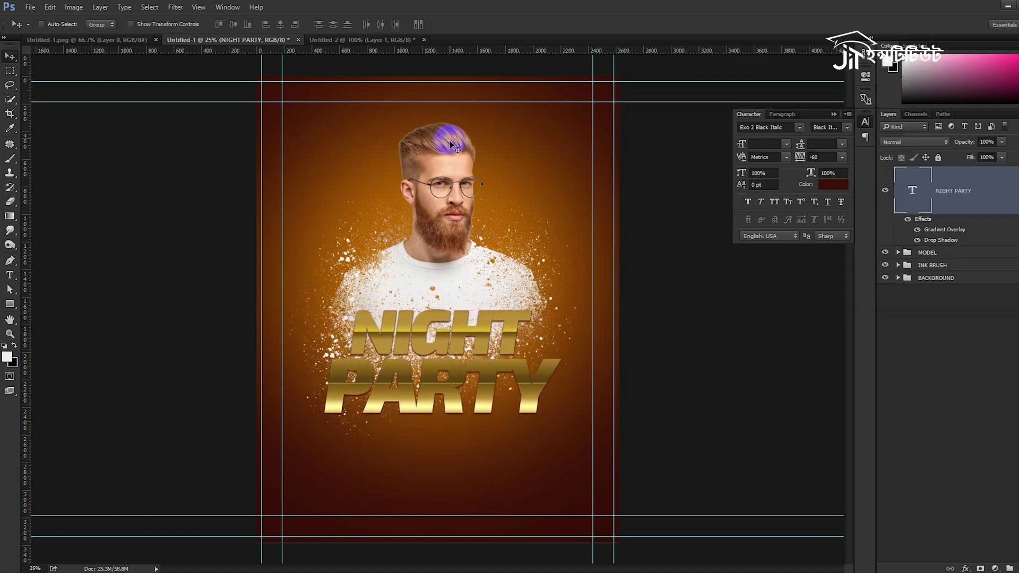
# Check the CLUB PARTY reference flyer and open Party Flyer color.psd from the Working File (D:) drive.
pyautogui.click(394, 40)
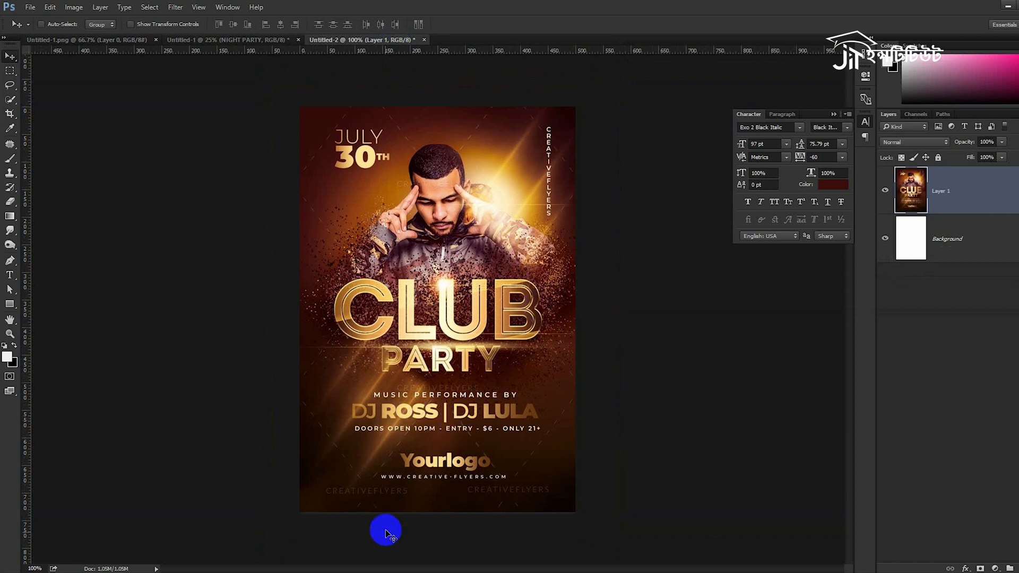
pyautogui.click(467, 572)
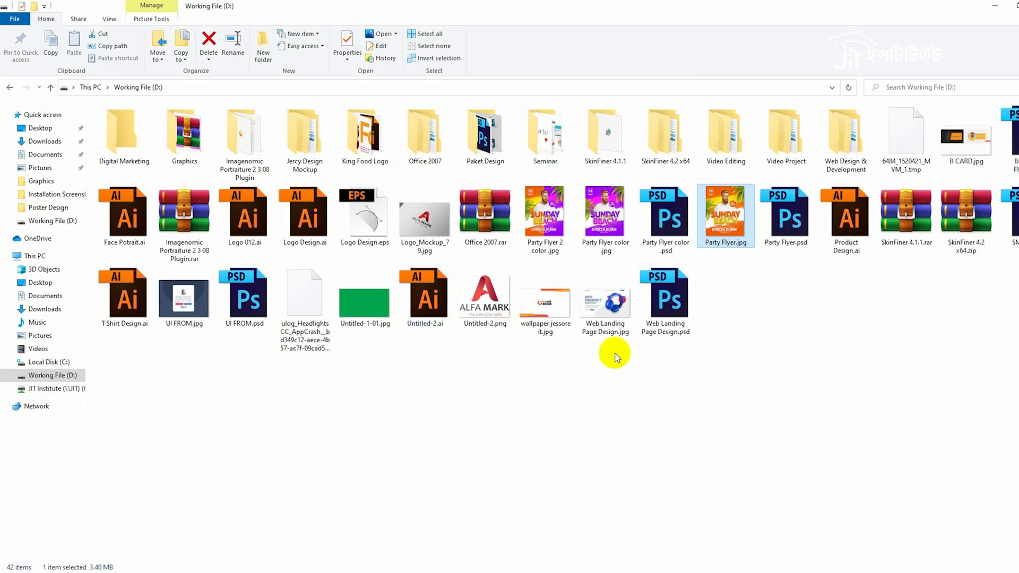
pyautogui.click(654, 365)
pyautogui.click(676, 219)
pyautogui.doubleClick(676, 218)
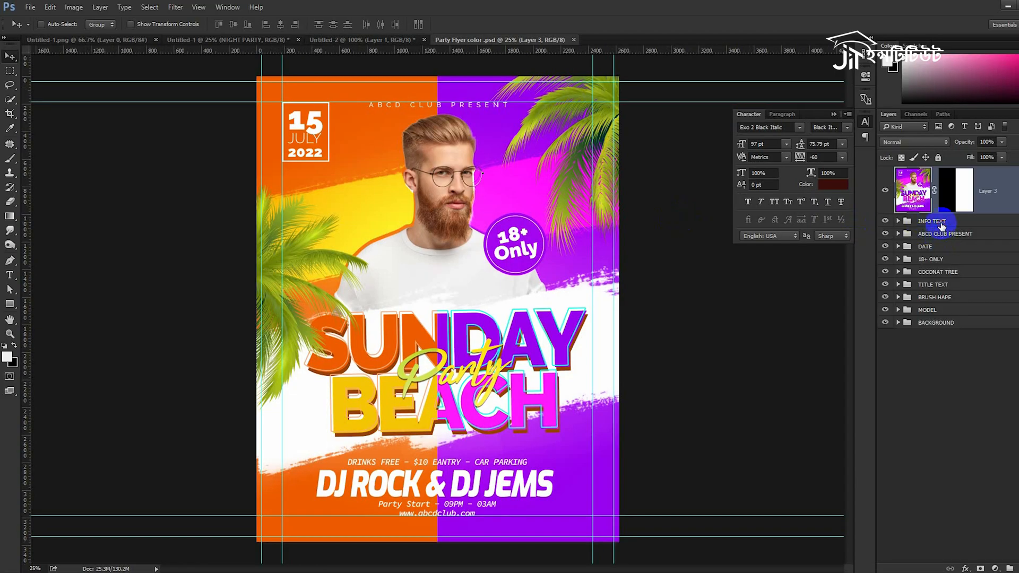
# Copy the INFO TEXT group into the night party flyer, enlarge it with Free Transform and place it below the title.
pyautogui.click(941, 226)
pyautogui.moveTo(446, 462); pyautogui.dragTo(485, 465)
pyautogui.hotkey('ctrl', 't')
pyautogui.moveTo(556, 496); pyautogui.dragTo(542, 474)
pyautogui.press('Return')
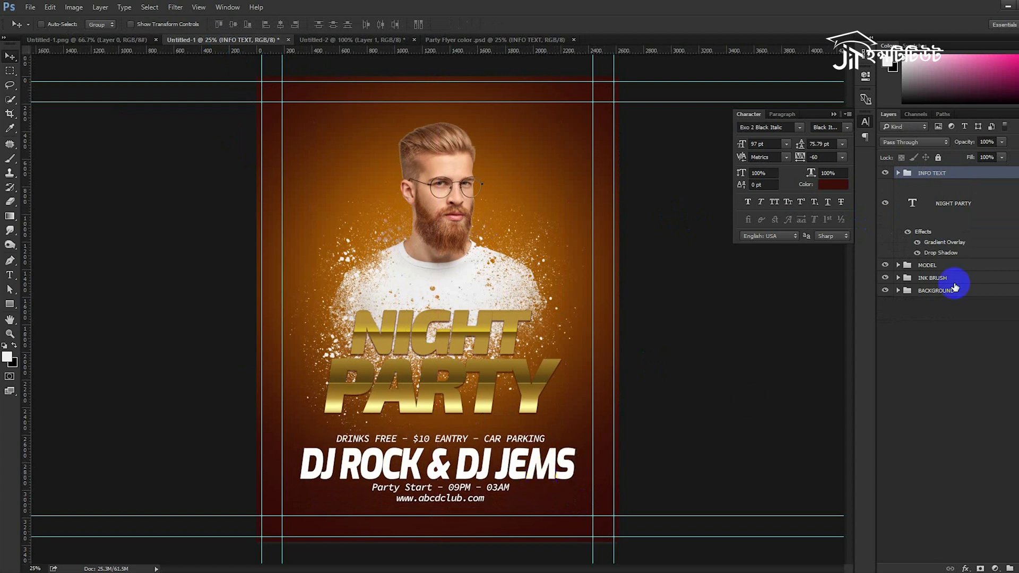
# Expand the INFO TEXT group and set the leading of the Party Start and website text to Auto.
pyautogui.click(901, 178)
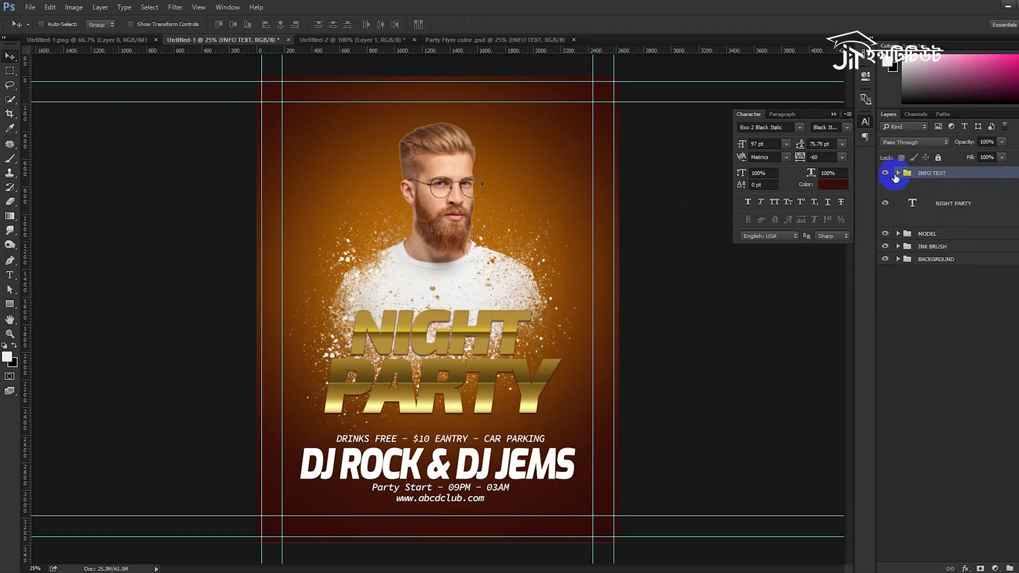
pyautogui.click(898, 174)
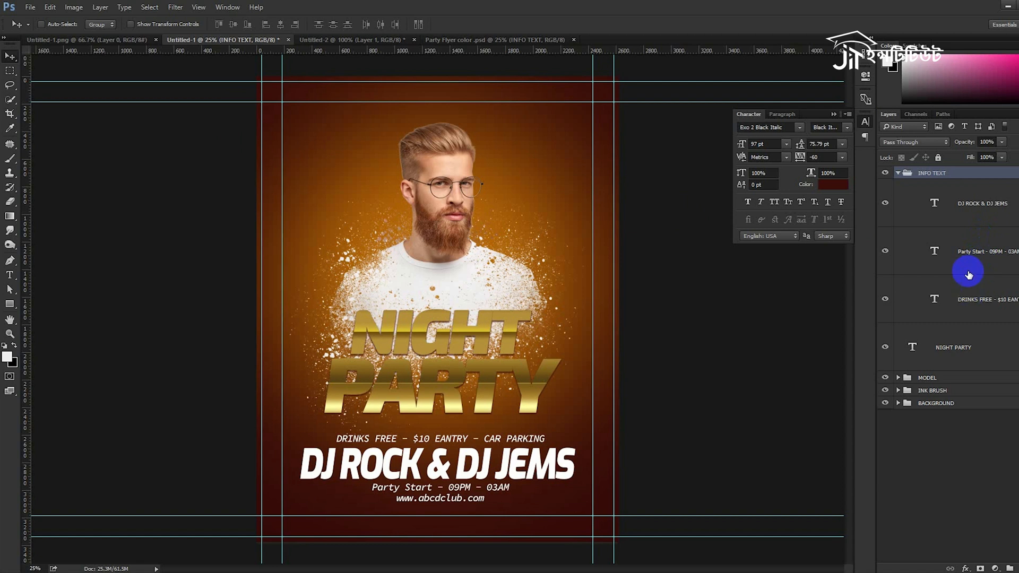
pyautogui.click(945, 255)
pyautogui.doubleClick(936, 252)
pyautogui.click(842, 144)
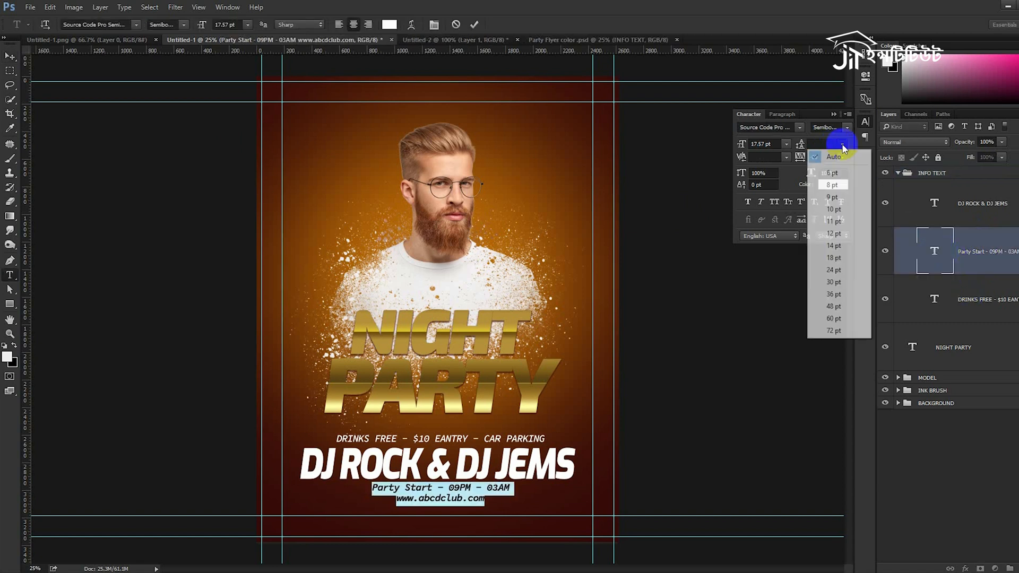
pyautogui.click(841, 157)
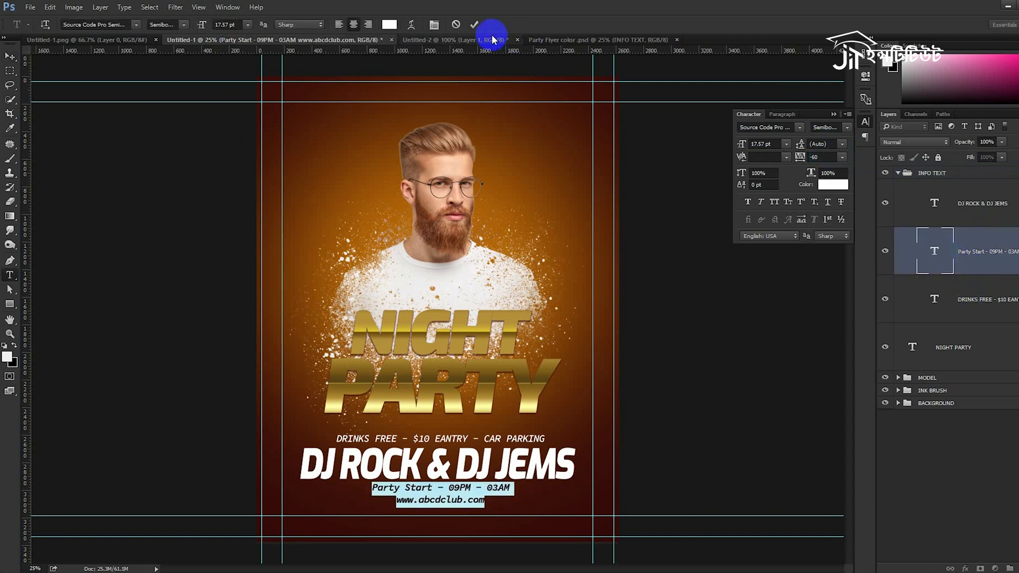
pyautogui.click(475, 25)
pyautogui.press('v')
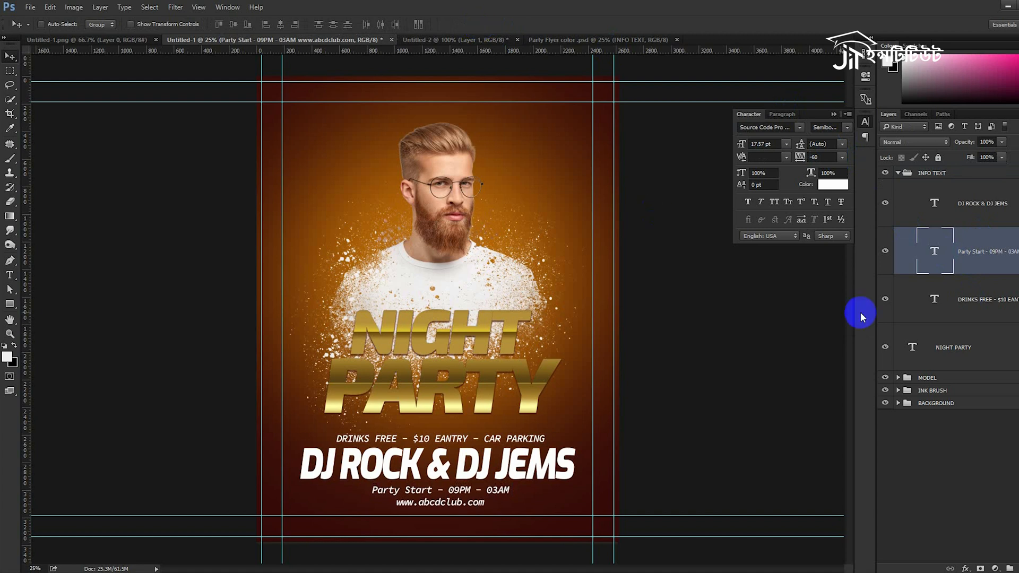
# Move the INFO TEXT group slightly down and enlarge the NIGHT PARTY title with Free Transform, lowering it over the splatter.
pyautogui.click(968, 301)
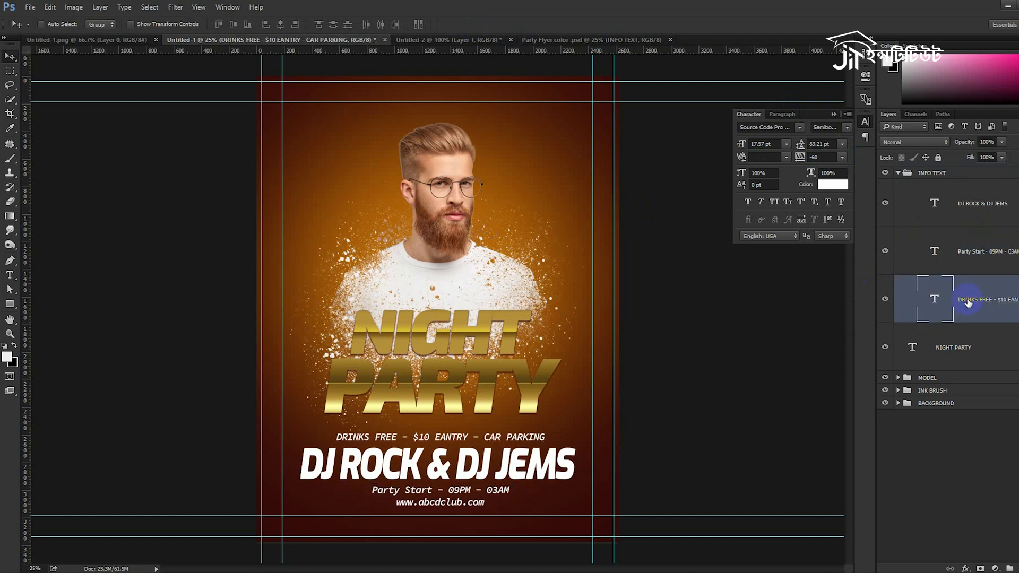
pyautogui.click(899, 173)
pyautogui.moveTo(543, 392); pyautogui.dragTo(583, 416)
pyautogui.click(933, 217)
pyautogui.hotkey('ctrl', 't')
pyautogui.moveTo(537, 374); pyautogui.dragTo(536, 383)
pyautogui.press('Return')
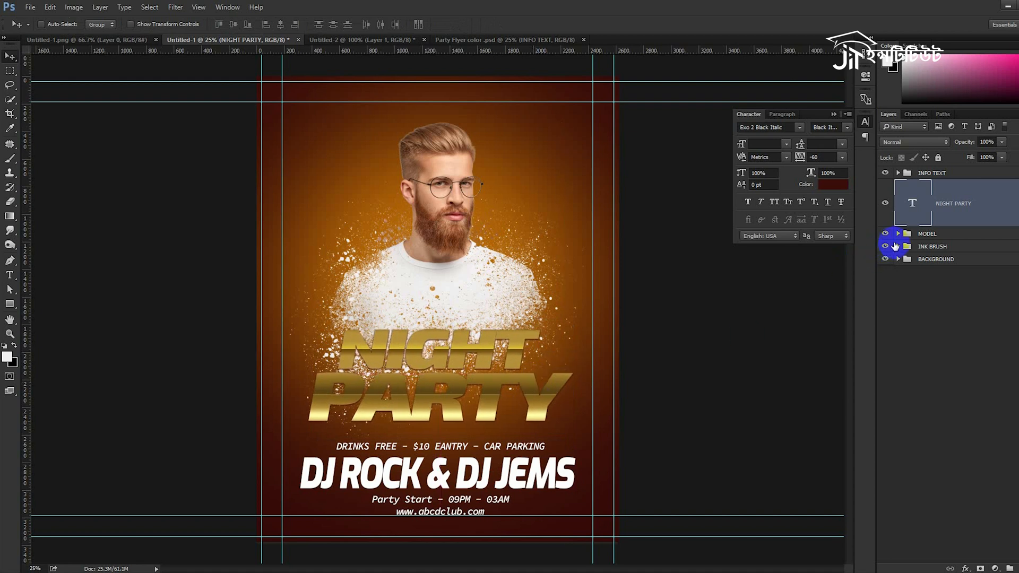
# Copy the NIGHT PARTY title's Gradient Overlay and Drop Shadow onto the INFO TEXT group and nudge the group slightly up.
pyautogui.click(900, 173)
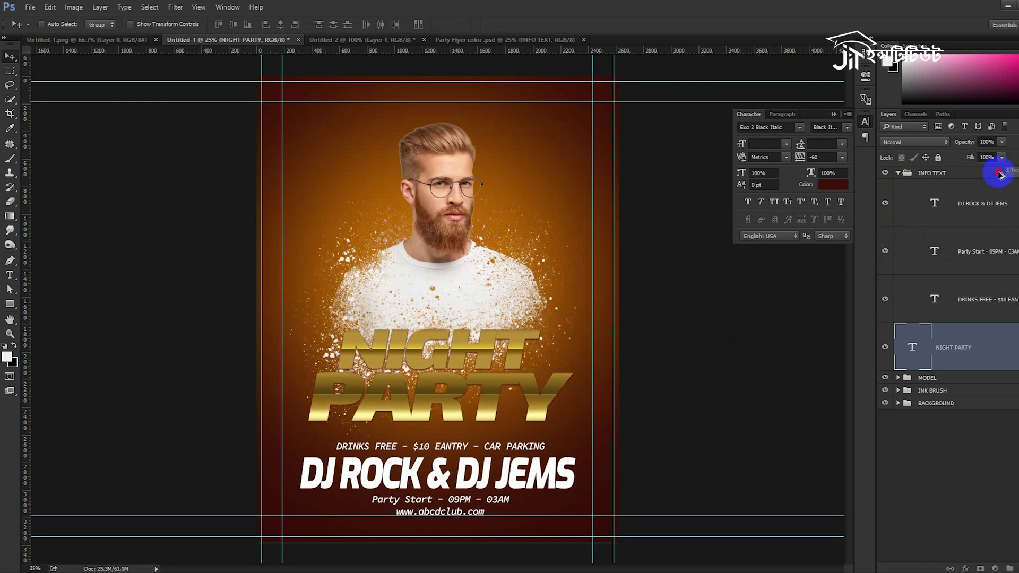
pyautogui.moveTo(1000, 174); pyautogui.dragTo(1000, 176)
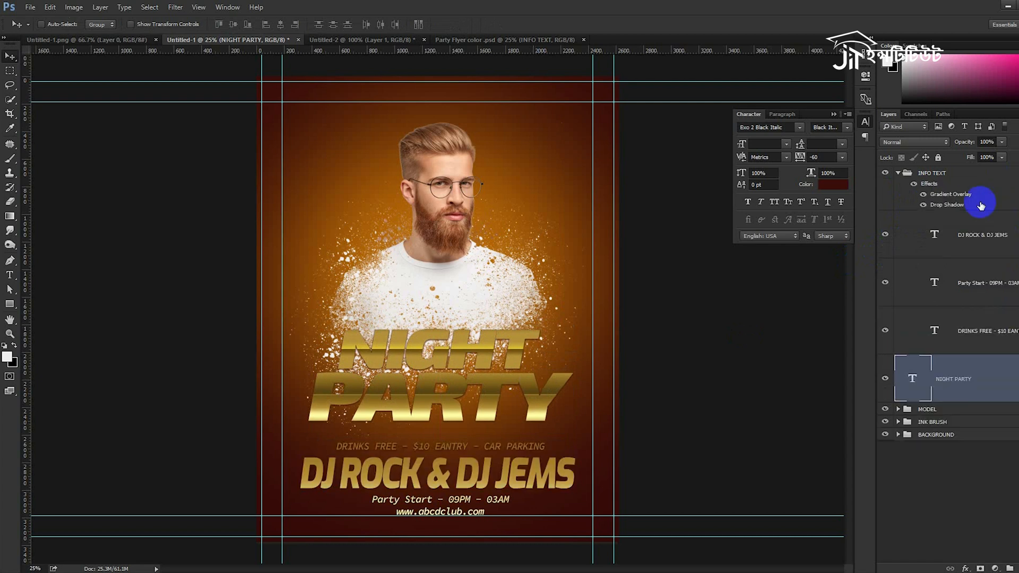
pyautogui.moveTo(542, 434); pyautogui.dragTo(514, 420)
pyautogui.click(909, 175)
# Put the NIGHT PARTY text layer into a new group named TITLE and collapse it.
pyautogui.click(985, 212)
pyautogui.hotkey('ctrl', 'g')
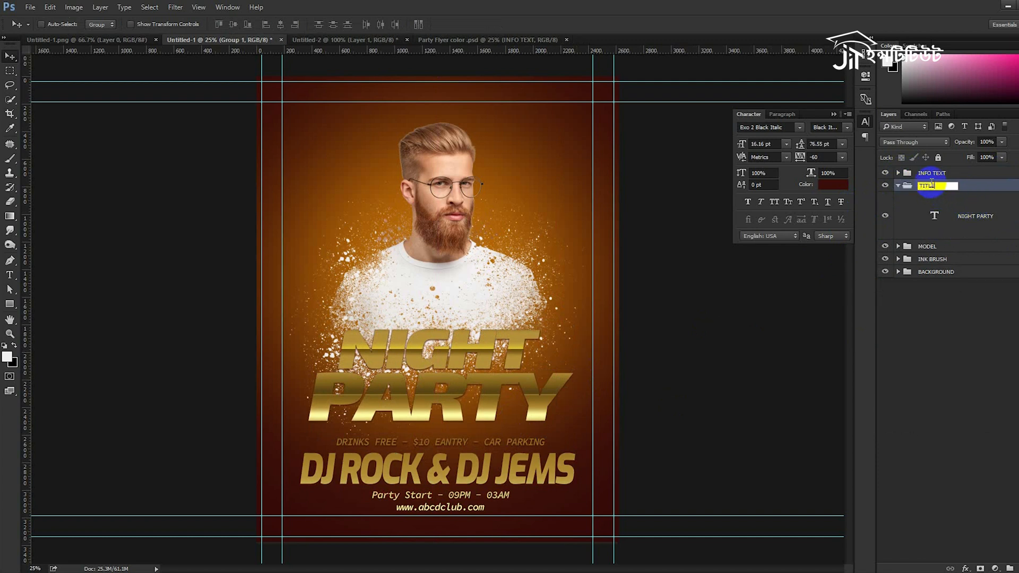
pyautogui.click(898, 185)
# Move the Gradient Overlay and Drop Shadow effects from the INFO TEXT group onto only the DJ ROCK & DJ JEMS text, and raise the group slightly.
pyautogui.click(898, 173)
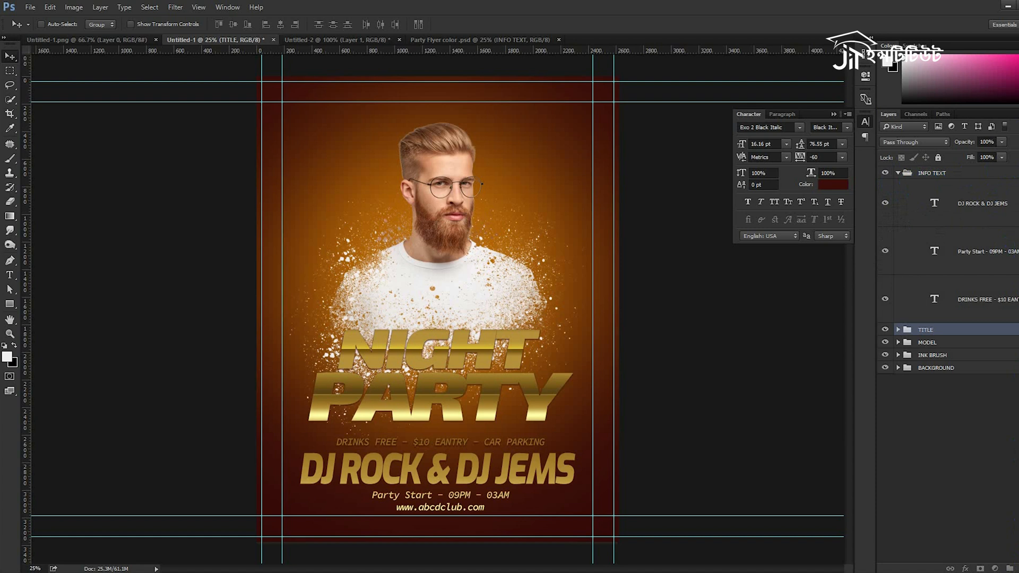
pyautogui.click(986, 175)
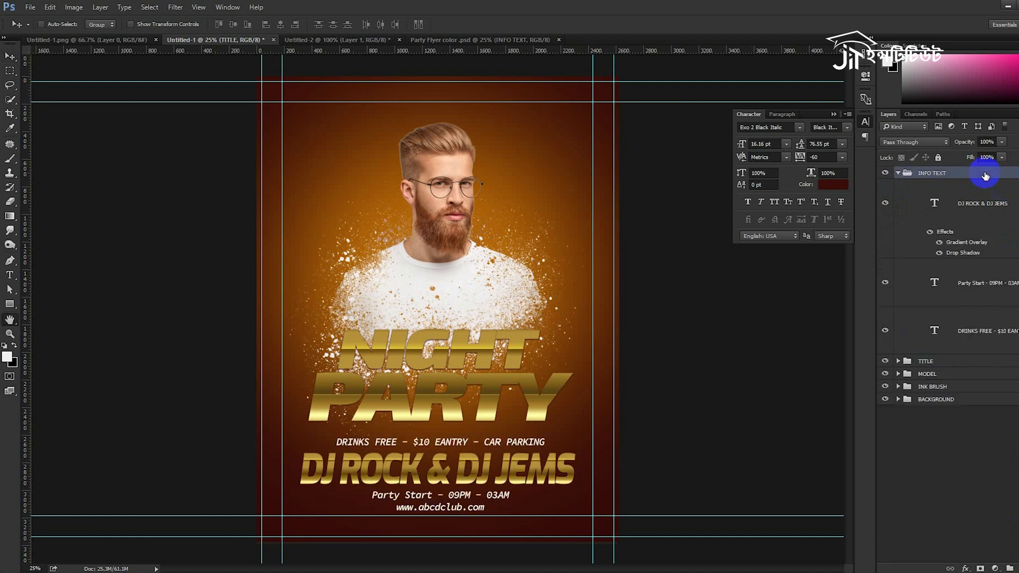
pyautogui.doubleClick(986, 175)
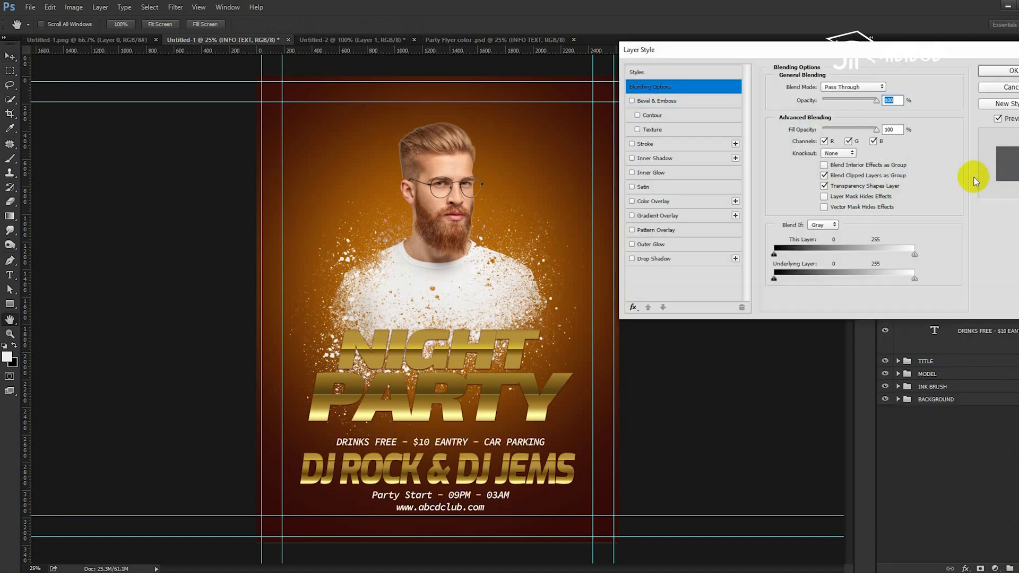
pyautogui.click(985, 90)
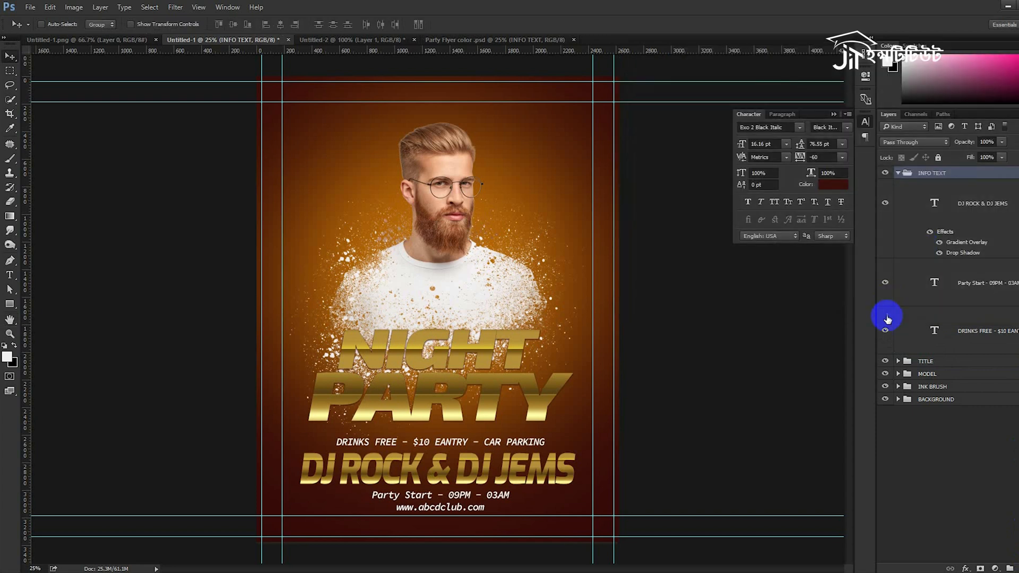
pyautogui.click(988, 204)
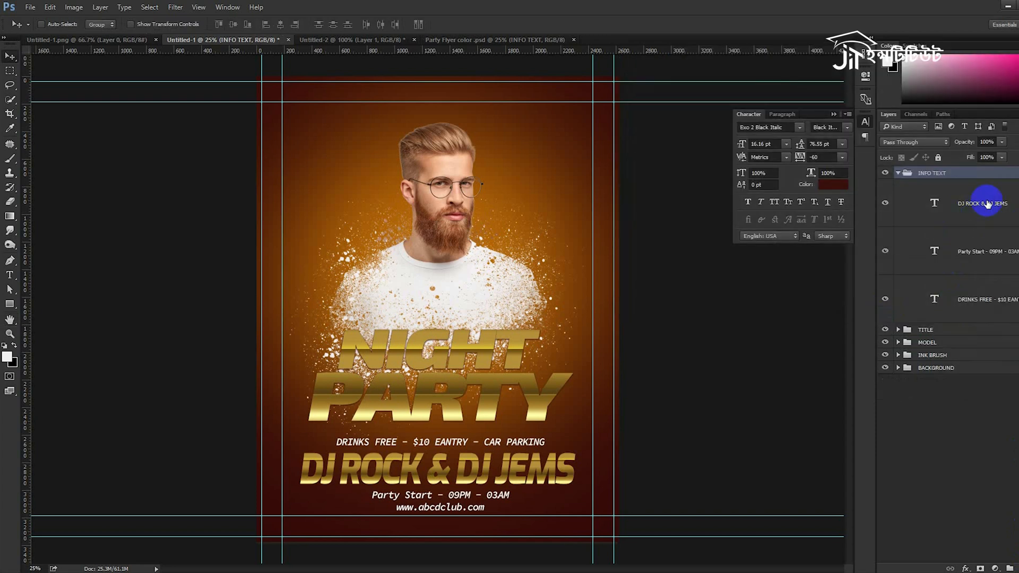
pyautogui.click(899, 173)
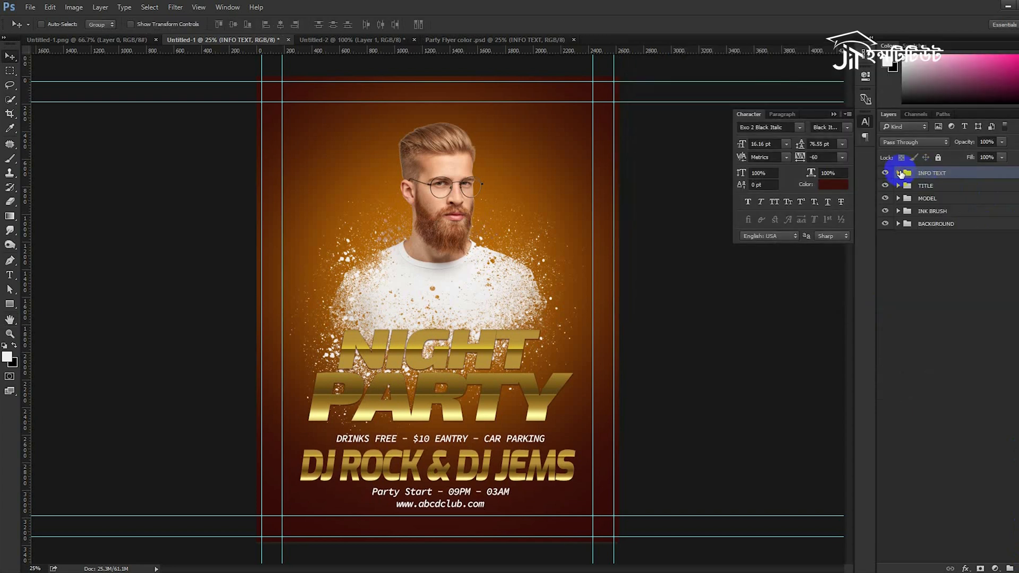
# Copy the DATE and 18+ ONLY groups from Party Flyer color.psd into the night party flyer, keeping the date inside the upper corner guides.
pyautogui.click(432, 40)
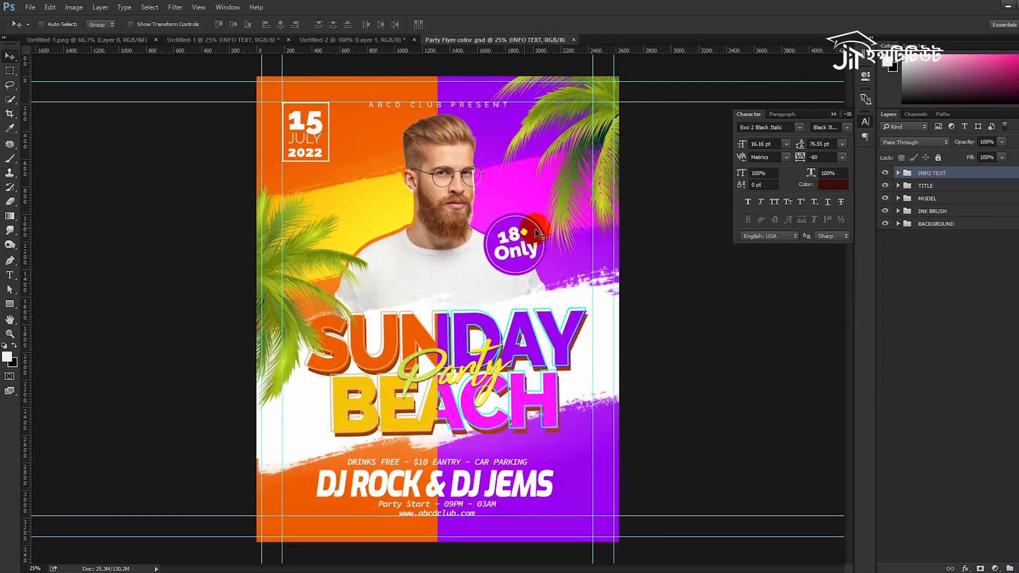
pyautogui.click(933, 249)
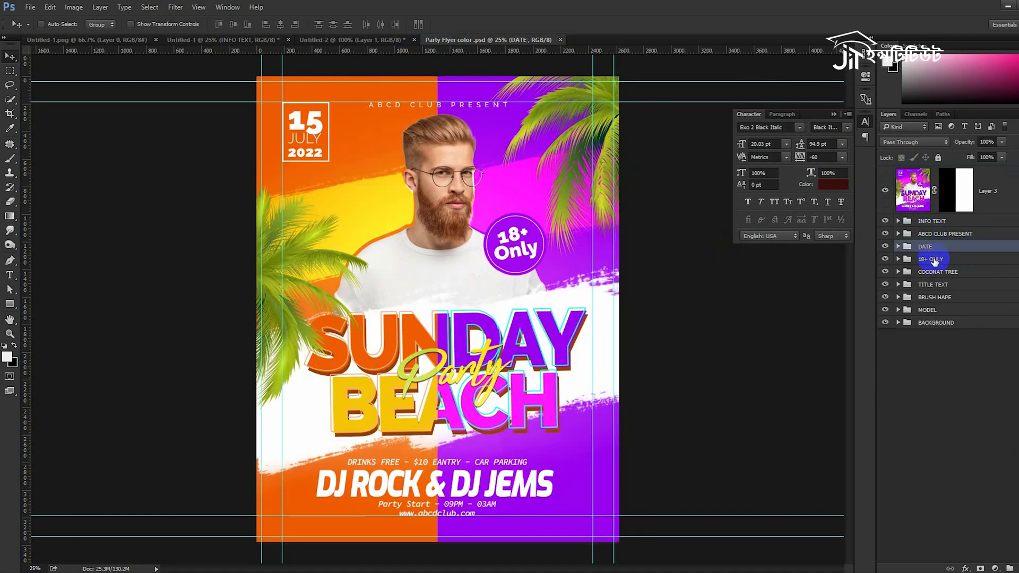
pyautogui.keyDown('shift'); pyautogui.click(932, 259); pyautogui.keyUp('shift')
pyautogui.moveTo(314, 142); pyautogui.dragTo(337, 150)
# Place the 18+ ONLY badge beside the man's shoulder above the title and straighten it with Free Transform.
pyautogui.click(963, 190)
pyautogui.moveTo(544, 239); pyautogui.dragTo(568, 306)
pyautogui.hotkey('ctrl', 't')
pyautogui.press('Return')
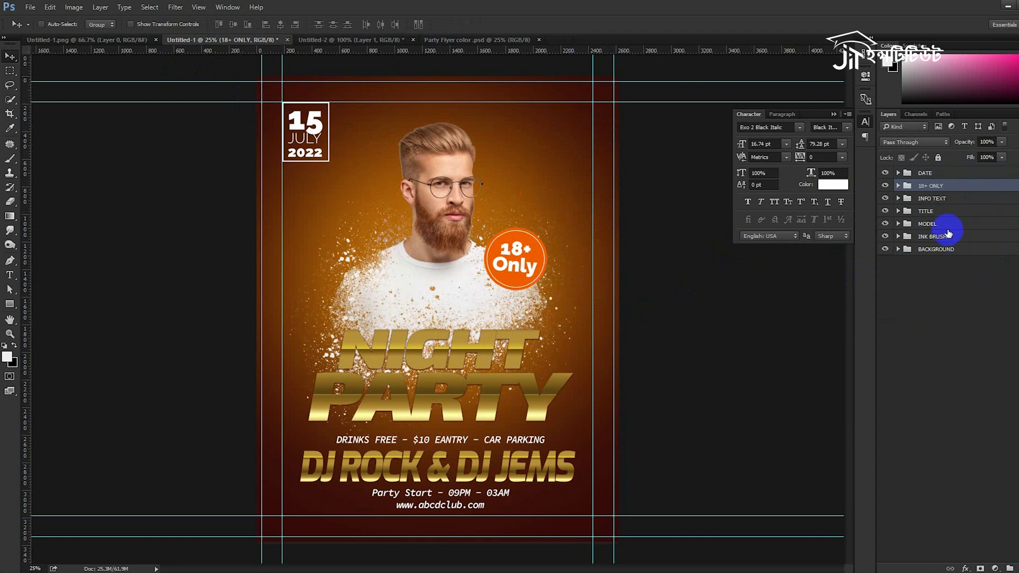
# Scale the TITLE group down to about 97% with Free Transform.
pyautogui.click(935, 212)
pyautogui.hotkey('ctrl', 't')
pyautogui.moveTo(573, 423)
pyautogui.mouseDown()
pyautogui.moveTo(552, 416)
pyautogui.moveTo(573, 425)
pyautogui.mouseUp()
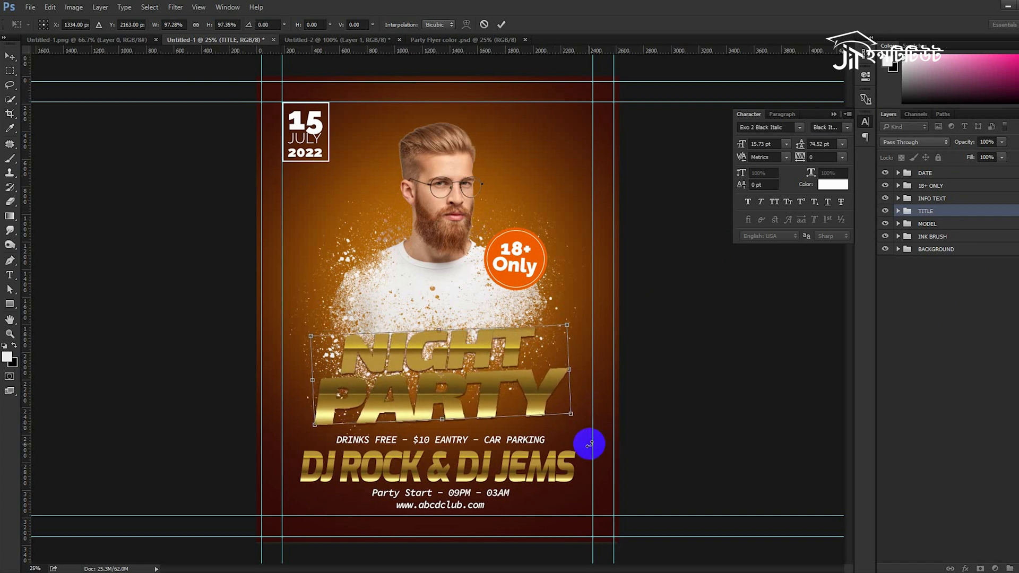
pyautogui.press('Return')
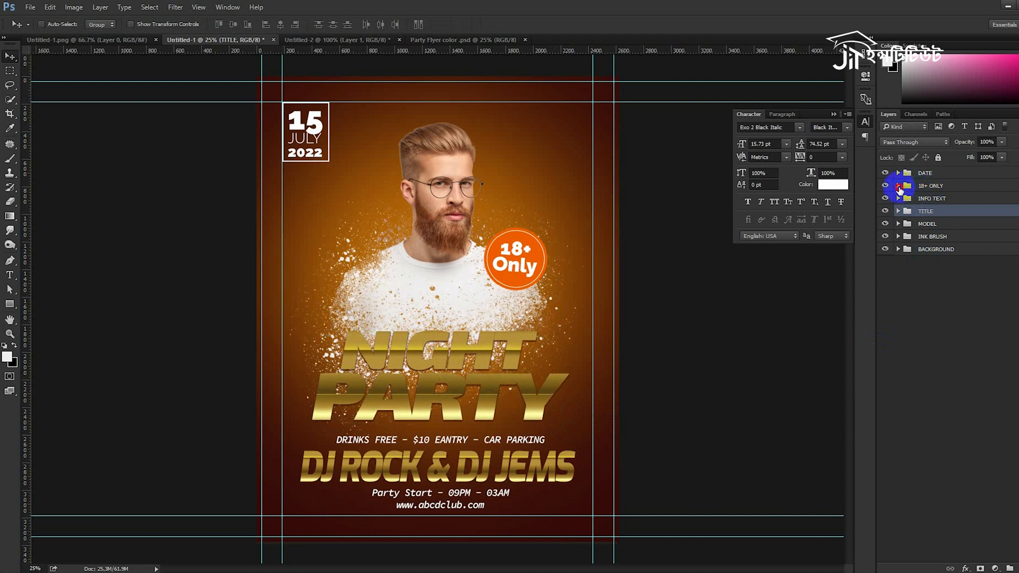
# Recolor the Ellipse 1 circle of the 18+ ONLY badge with the brown-orange 864408 sampled from the background.
pyautogui.click(900, 187)
pyautogui.doubleClick(935, 312)
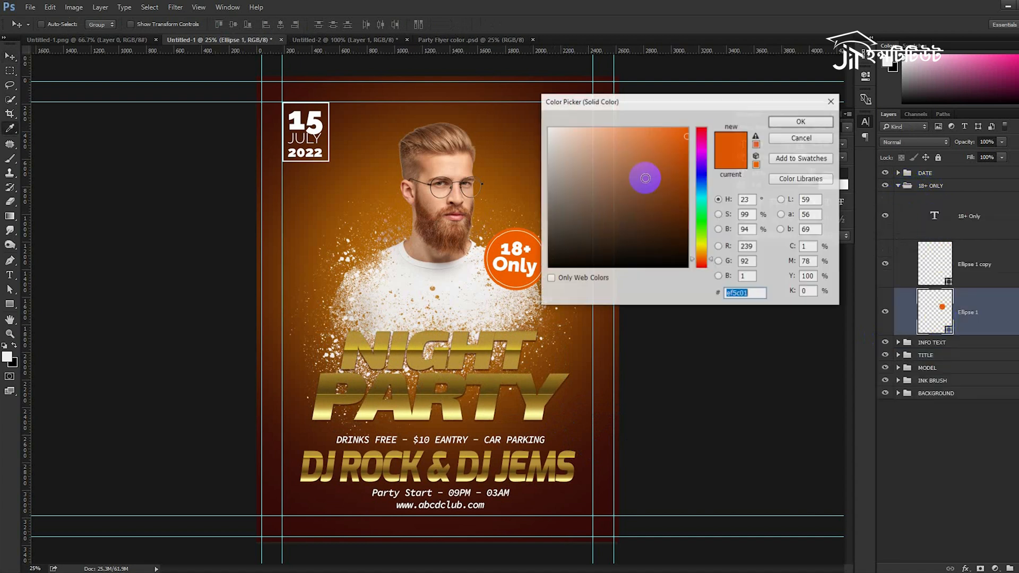
pyautogui.click(610, 83)
pyautogui.click(795, 122)
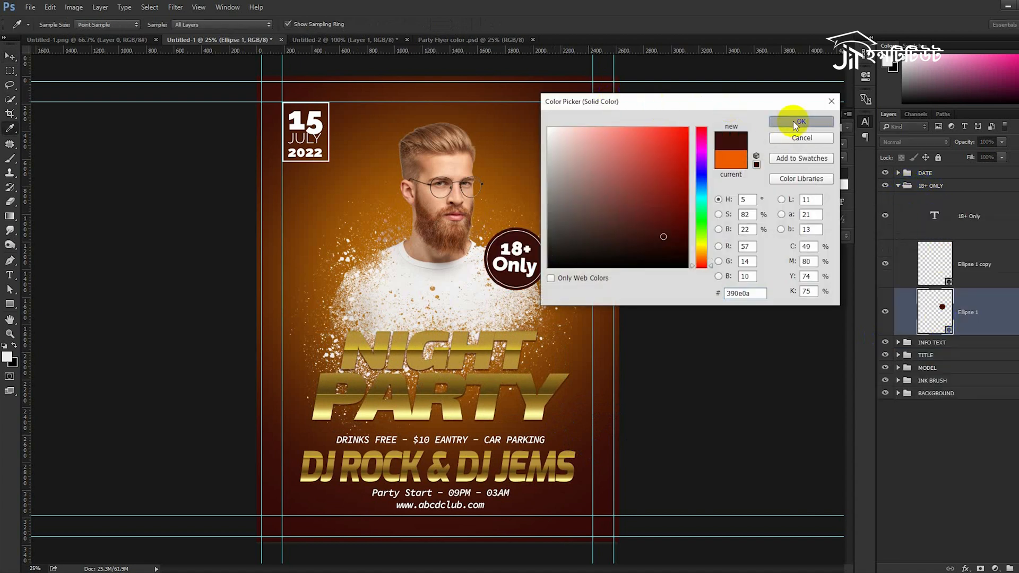
pyautogui.doubleClick(926, 314)
pyautogui.click(503, 169)
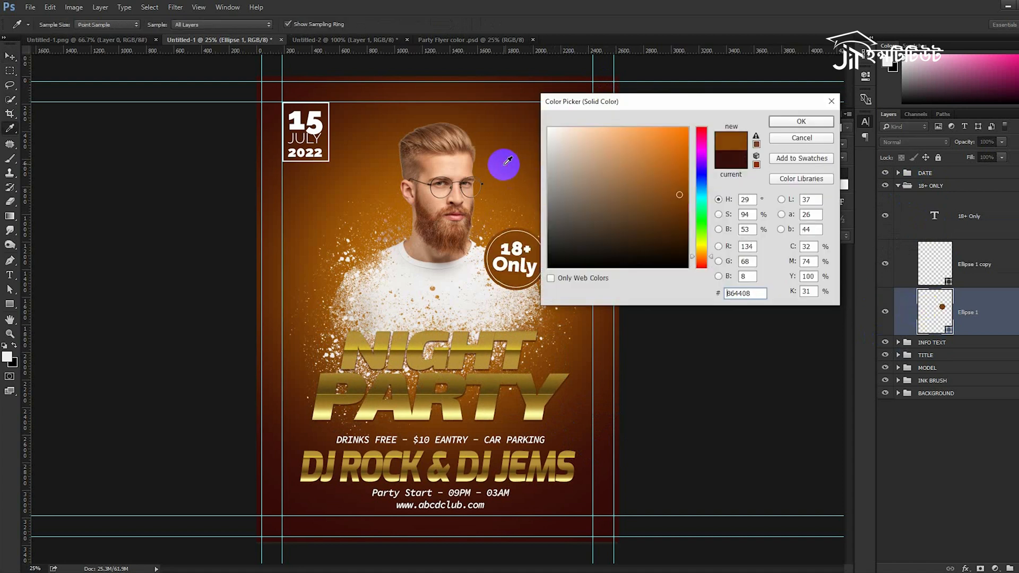
pyautogui.click(784, 126)
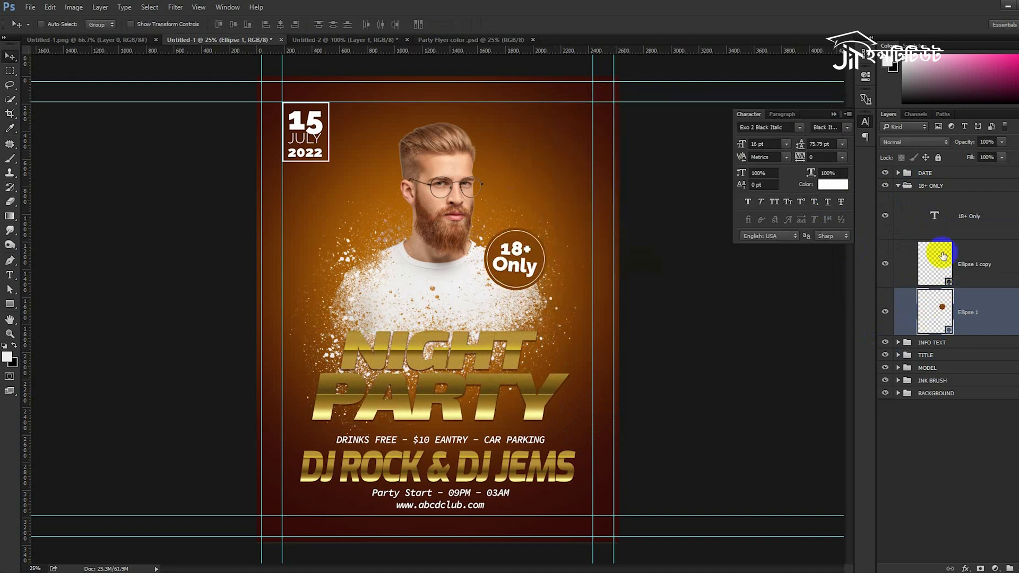
pyautogui.click(899, 186)
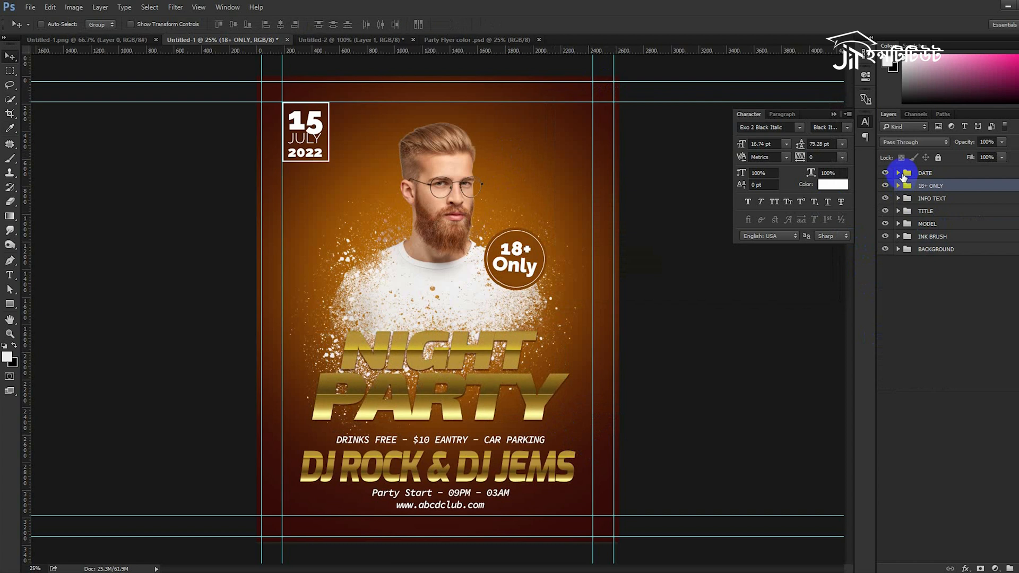
# Add a Color Overlay in gold c09f37, sampled from the title, to the DATE group, and collapse its effects and the Character settings.
pyautogui.click(903, 175)
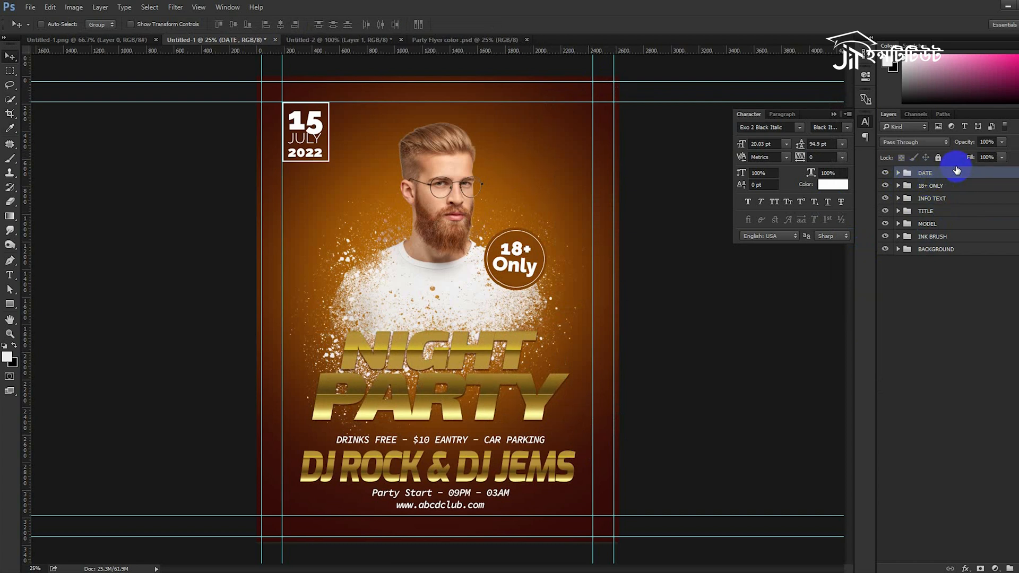
pyautogui.doubleClick(958, 170)
pyautogui.click(687, 202)
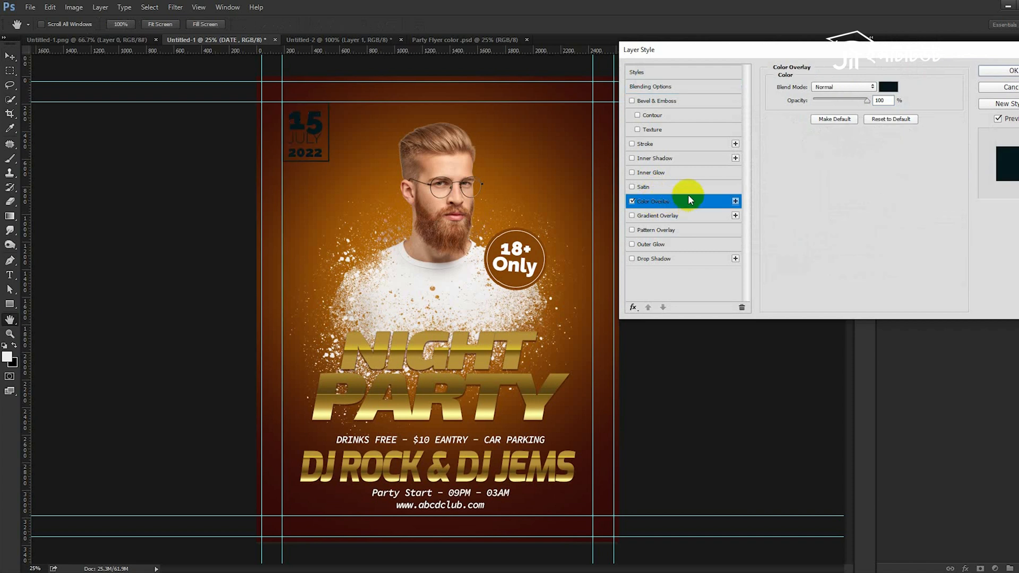
pyautogui.click(884, 87)
pyautogui.click(517, 276)
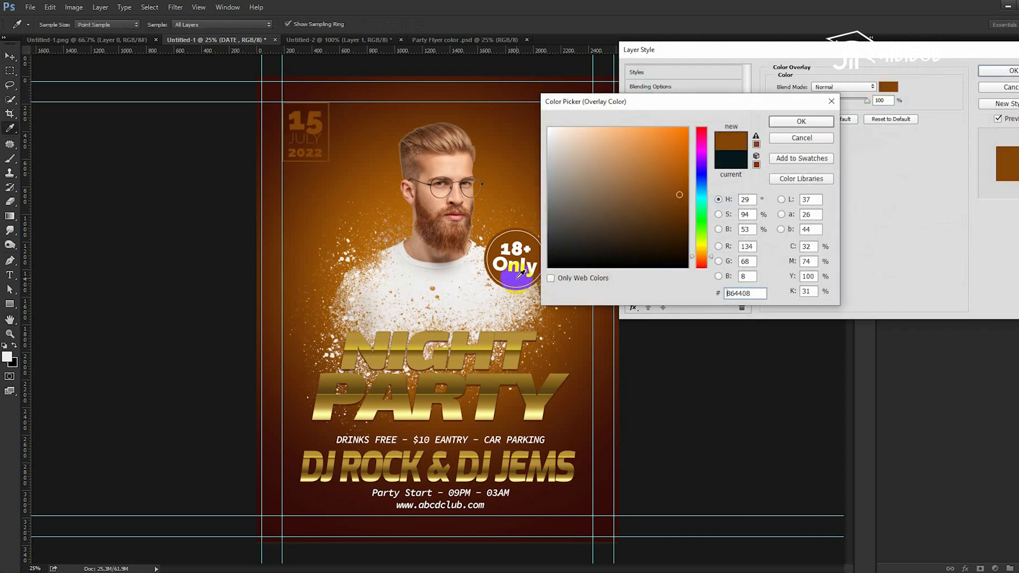
pyautogui.click(476, 318)
pyautogui.click(463, 345)
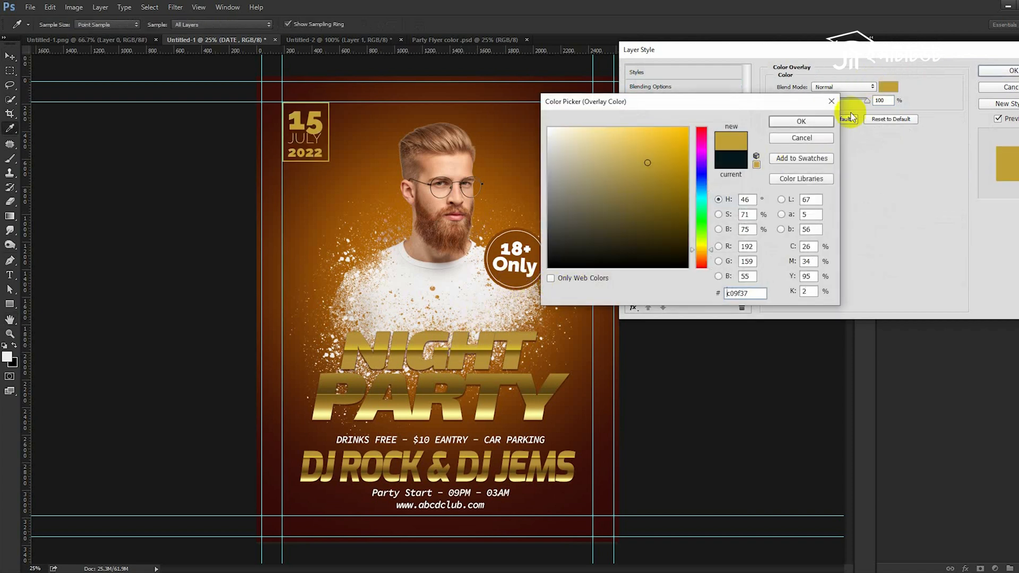
pyautogui.click(801, 121)
pyautogui.click(998, 71)
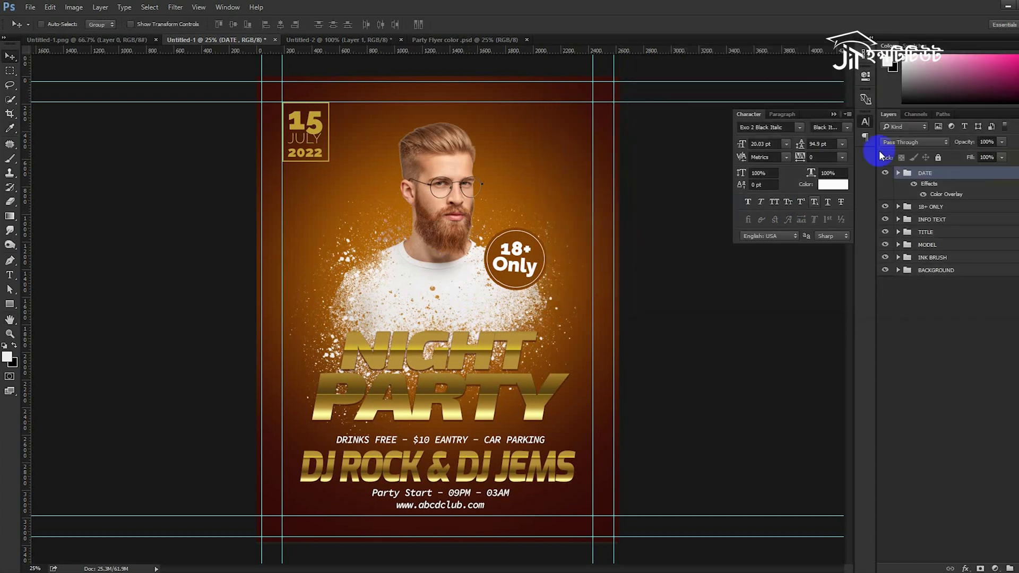
pyautogui.click(837, 114)
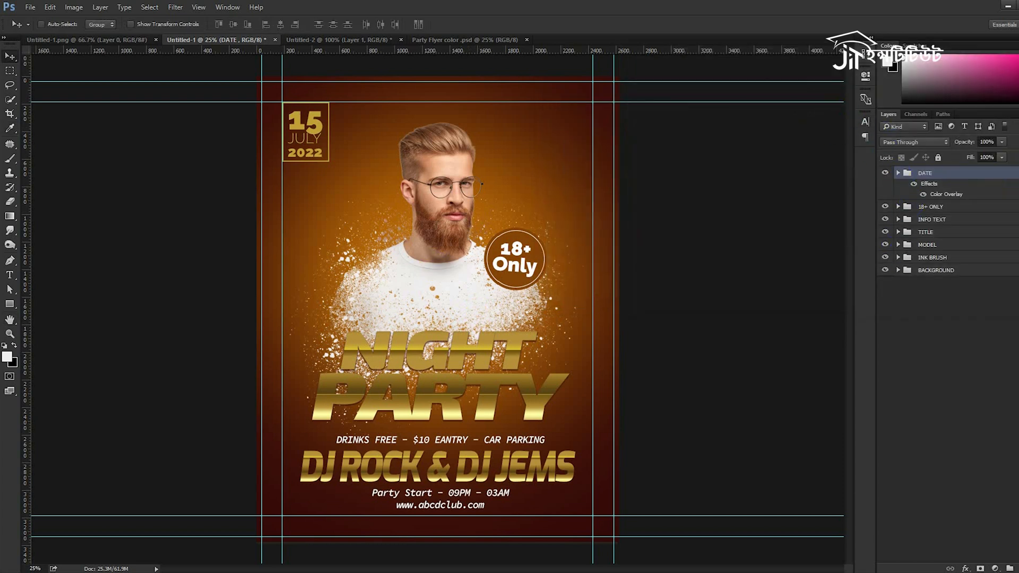
pyautogui.click(1018, 173)
# Select the orange glow layer in the BACKGROUND group and compare the flyer with the SUNDAY BEACH and CLUB PARTY designs.
pyautogui.click(934, 249)
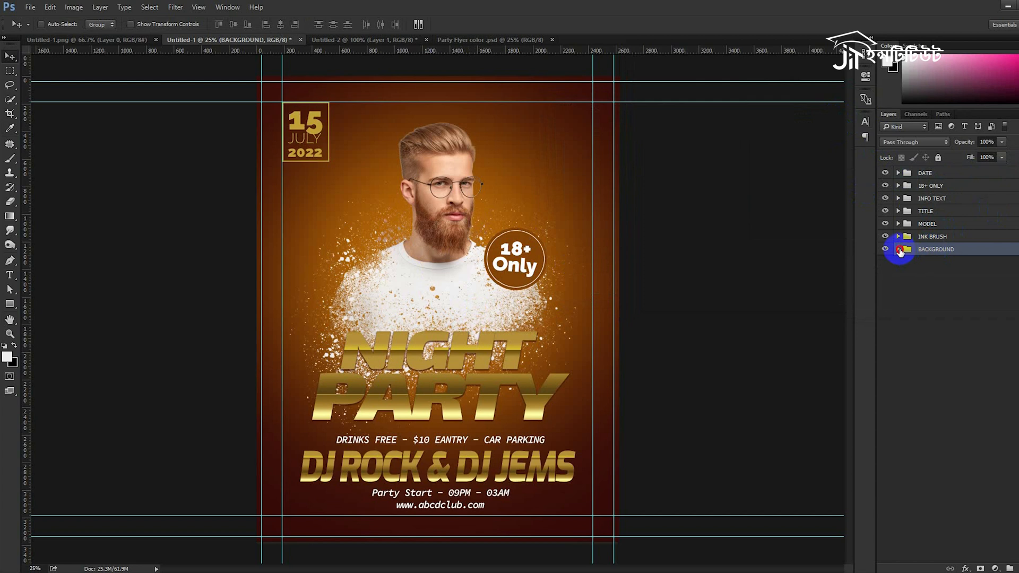
pyautogui.click(899, 249)
pyautogui.click(985, 284)
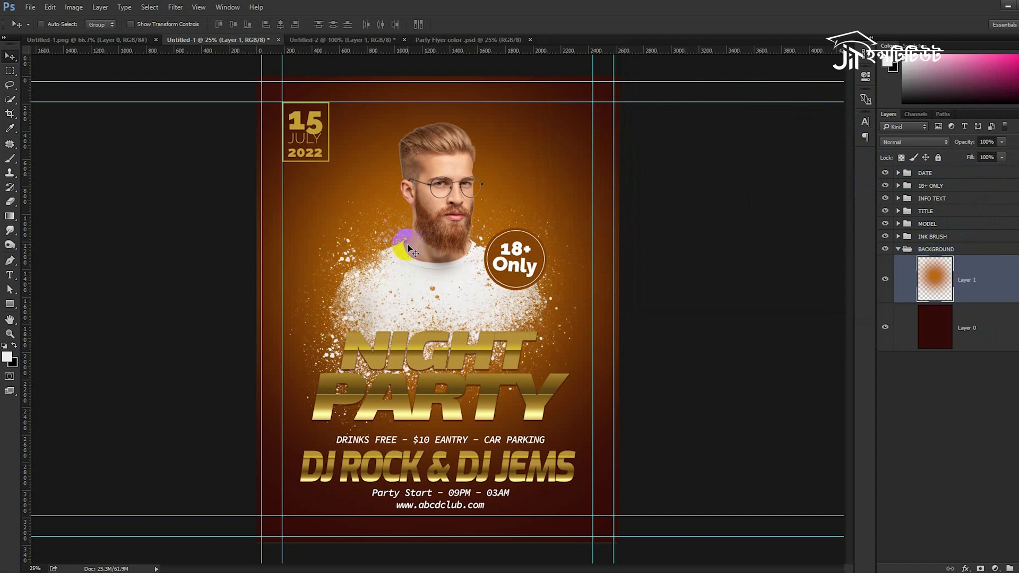
pyautogui.click(425, 39)
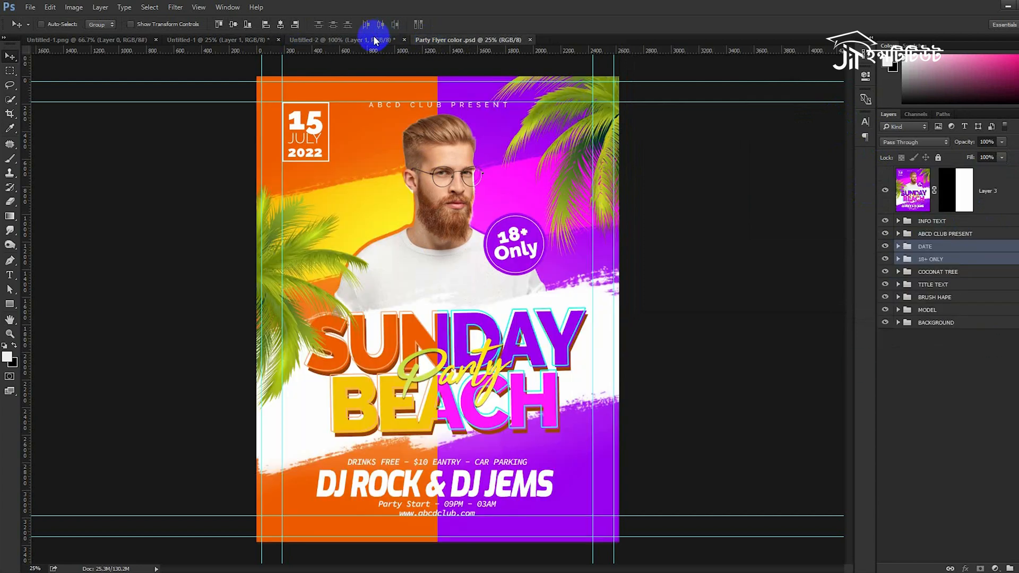
pyautogui.click(377, 38)
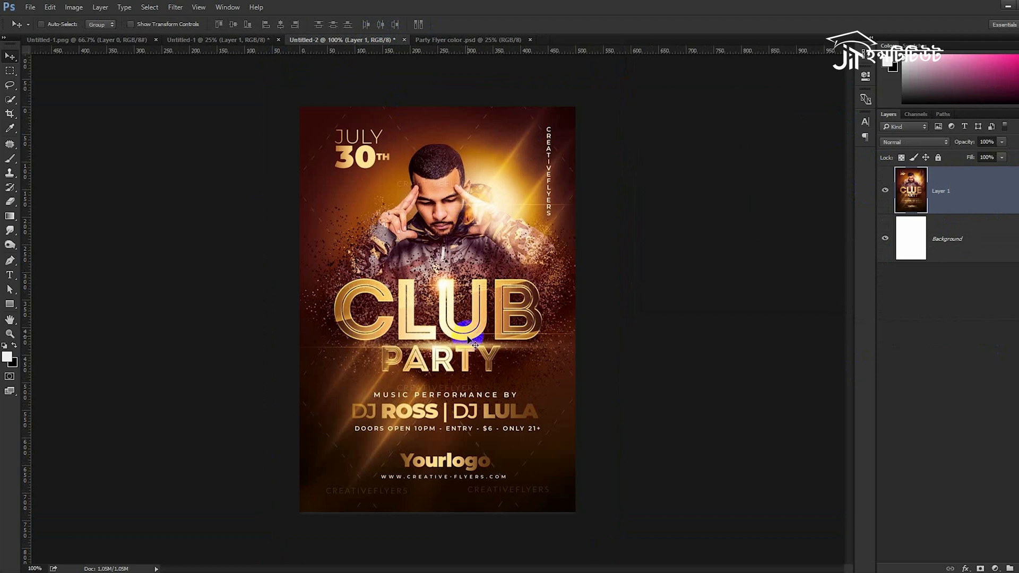
pyautogui.click(234, 40)
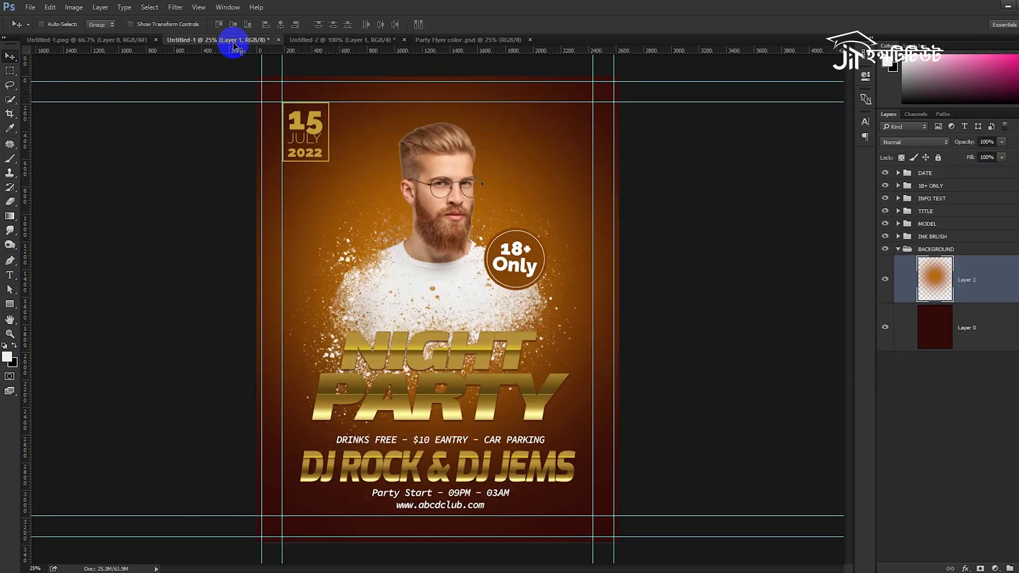
# Switch to the browser and search Google Images for "sun light" in a new tab.
pyautogui.hotkey('alt', 'Tab')
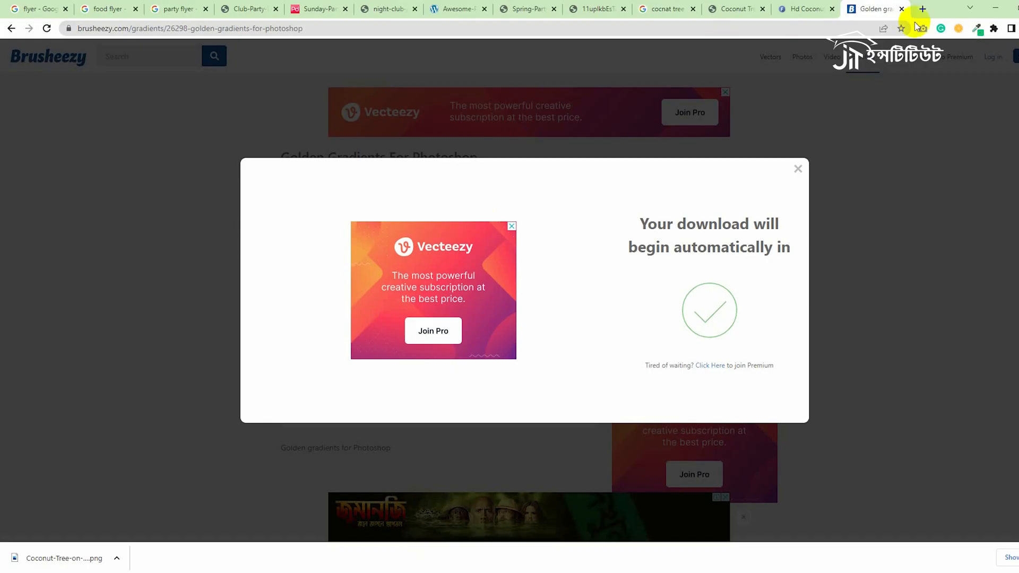
pyautogui.click(924, 10)
pyautogui.write('sun')
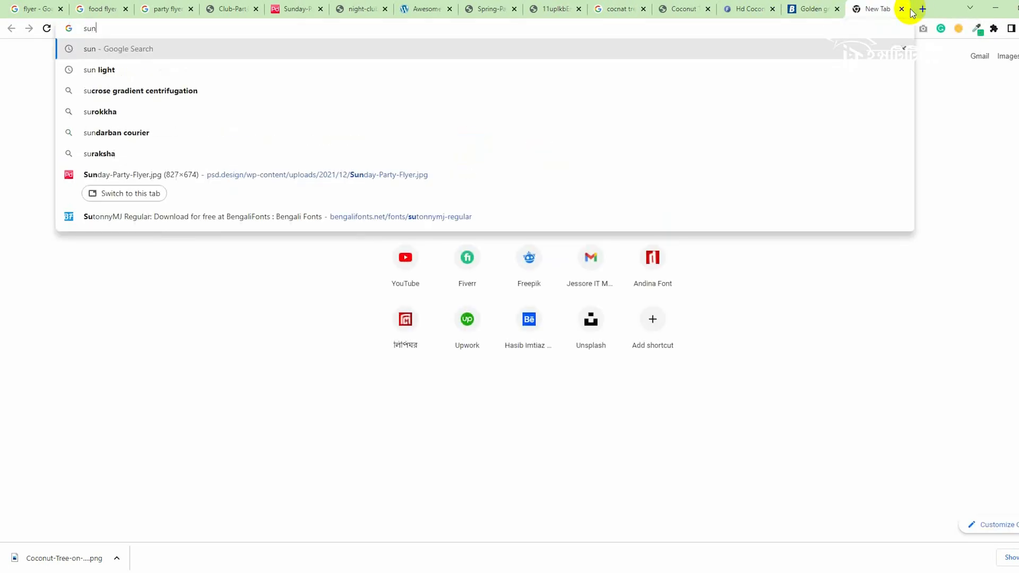
pyautogui.write(' light')
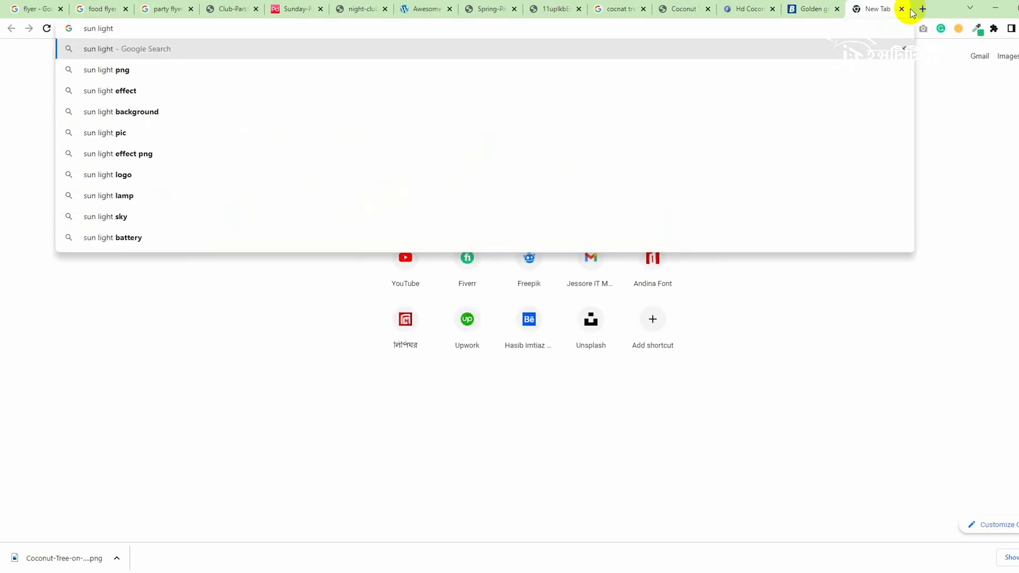
pyautogui.press('Return')
pyautogui.click(190, 106)
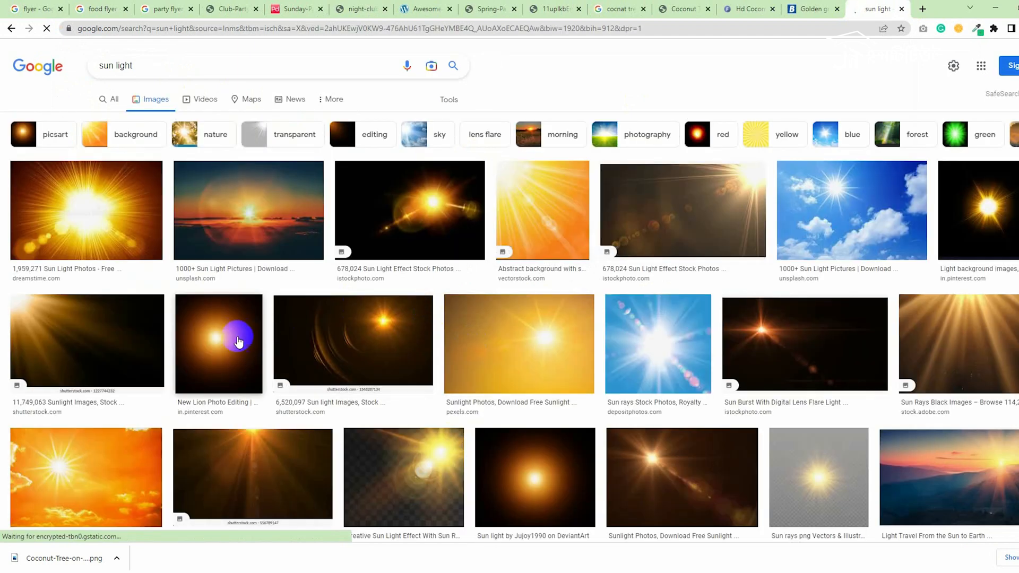
# Find the round orange sun glow on black from DeviantArt in the image results and copy the full preview.
pyautogui.scroll(-3, 457, 372)
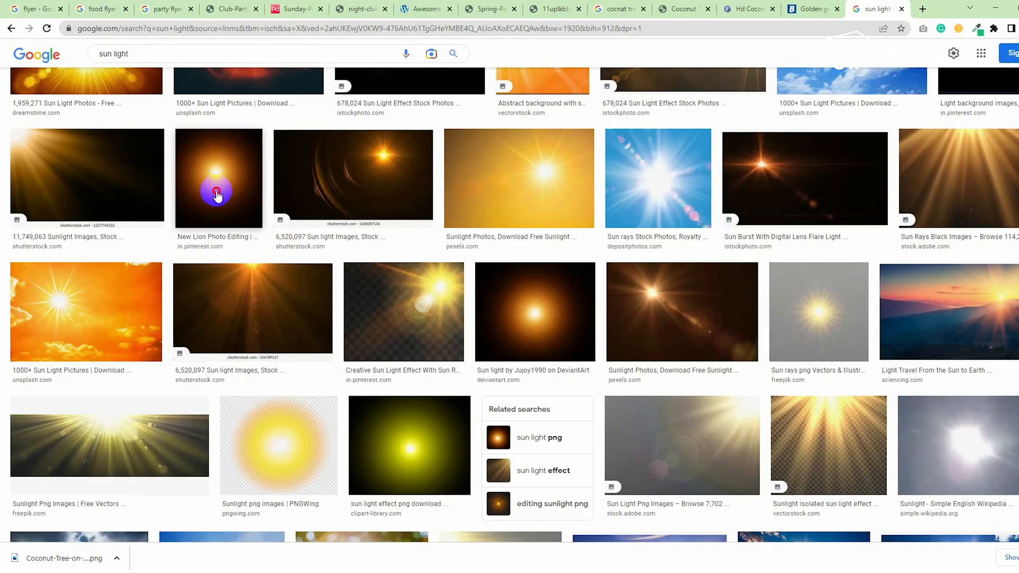
pyautogui.click(218, 196)
pyautogui.scroll(-4, 409, 269)
pyautogui.scroll(-4, 409, 269)
pyautogui.click(88, 90)
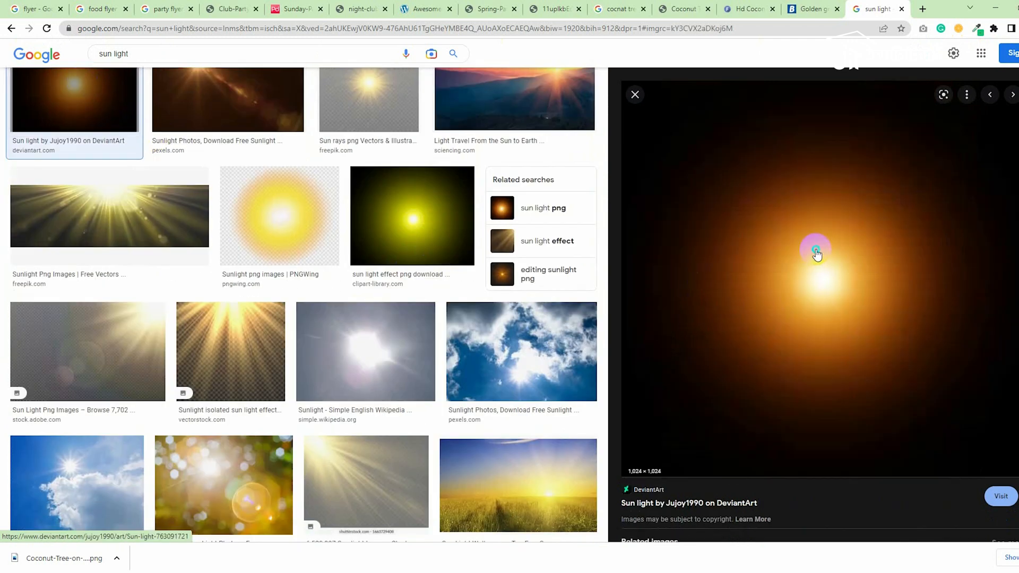
pyautogui.rightClick(818, 257)
pyautogui.click(846, 376)
# Return to the Photoshop flyer, collapse the BACKGROUND group and paste the sun glow image directly above it.
pyautogui.click(993, 9)
pyautogui.click(876, 309)
pyautogui.click(899, 250)
pyautogui.click(910, 253)
pyautogui.hotkey('ctrl', 'v')
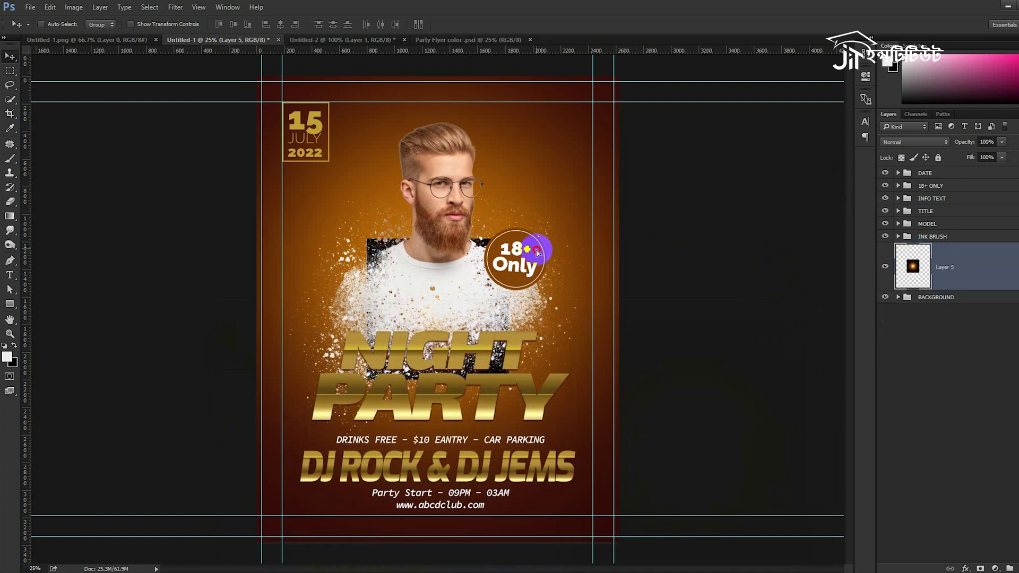
# Use Free Transform to stretch and rotate the glow into a long diagonal streak running from the flyer's lower-left edge to its upper-right corner.
pyautogui.hotkey('ctrl', 't')
pyautogui.moveTo(521, 107)
pyautogui.mouseDown()
pyautogui.moveTo(523, 170)
pyautogui.moveTo(803, 178)
pyautogui.mouseUp()
pyautogui.moveTo(731, 220)
pyautogui.mouseDown()
pyautogui.moveTo(763, 166)
pyautogui.moveTo(746, 58)
pyautogui.mouseUp()
pyautogui.moveTo(567, 118); pyautogui.dragTo(527, 196)
pyautogui.moveTo(473, 259)
pyautogui.mouseDown()
pyautogui.moveTo(493, 273)
pyautogui.moveTo(467, 262)
pyautogui.moveTo(457, 282)
pyautogui.mouseUp()
pyautogui.press('Return')
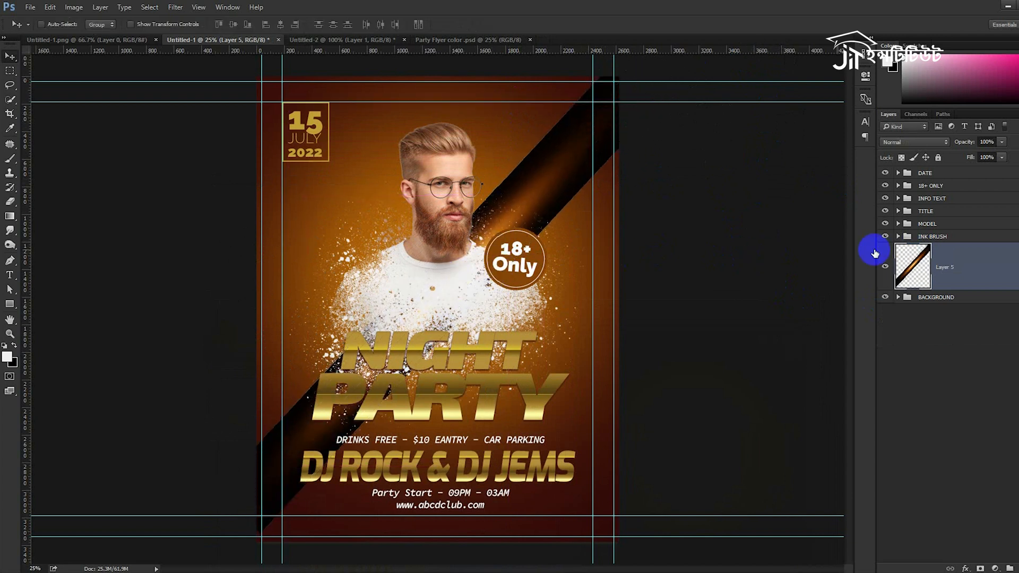
# Set the streak's blend mode to Screen and duplicate it three times as offset parallel beams behind the model.
pyautogui.click(915, 141)
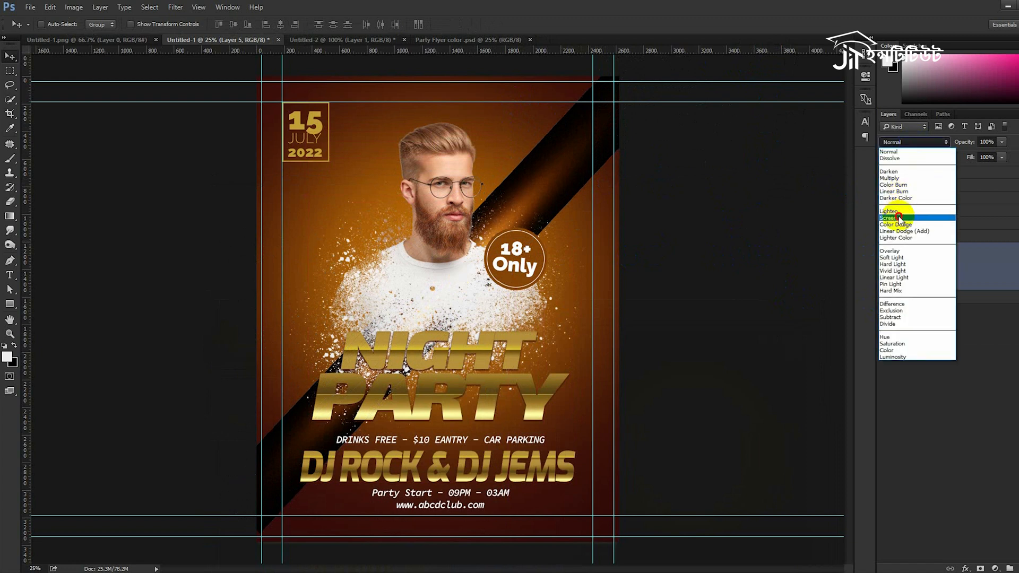
pyautogui.click(902, 217)
pyautogui.moveTo(547, 205)
pyautogui.mouseDown()
pyautogui.moveTo(546, 165)
pyautogui.moveTo(510, 195)
pyautogui.moveTo(533, 187)
pyautogui.moveTo(526, 200)
pyautogui.mouseUp()
pyautogui.moveTo(479, 252)
pyautogui.keyDown('alt'); pyautogui.mouseDown()
pyautogui.moveTo(538, 252)
pyautogui.moveTo(561, 221)
pyautogui.moveTo(547, 223)
pyautogui.mouseUp(); pyautogui.keyUp('alt')
pyautogui.moveTo(534, 240)
pyautogui.keyDown('alt'); pyautogui.mouseDown()
pyautogui.moveTo(433, 291)
pyautogui.moveTo(441, 288)
pyautogui.mouseUp(); pyautogui.keyUp('alt')
pyautogui.moveTo(460, 243)
pyautogui.keyDown('alt'); pyautogui.mouseDown()
pyautogui.moveTo(483, 230)
pyautogui.moveTo(470, 203)
pyautogui.moveTo(483, 212)
pyautogui.mouseUp(); pyautogui.keyUp('alt')
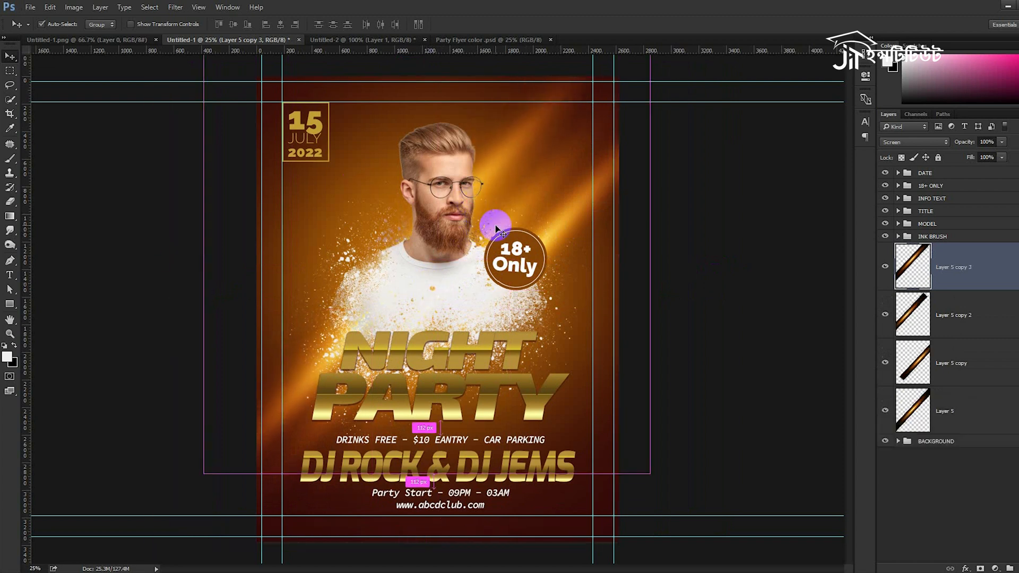
# Scale the newest streak copy down, position it behind the model and add another small copy lower on the flyer.
pyautogui.hotkey('ctrl', 't')
pyautogui.moveTo(653, 471)
pyautogui.keyDown('shift'); pyautogui.mouseDown()
pyautogui.moveTo(586, 351)
pyautogui.moveTo(594, 368)
pyautogui.mouseUp(); pyautogui.keyUp('shift')
pyautogui.moveTo(513, 317); pyautogui.dragTo(537, 299)
pyautogui.moveTo(497, 254); pyautogui.dragTo(478, 284)
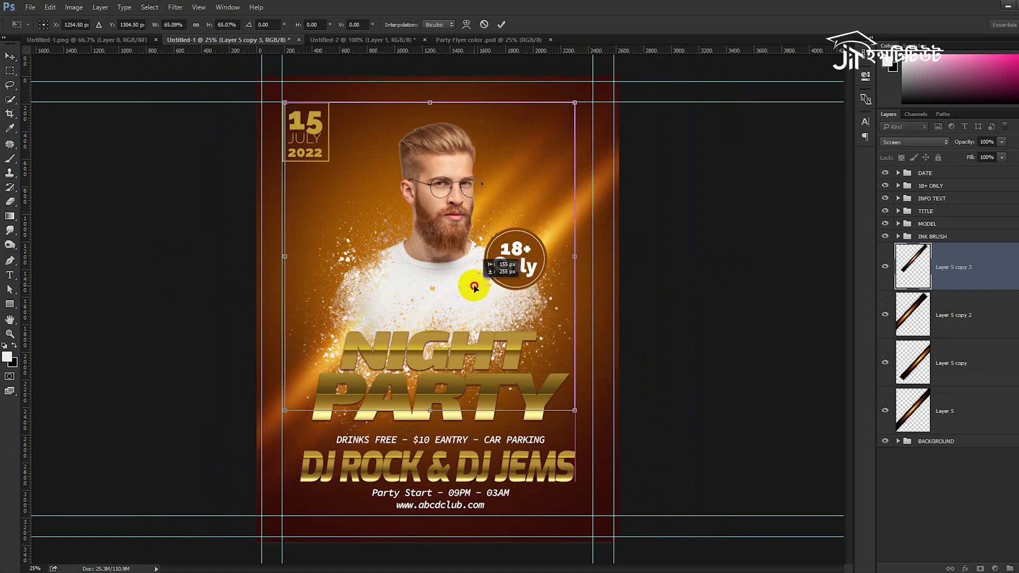
pyautogui.moveTo(570, 409)
pyautogui.mouseDown()
pyautogui.moveTo(530, 341)
pyautogui.moveTo(530, 369)
pyautogui.moveTo(515, 322)
pyautogui.mouseUp()
pyautogui.press('Return')
# Group the five light streak layers and name the group LOGHT.
pyautogui.keyDown('shift'); pyautogui.click(953, 451); pyautogui.keyUp('shift')
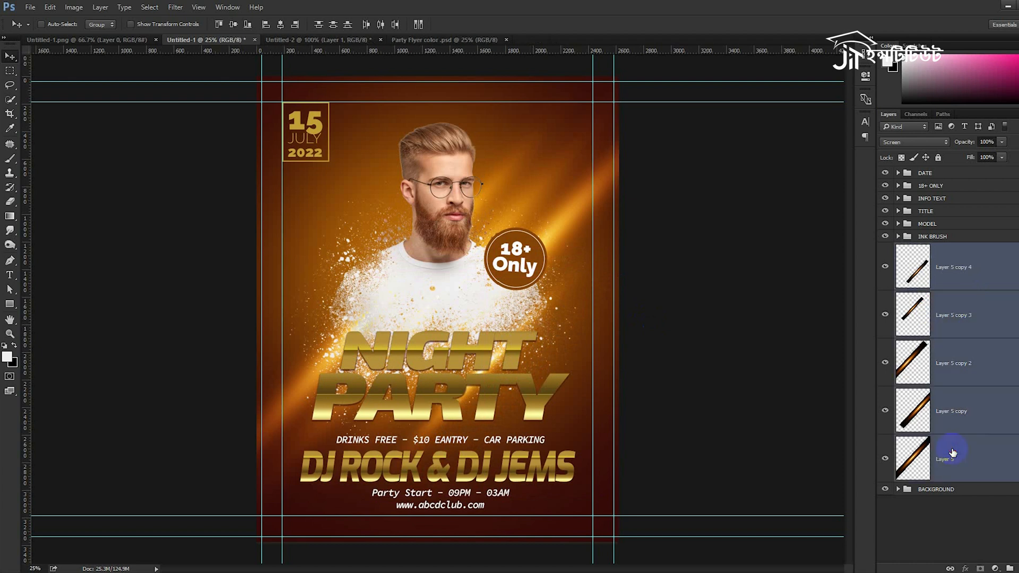
pyautogui.hotkey('ctrl', 'g')
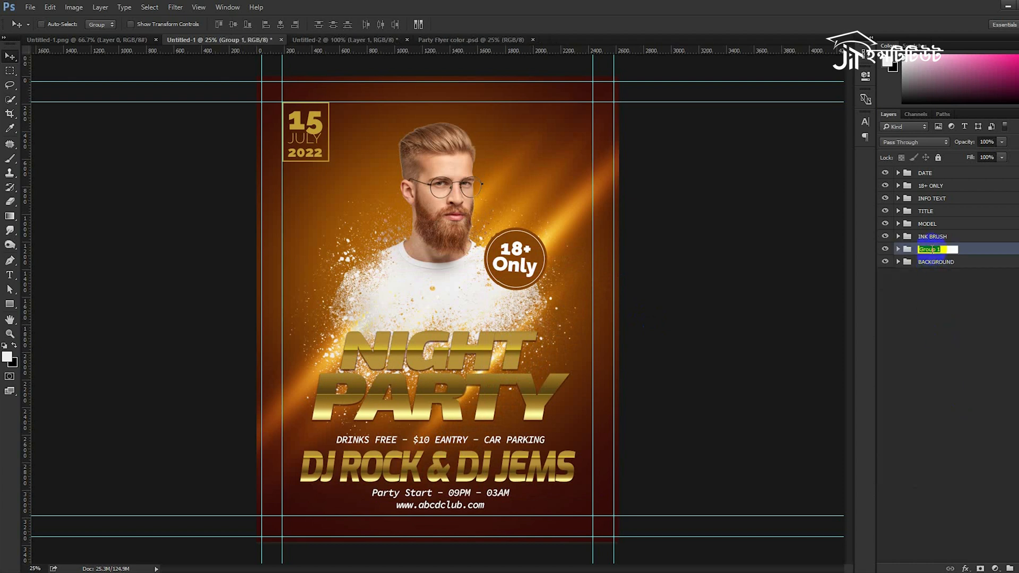
pyautogui.press('Return')
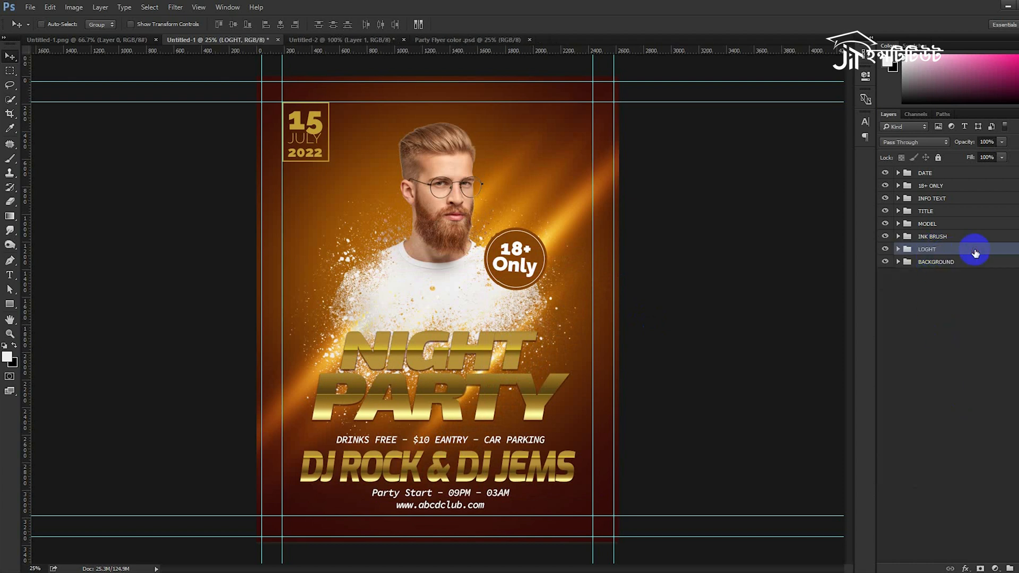
# Paste the sun glow again, move its layer above the DATE group and set its blend mode to Screen.
pyautogui.hotkey('ctrl', 'v')
pyautogui.moveTo(917, 266); pyautogui.dragTo(927, 168)
pyautogui.moveTo(590, 271); pyautogui.dragTo(562, 216)
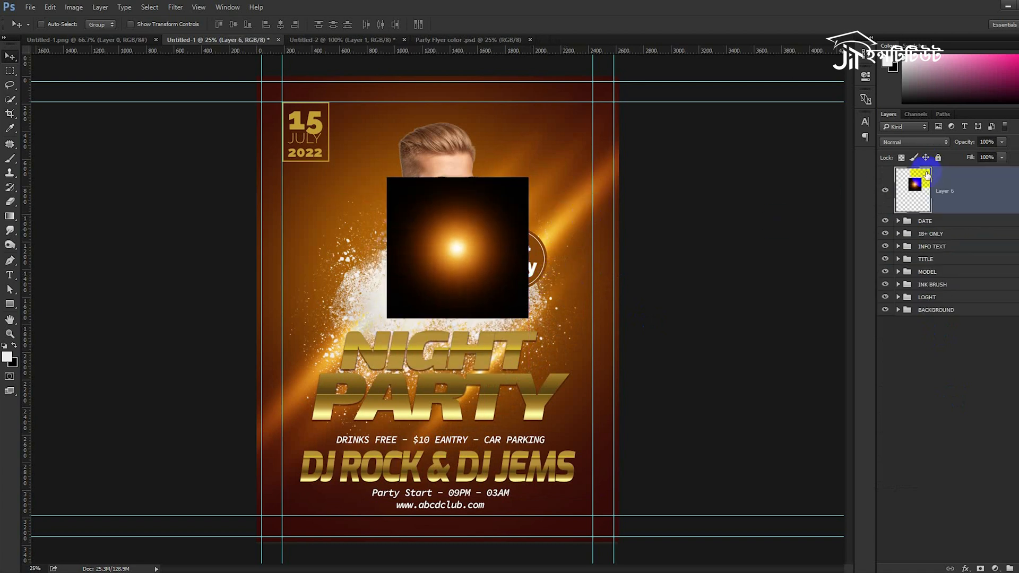
pyautogui.click(917, 142)
pyautogui.click(896, 218)
# Place the glow on the model's shoulder opposite the 18+ badge and scale it to about 182%.
pyautogui.moveTo(564, 284); pyautogui.dragTo(477, 295)
pyautogui.hotkey('ctrl', 't')
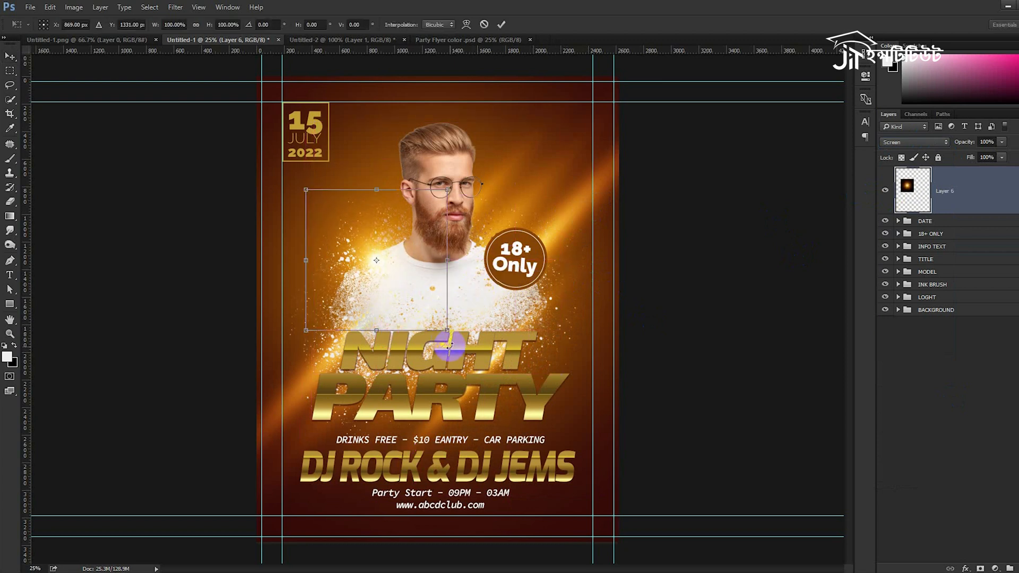
pyautogui.moveTo(448, 337); pyautogui.dragTo(503, 389)
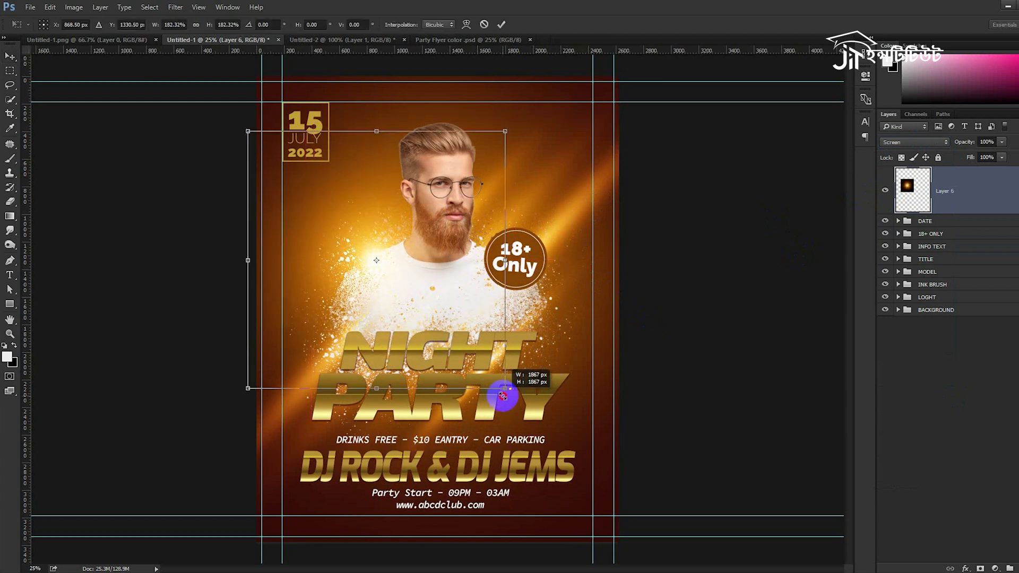
pyautogui.doubleClick(470, 350)
# Duplicate the glow, scale the copy down beside the 18+ badge and place another copy between NIGHT and PARTY.
pyautogui.moveTo(416, 262); pyautogui.dragTo(574, 291)
pyautogui.hotkey('ctrl', 't')
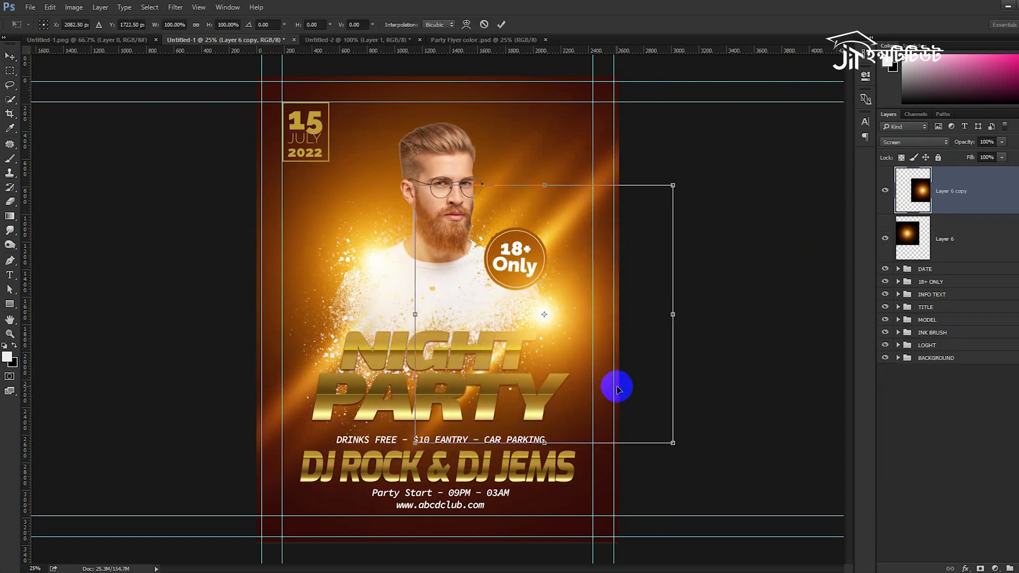
pyautogui.moveTo(672, 443); pyautogui.dragTo(615, 375)
pyautogui.moveTo(583, 341); pyautogui.dragTo(500, 374)
pyautogui.press('Return')
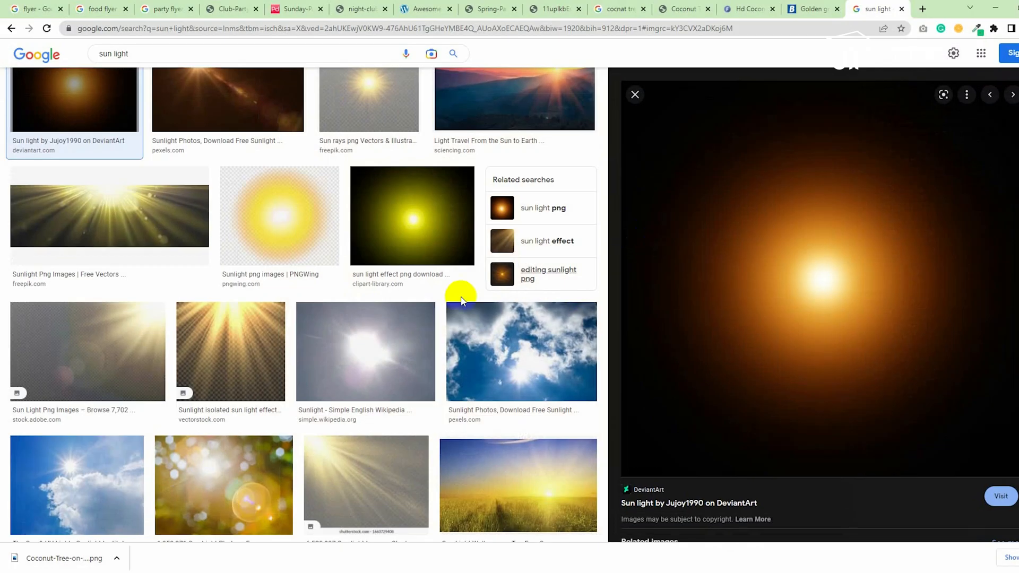
# Switch to the browser and search Google Images for "optical flare light".
pyautogui.scroll(5, 393, 267)
pyautogui.scroll(5, 393, 267)
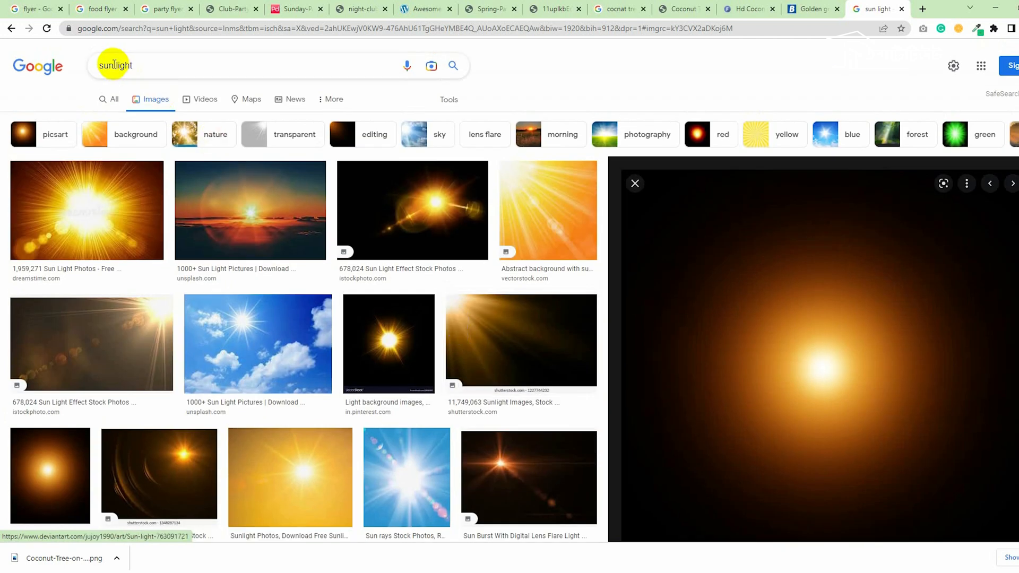
pyautogui.moveTo(113, 65); pyautogui.dragTo(87, 64)
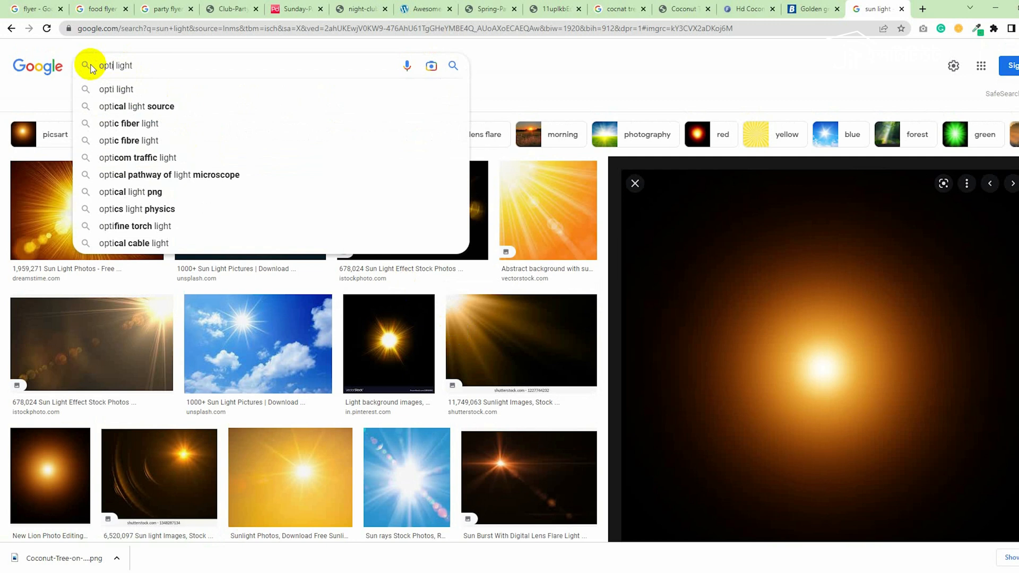
pyautogui.write('fl')
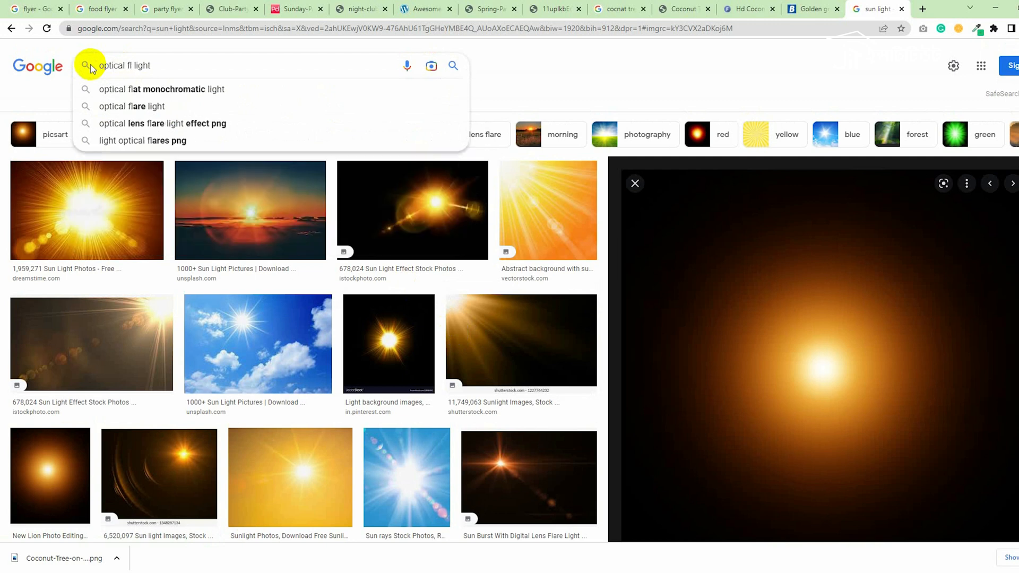
pyautogui.write('ay')
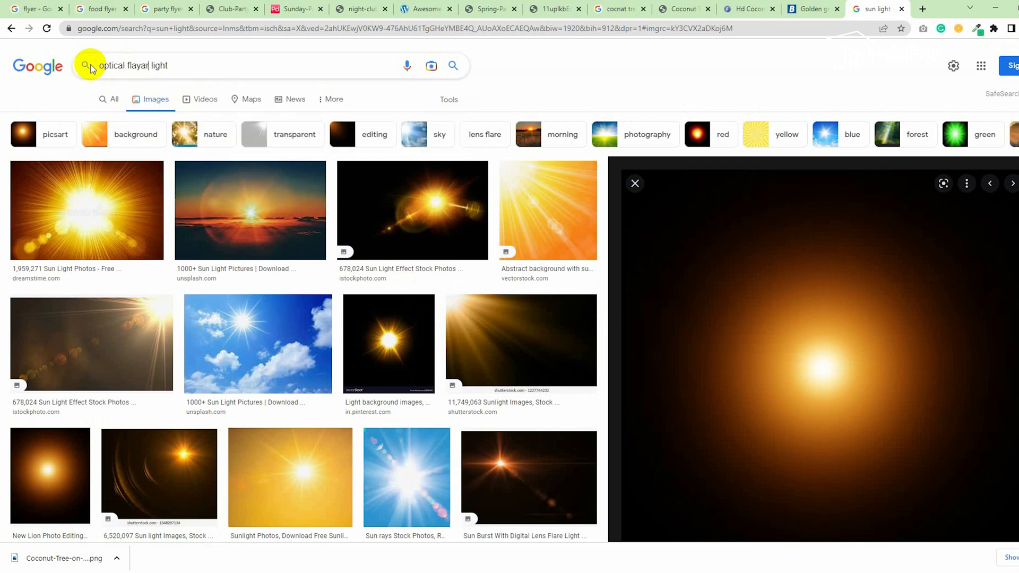
pyautogui.write('ar')
pyautogui.press('Return')
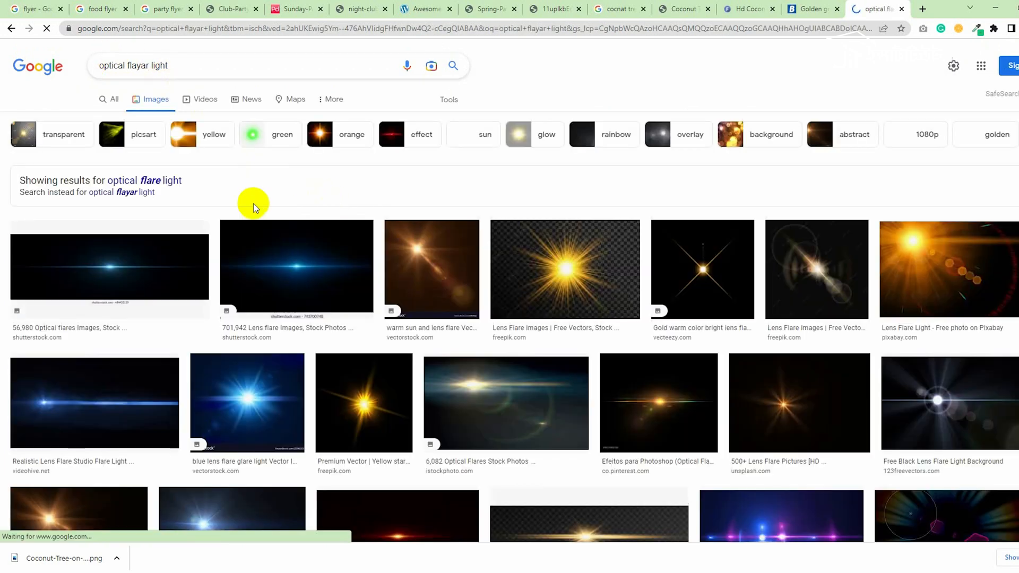
pyautogui.click(165, 177)
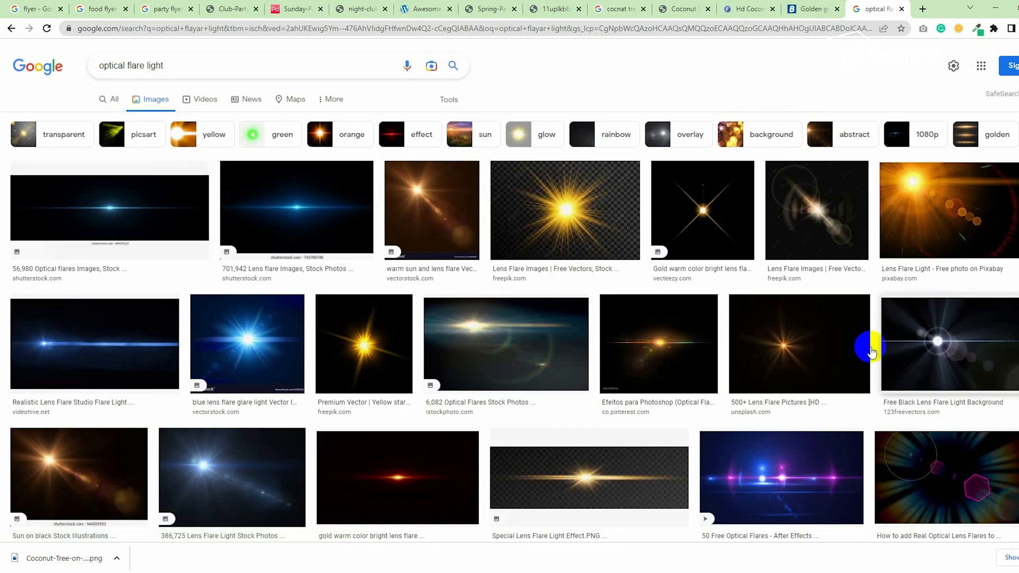
# Copy the "Efeitos para Photoshop (Optical Flares)" image from the results and paste it into the Photoshop flyer.
pyautogui.click(677, 350)
pyautogui.rightClick(805, 273)
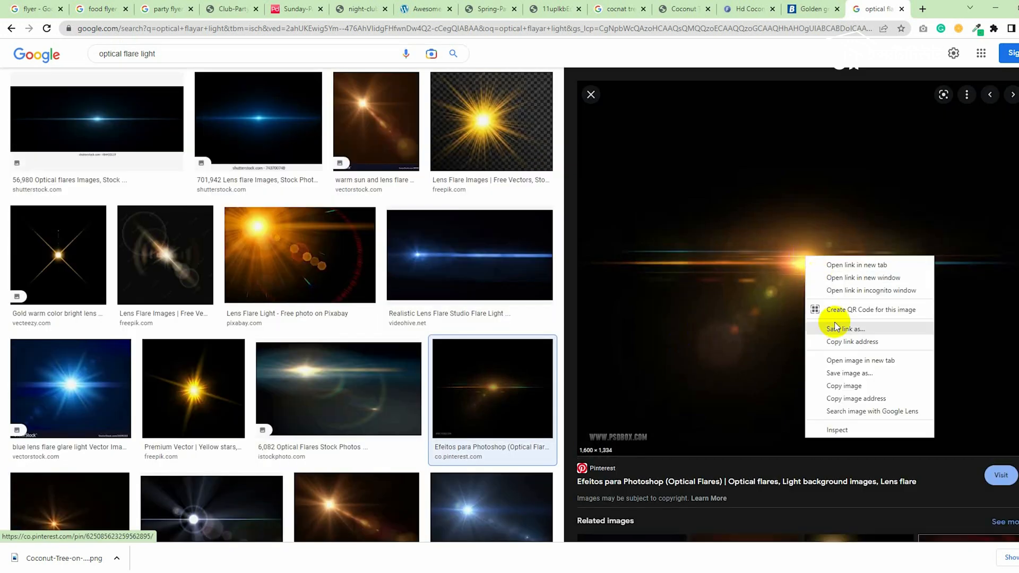
pyautogui.click(835, 387)
pyautogui.click(995, 8)
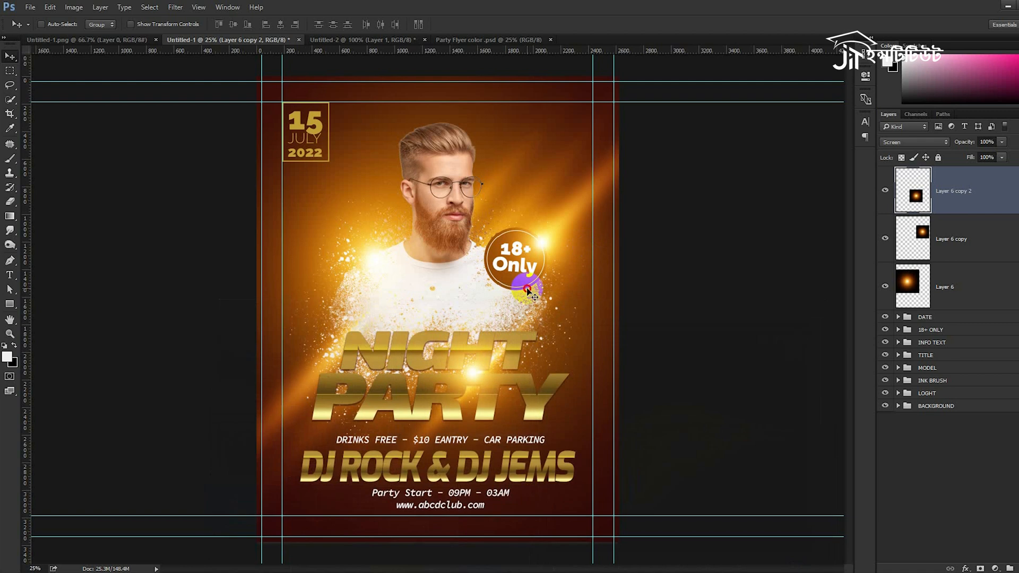
pyautogui.hotkey('ctrl', 'v')
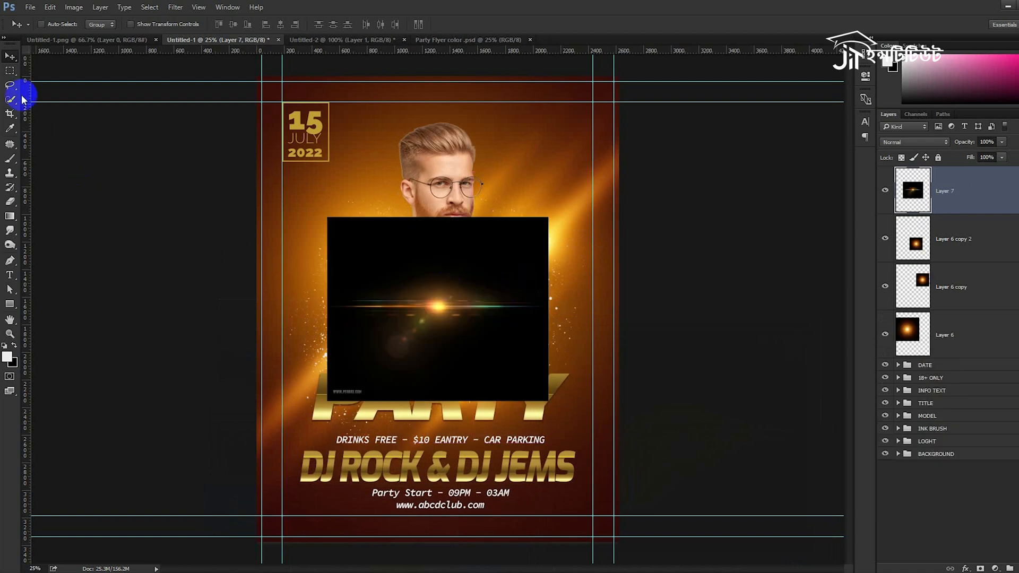
# Delete the watermark corner of the pasted flare image and set the layer's blend mode to Screen.
pyautogui.click(10, 70)
pyautogui.moveTo(324, 383); pyautogui.dragTo(371, 405)
pyautogui.click(10, 56)
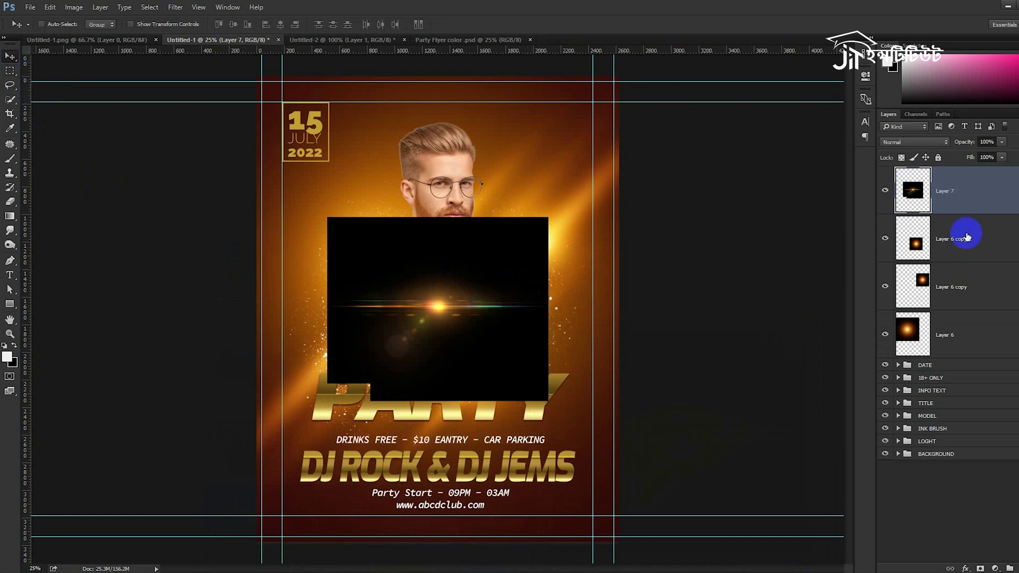
pyautogui.click(926, 142)
pyautogui.click(891, 218)
# Scale the optical flare to about 204% and center it on the glow between NIGHT and PARTY.
pyautogui.moveTo(539, 292); pyautogui.dragTo(511, 229)
pyautogui.hotkey('ctrl', 't')
pyautogui.moveTo(588, 332); pyautogui.dragTo(728, 393)
pyautogui.moveTo(543, 253); pyautogui.dragTo(547, 378)
pyautogui.press('Return')
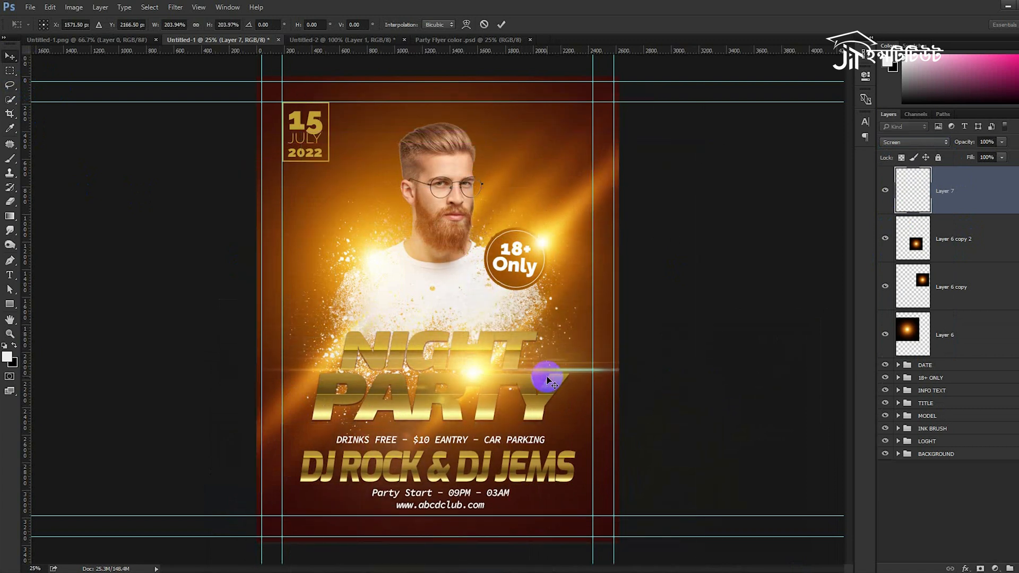
# Duplicate the flare onto the shoulder glow and the flyer's two right corners, and preview the design without guides.
pyautogui.moveTo(508, 375); pyautogui.dragTo(661, 79)
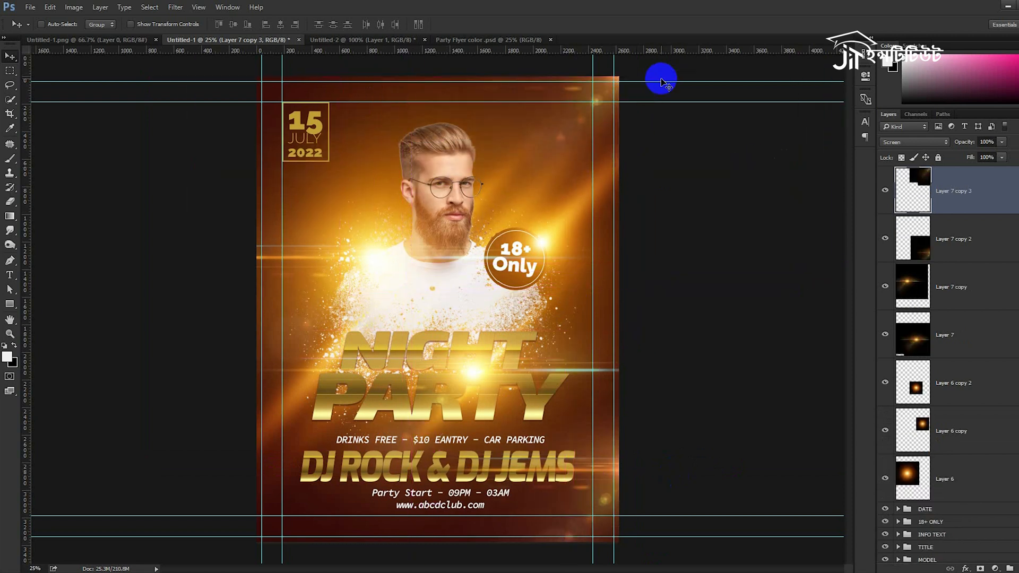
pyautogui.hotkey('ctrl', 'h')
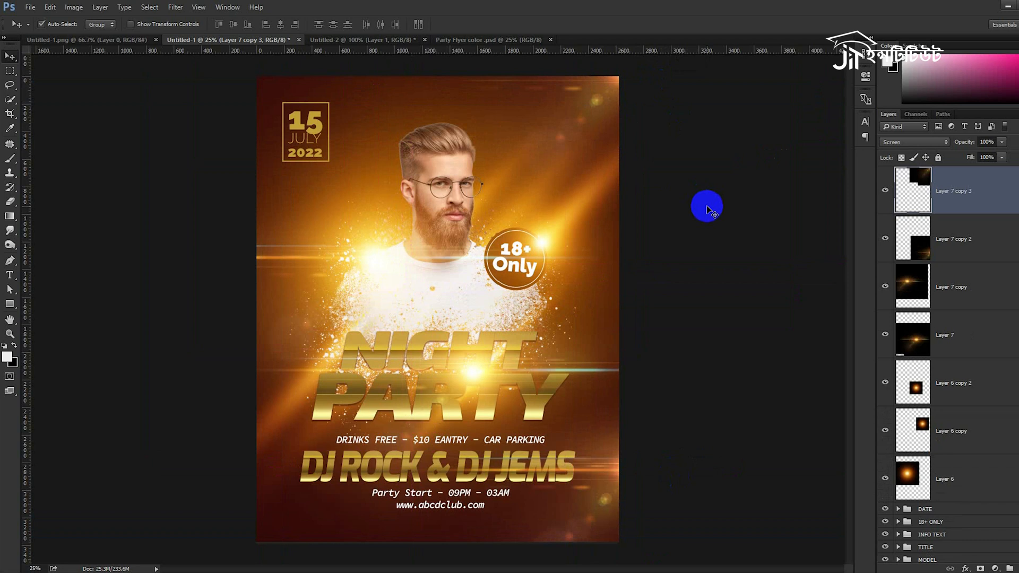
pyautogui.hotkey('ctrl', 'h')
# Group all the glow and flare layers above DATE and name the group LIGHT EFFECT.
pyautogui.scroll(-1, 974, 422)
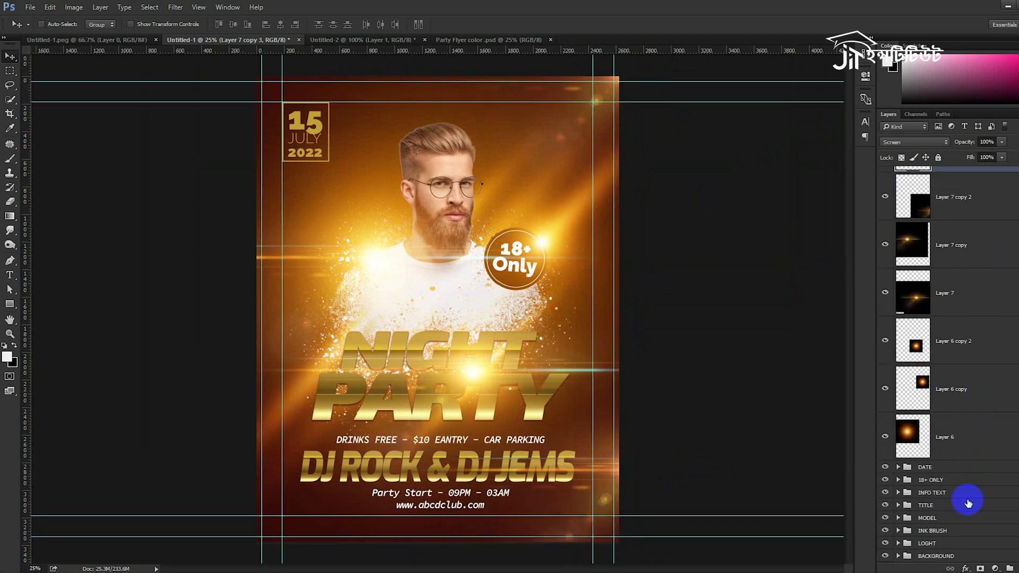
pyautogui.scroll(1, 954, 429)
pyautogui.keyDown('shift'); pyautogui.click(971, 460); pyautogui.keyUp('shift')
pyautogui.hotkey('ctrl', 'g')
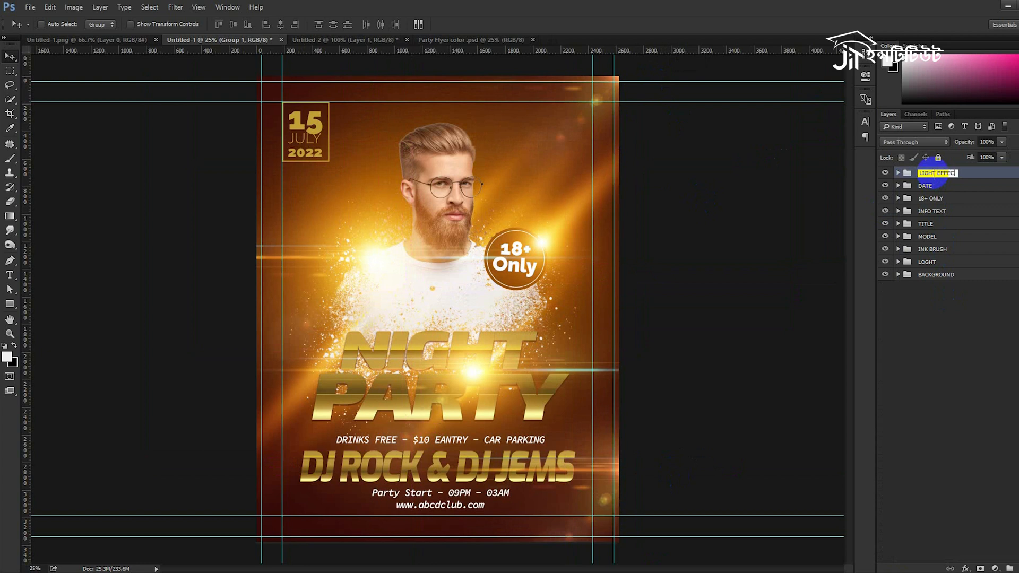
pyautogui.click(519, 206)
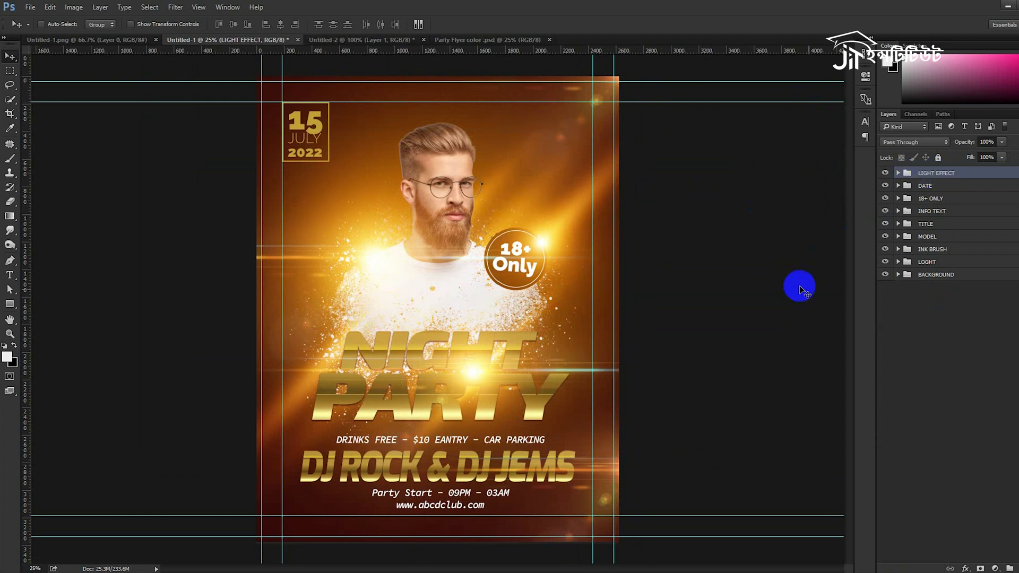
# Enlarge the MODEL group so the man fills more of the flyer, and reposition him behind the title.
pyautogui.click(933, 237)
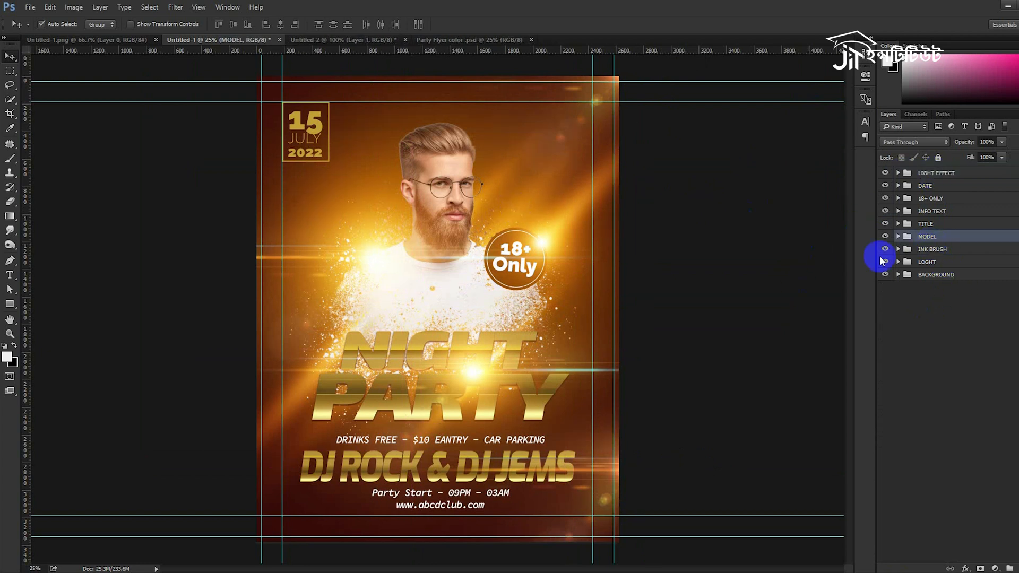
pyautogui.hotkey('ctrl', 't')
pyautogui.moveTo(566, 116); pyautogui.dragTo(591, 104)
pyautogui.moveTo(536, 139); pyautogui.dragTo(530, 155)
pyautogui.press('Return')
pyautogui.click(951, 173)
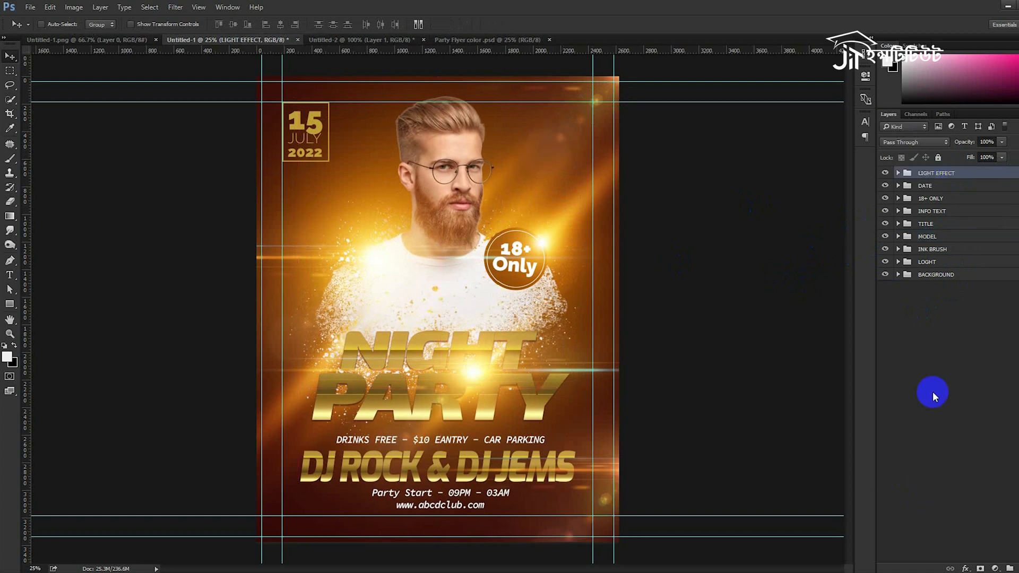
# Select the orange glow layer in the BACKGROUND group, and search Google Images in the browser for "old paper texture".
pyautogui.click(923, 278)
pyautogui.click(898, 274)
pyautogui.click(951, 305)
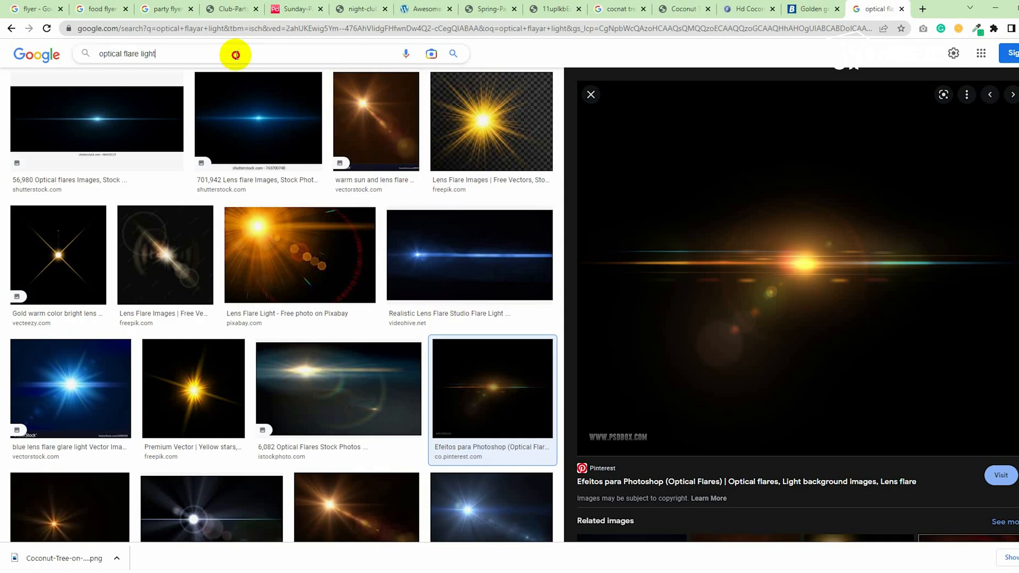
pyautogui.moveTo(236, 55); pyautogui.dragTo(1, 60)
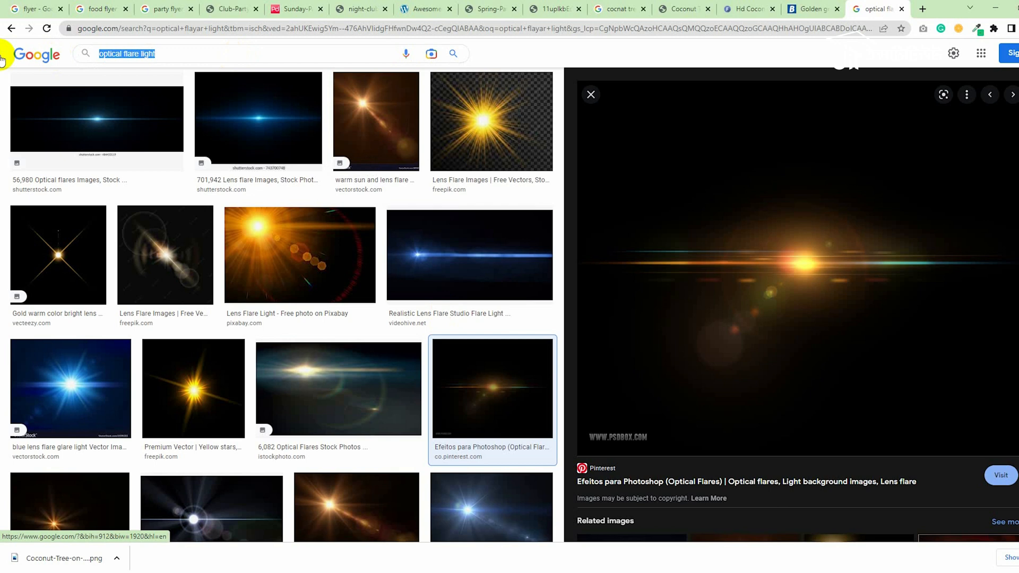
pyautogui.write('pap')
pyautogui.press('BackSpace')
pyautogui.press('BackSpace')
pyautogui.press('BackSpace')
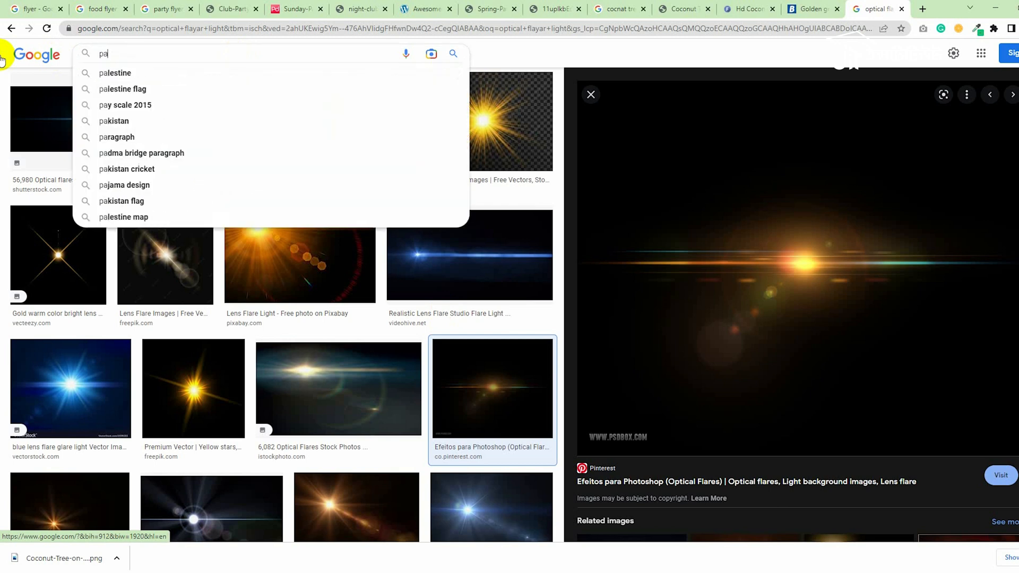
pyautogui.write('old ')
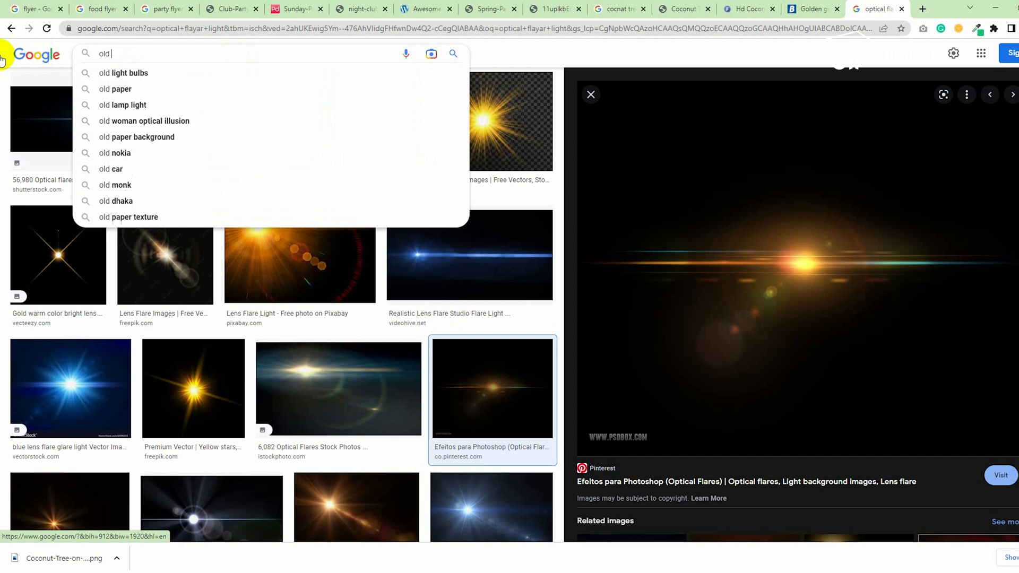
pyautogui.write('paper texture')
pyautogui.press('Return')
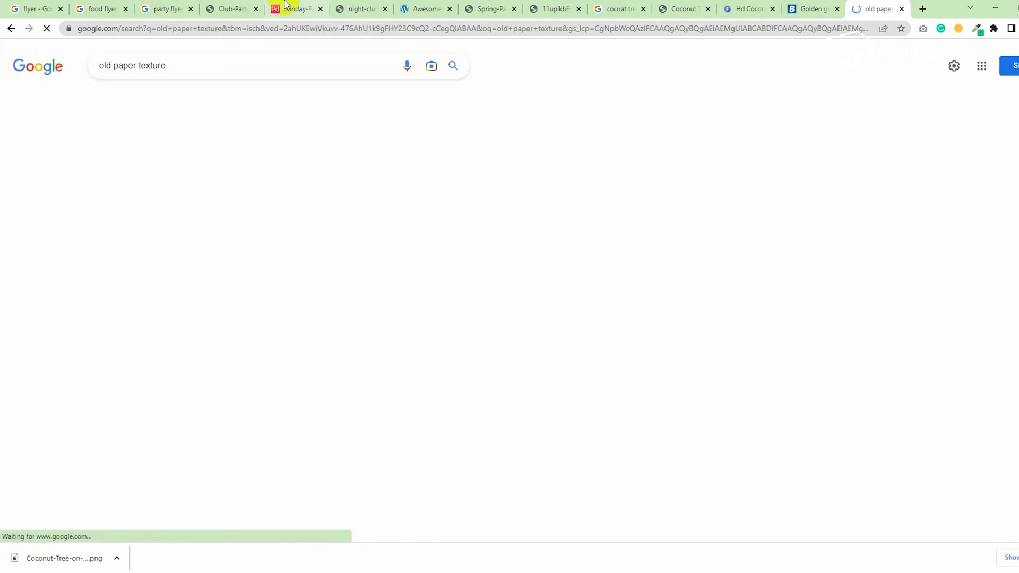
# Browse the old paper results and copy the golden-brown Pinterest texture with dark burnt edges.
pyautogui.scroll(-7, 606, 377)
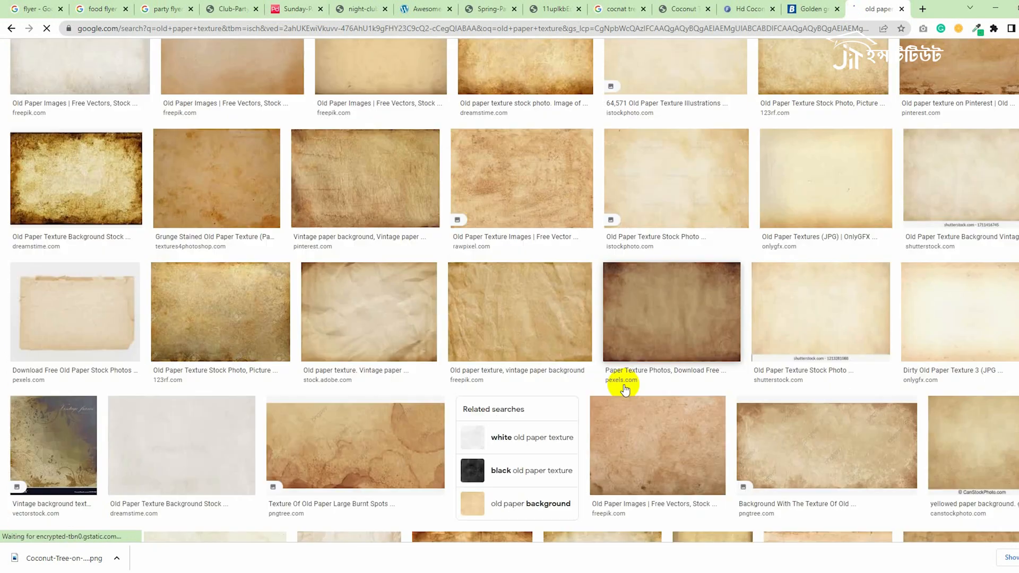
pyautogui.scroll(-4, 228, 303)
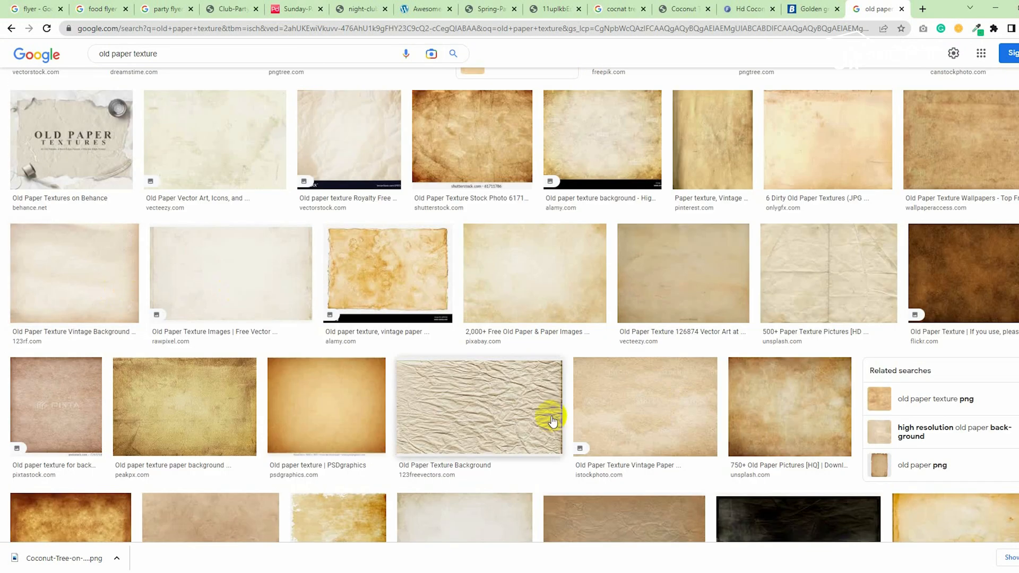
pyautogui.scroll(-6, 550, 425)
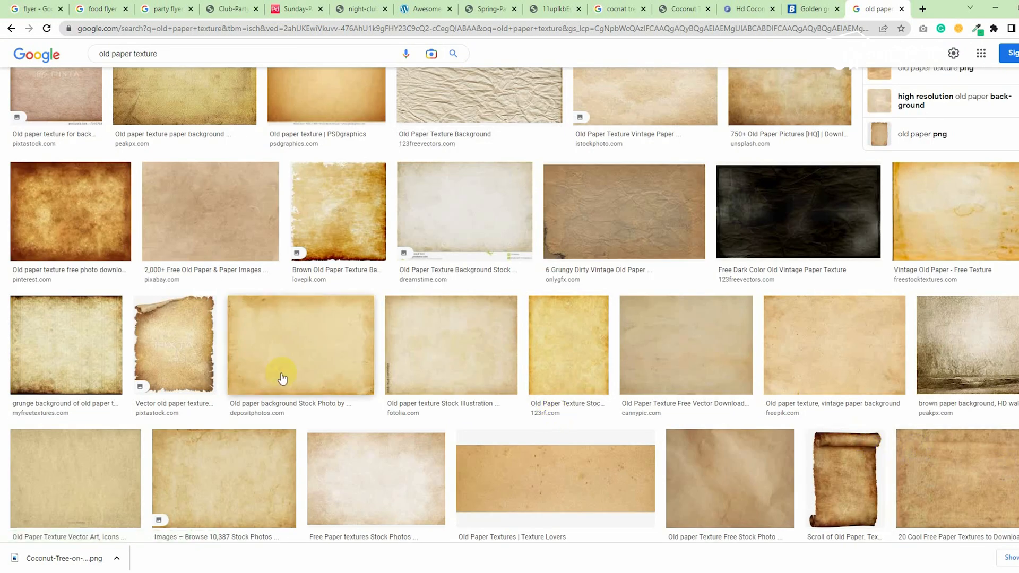
pyautogui.click(84, 200)
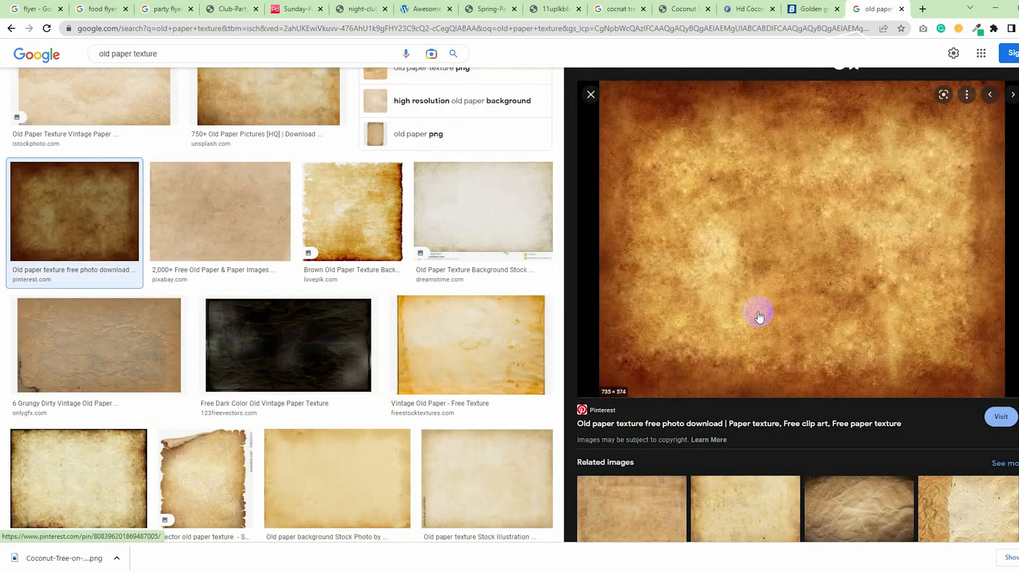
pyautogui.rightClick(762, 222)
pyautogui.click(799, 350)
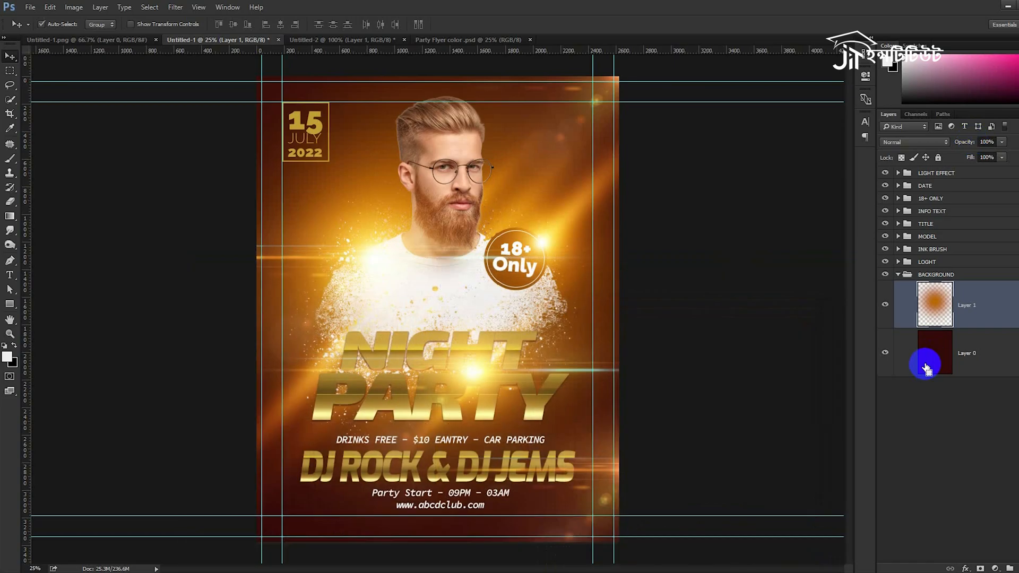
# Paste the paper texture above the glow layer in Photoshop, rotate and scale it to cover the flyer, and blend it with Soft Light.
pyautogui.hotkey('ctrl', 'v')
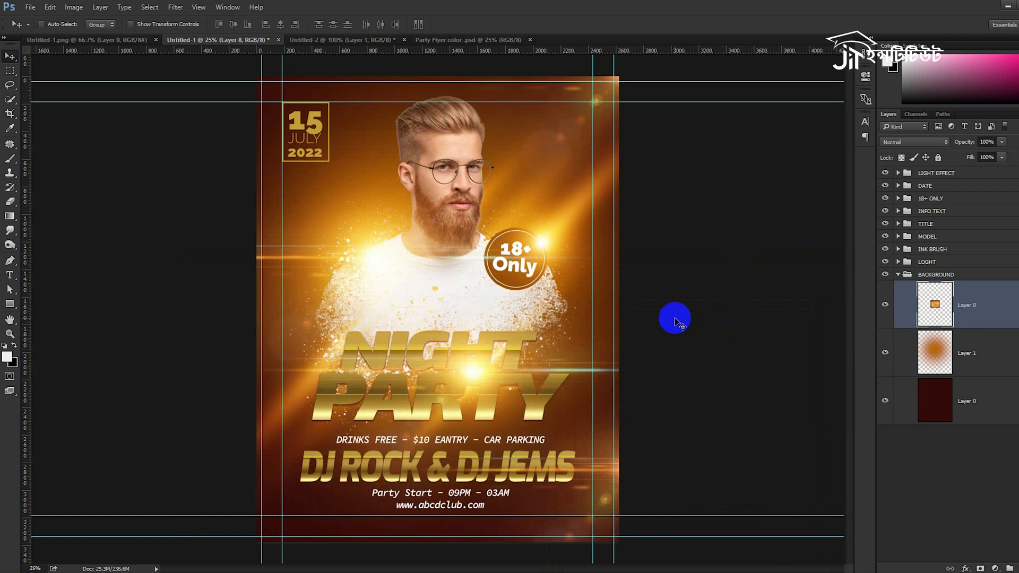
pyautogui.hotkey('ctrl', 't')
pyautogui.moveTo(567, 274); pyautogui.dragTo(469, 415)
pyautogui.moveTo(476, 365); pyautogui.dragTo(625, 540)
pyautogui.press('Return')
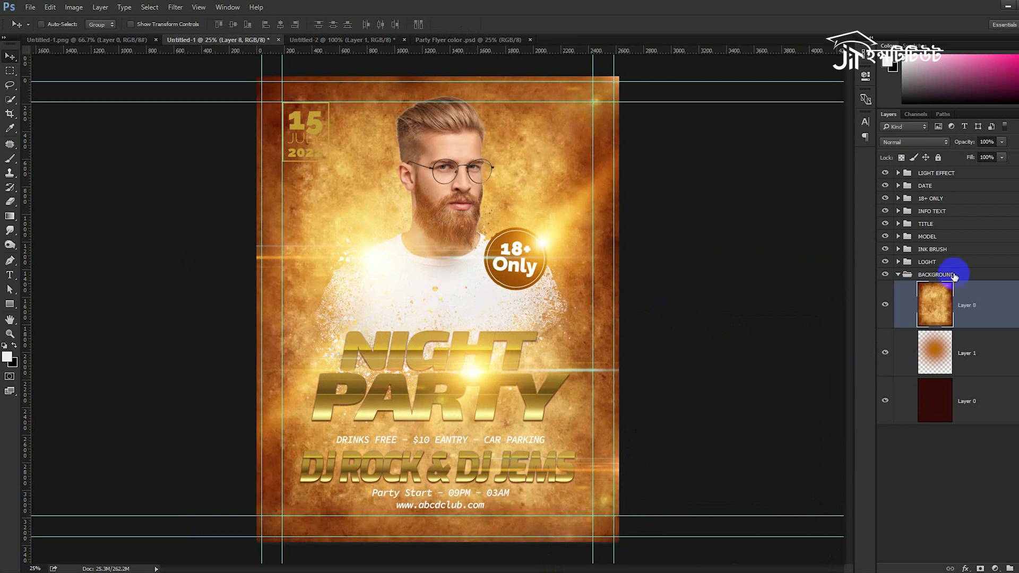
pyautogui.click(915, 142)
pyautogui.click(902, 258)
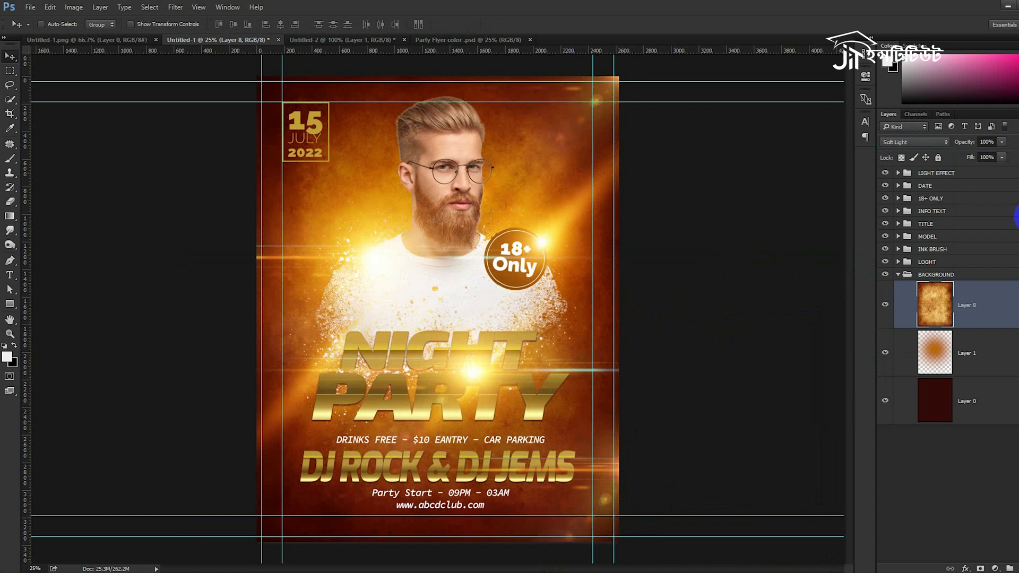
# Compare the background with and without the paper texture by temporarily hiding the other groups, and collapse the BACKGROUND group.
pyautogui.moveTo(895, 182); pyautogui.dragTo(890, 274)
pyautogui.click(885, 275)
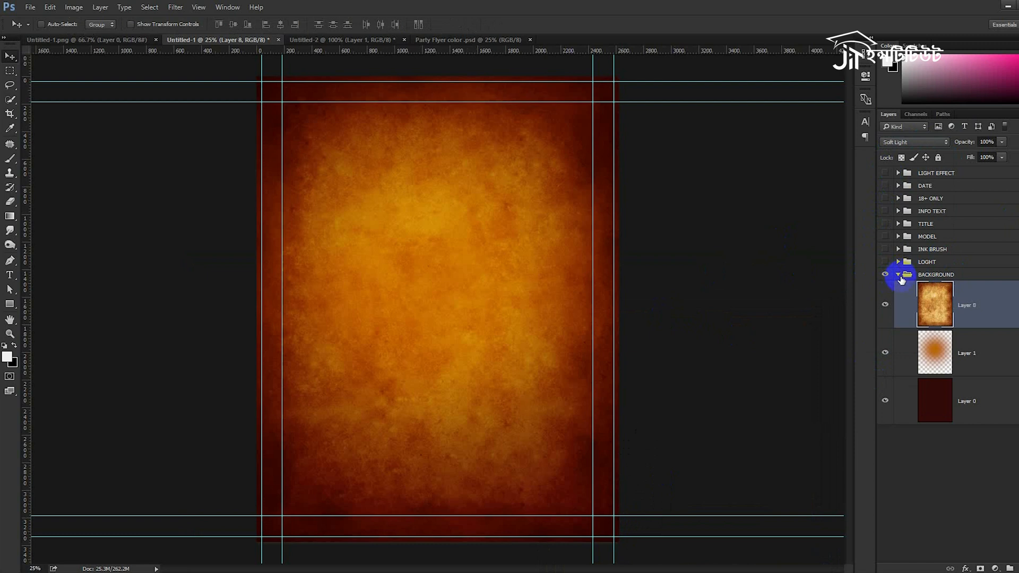
pyautogui.click(887, 302)
pyautogui.click(884, 305)
pyautogui.moveTo(883, 264); pyautogui.dragTo(878, 160)
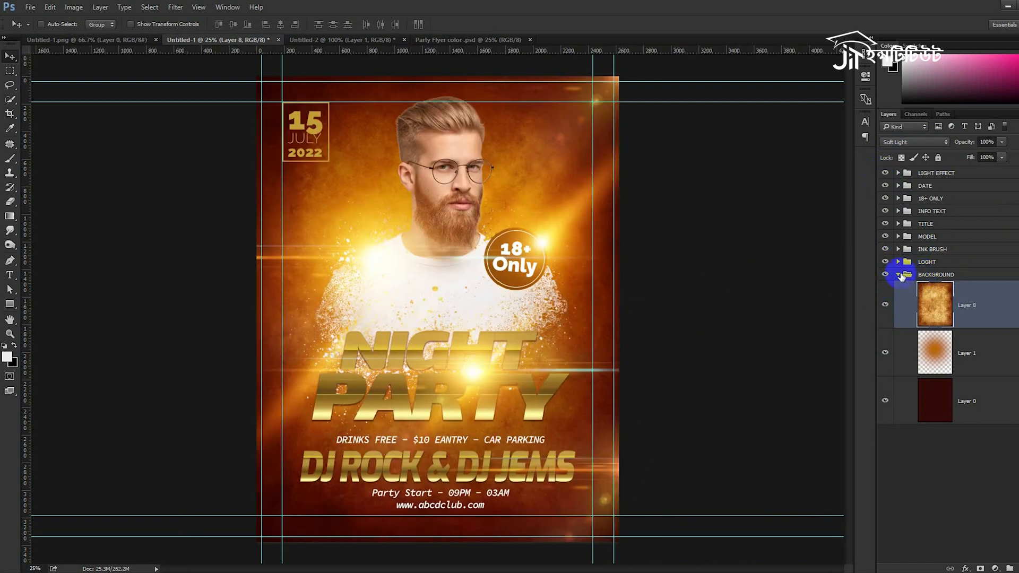
pyautogui.click(899, 275)
pyautogui.click(936, 176)
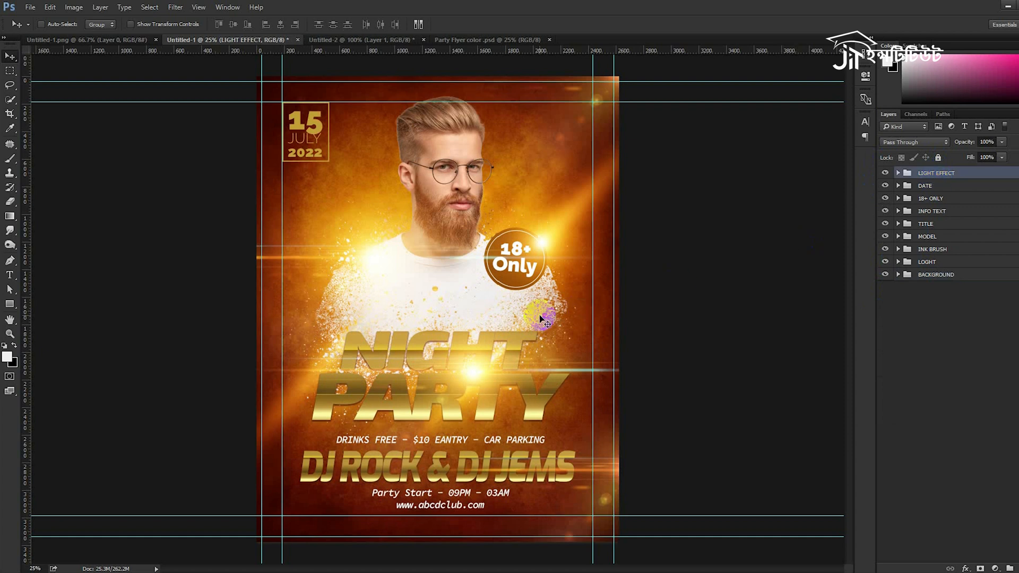
# Preview the whole flyer at a smaller zoom without guides, and restore the guides.
pyautogui.hotkey('ctrl', ';')
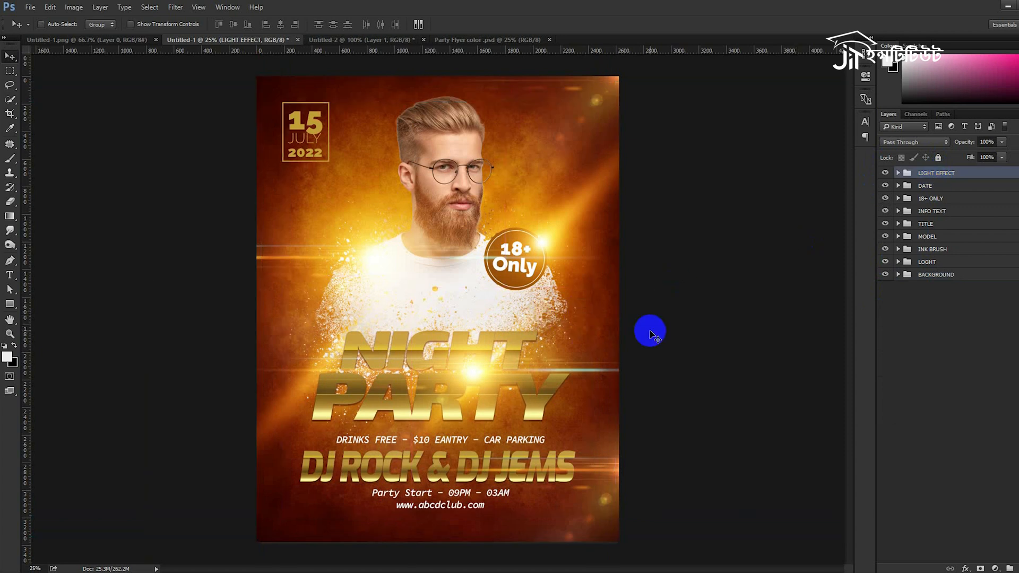
pyautogui.hotkey('ctrl', '-')
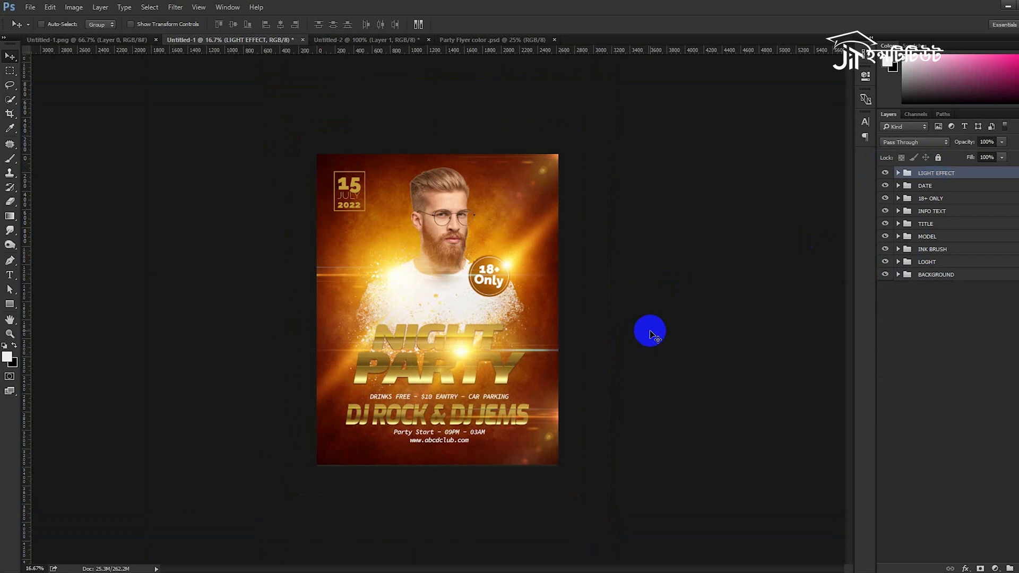
pyautogui.hotkey('ctrl', ';')
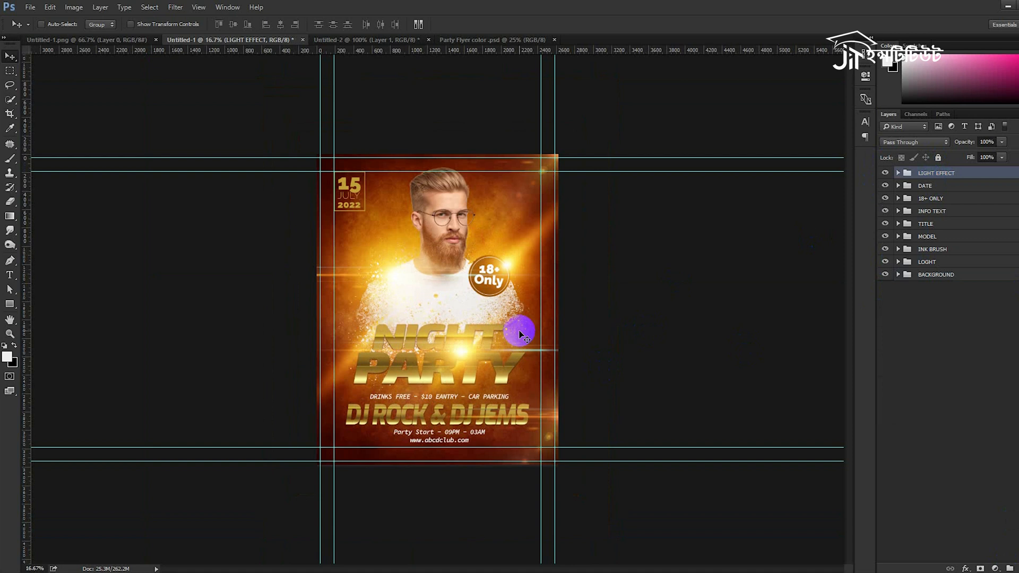
# Move the date inward toward the man's face and delete the rectangular frame around it.
pyautogui.hotkey('ctrl', '+')
pyautogui.hotkey('ctrl', '+')
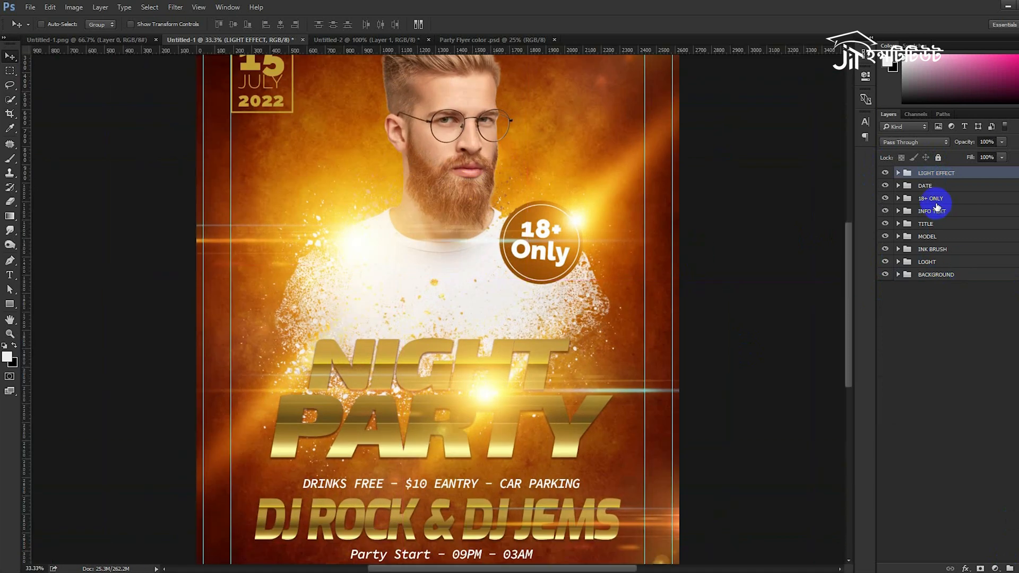
pyautogui.click(926, 183)
pyautogui.moveTo(393, 112); pyautogui.dragTo(443, 177)
pyautogui.click(904, 195)
pyautogui.click(898, 187)
pyautogui.click(966, 272)
pyautogui.click(946, 226)
pyautogui.press('Delete')
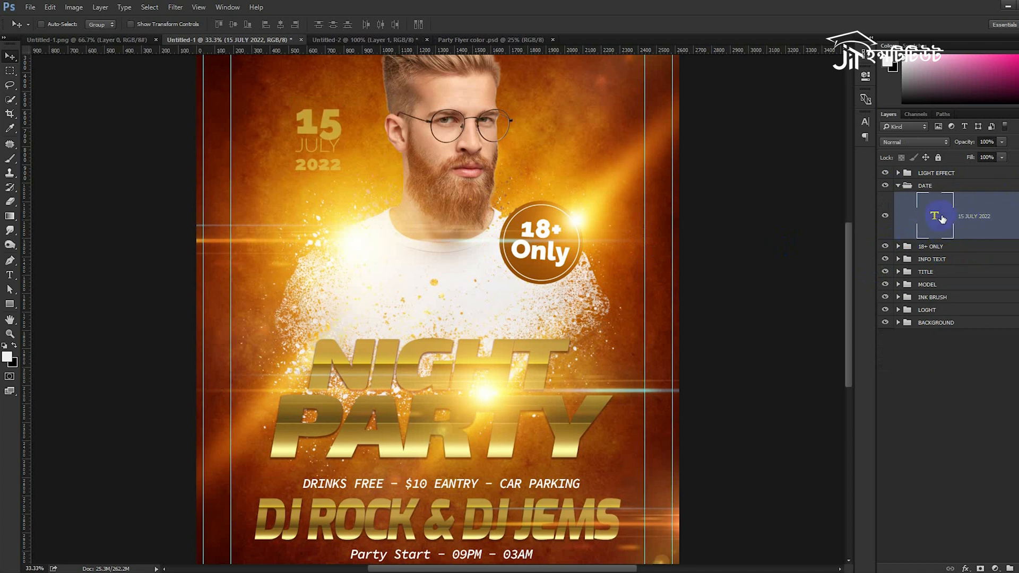
# Change the DATE group's Color Overlay to dark brown-red #501102 sampled from the flyer's background.
pyautogui.click(1015, 186)
pyautogui.click(695, 197)
pyautogui.click(888, 86)
pyautogui.click(545, 345)
pyautogui.click(481, 387)
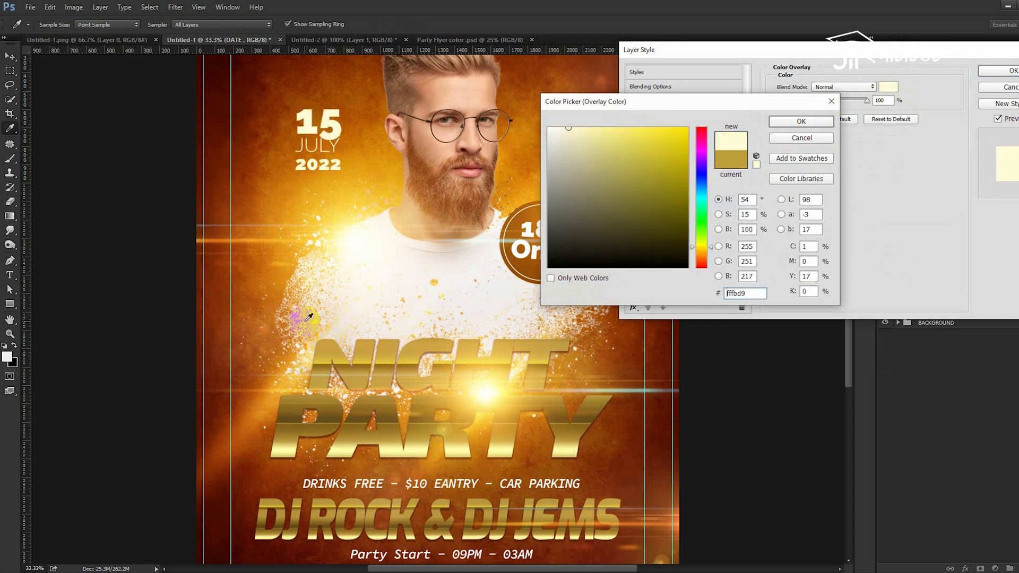
pyautogui.click(230, 496)
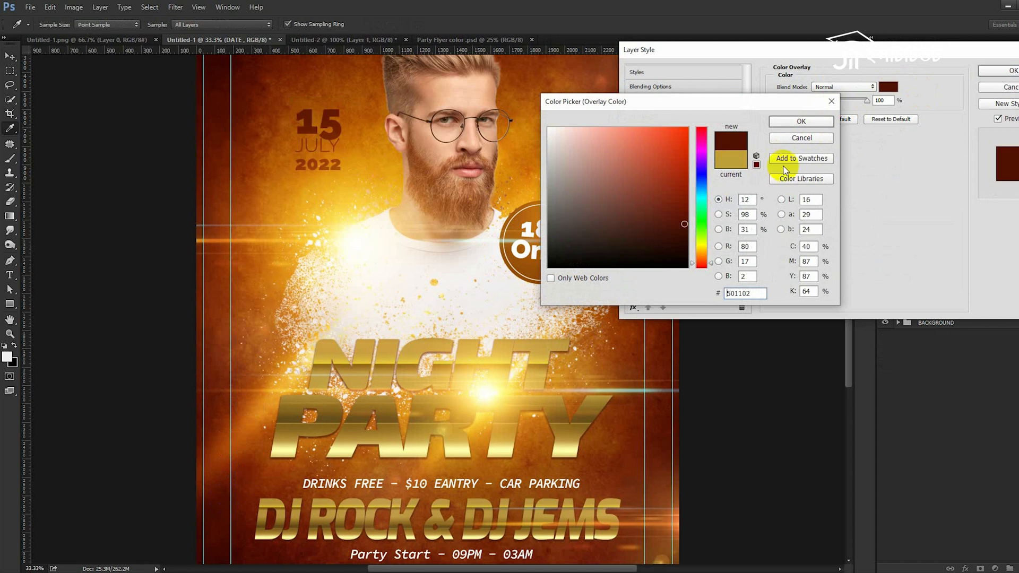
pyautogui.click(802, 122)
pyautogui.click(1006, 71)
pyautogui.click(10, 307)
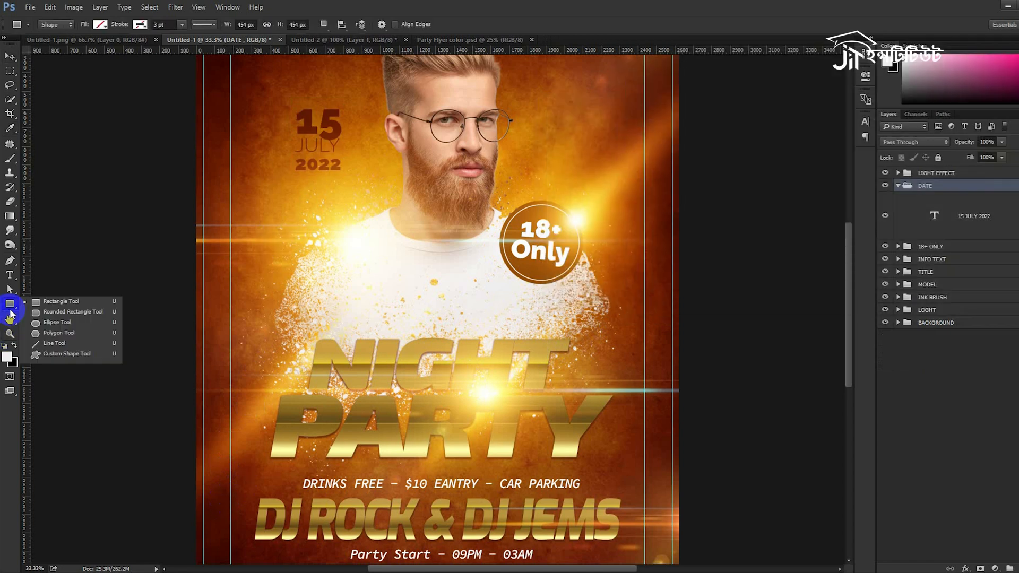
pyautogui.click(47, 317)
pyautogui.moveTo(285, 102); pyautogui.dragTo(362, 180)
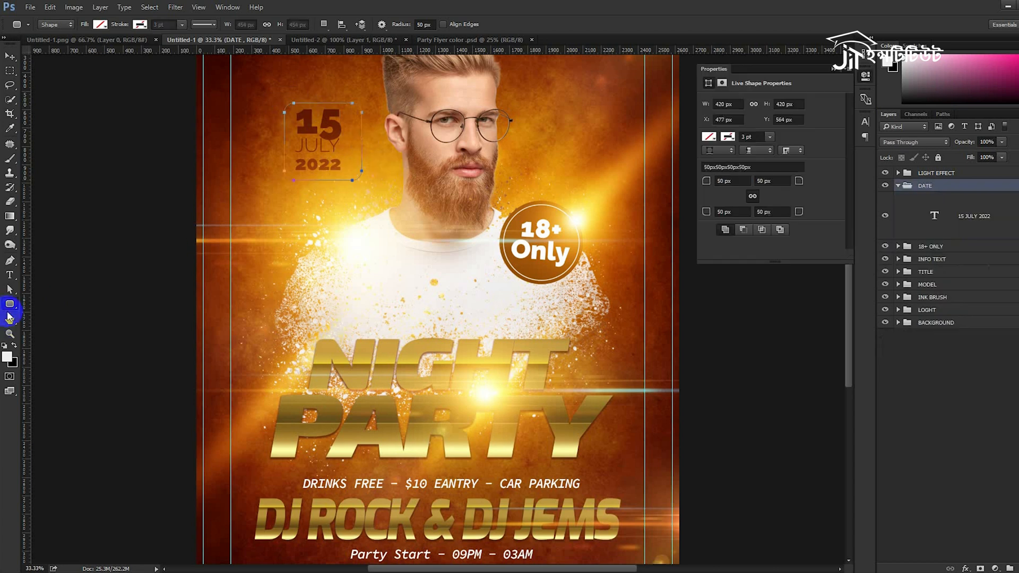
pyautogui.hotkey('ctrl', 'z')
# Draw a circle about 453 px in diameter around the date with the Ellipse tool.
pyautogui.click(10, 304)
pyautogui.click(27, 321)
pyautogui.moveTo(279, 112); pyautogui.dragTo(359, 180)
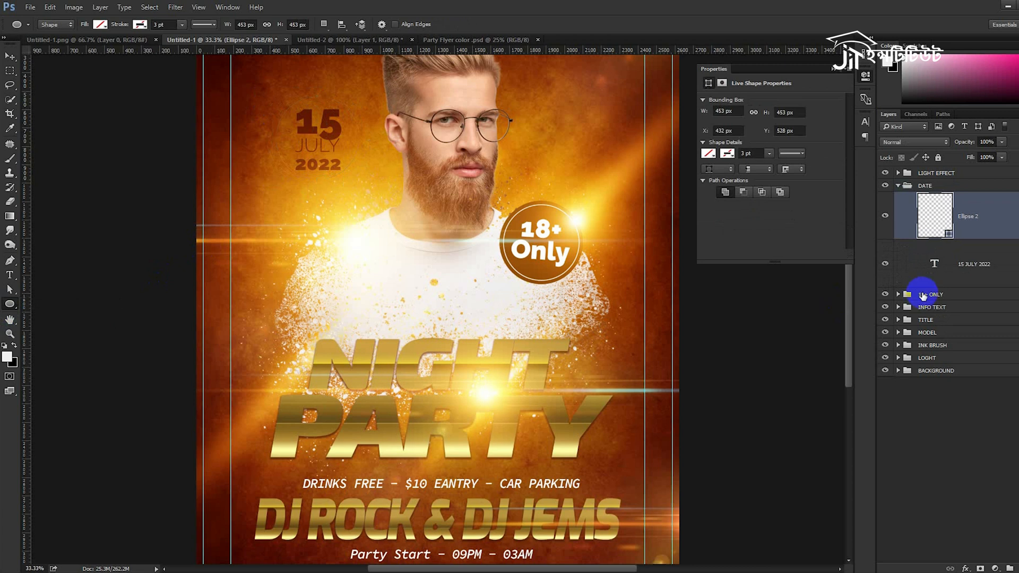
# Delete the year 2022 from the date text and place the text layer above the circle.
pyautogui.doubleClick(937, 264)
pyautogui.click(298, 166)
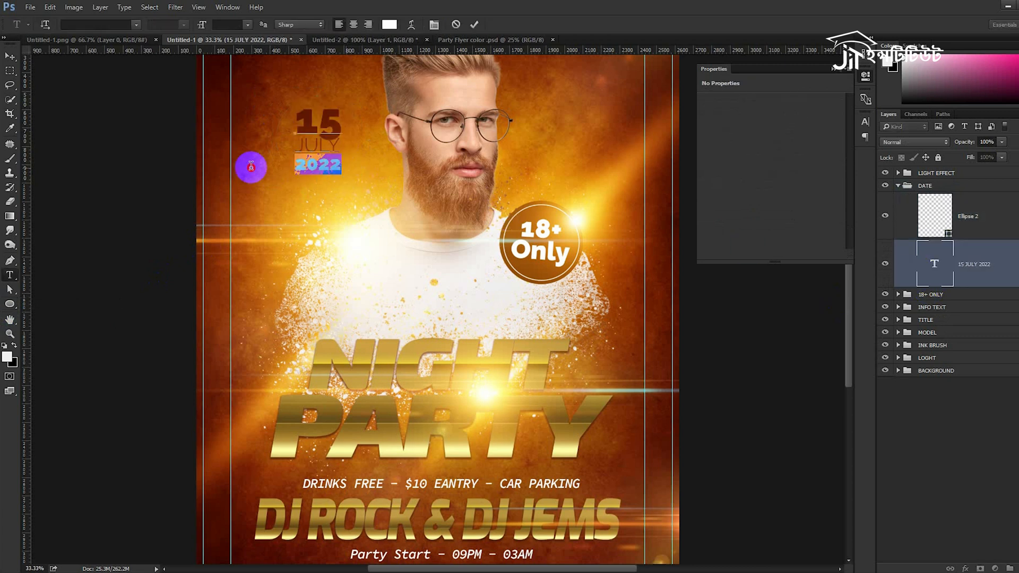
pyautogui.press('BackSpace')
pyautogui.press('BackSpace')
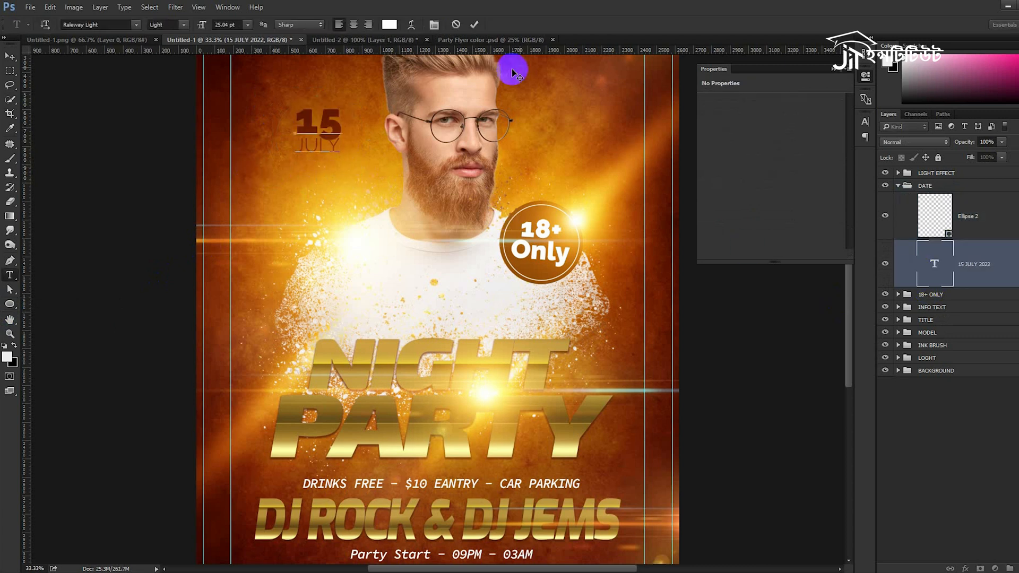
pyautogui.click(477, 25)
pyautogui.moveTo(957, 267); pyautogui.dragTo(954, 197)
# Fill the date circle with the pale yellow sampled from the lower part of the PARTY lettering.
pyautogui.click(951, 256)
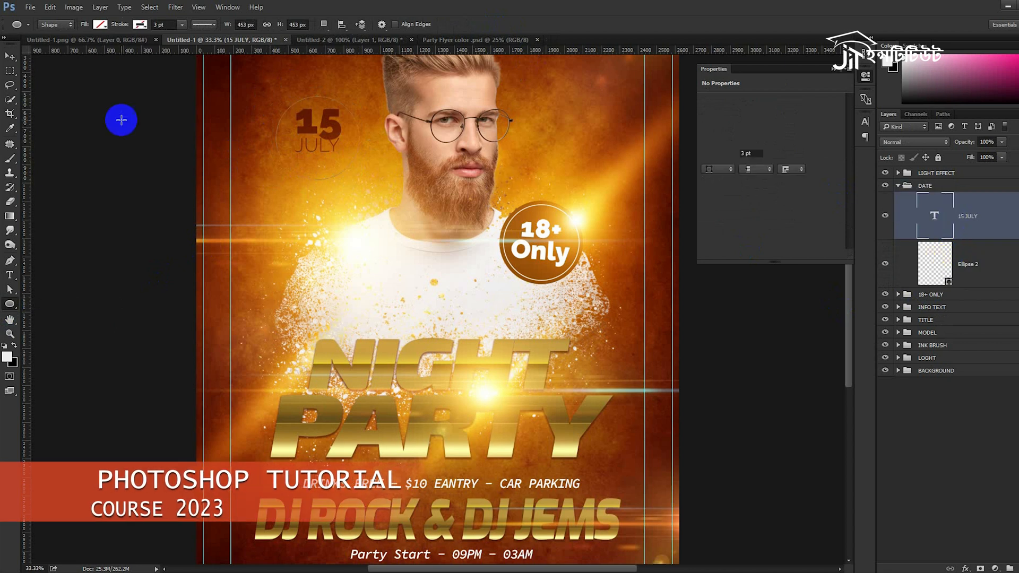
pyautogui.click(100, 24)
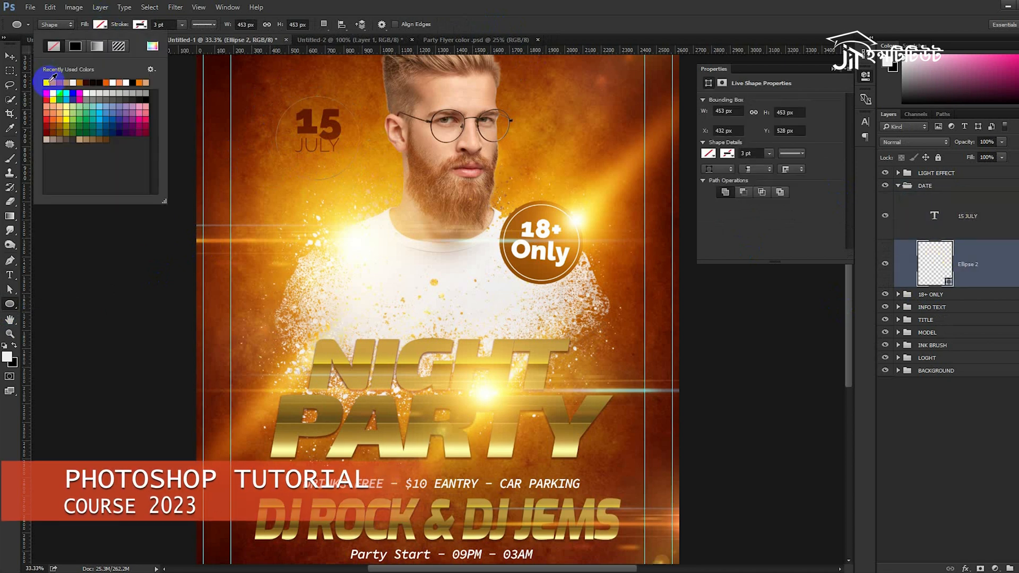
pyautogui.click(47, 82)
pyautogui.doubleClick(935, 264)
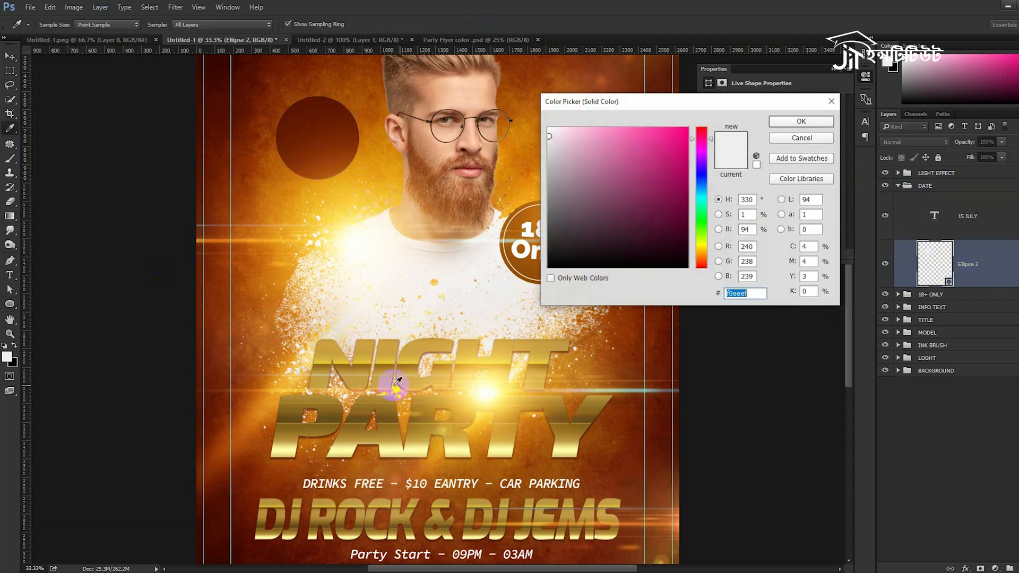
pyautogui.click(403, 452)
pyautogui.click(802, 121)
# Remove the DATE group's color overlay and color the 15 JULY text dark red sampled from the flyer's lower edge.
pyautogui.click(967, 223)
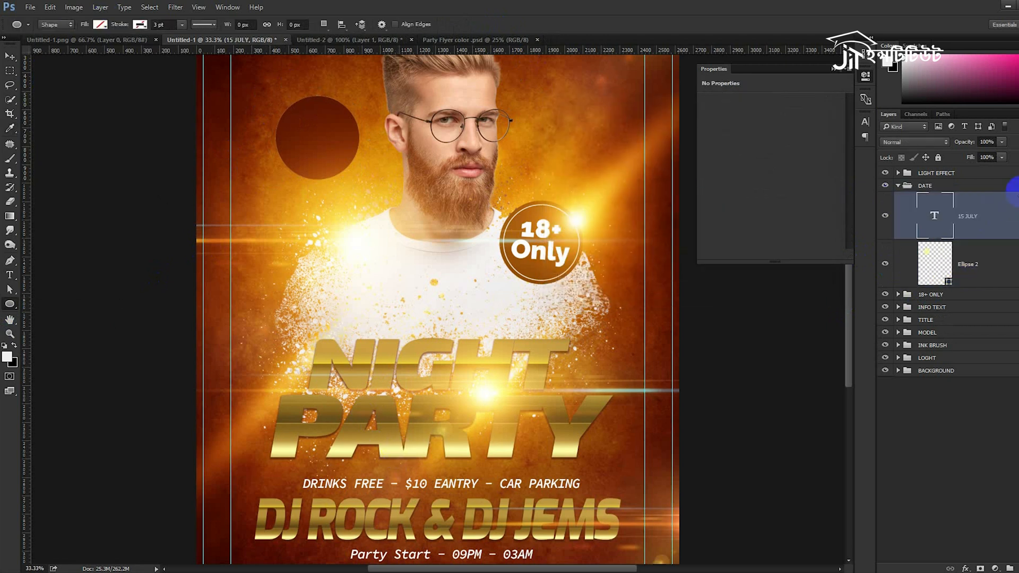
pyautogui.doubleClick(935, 223)
pyautogui.click(389, 24)
pyautogui.click(219, 542)
pyautogui.click(796, 121)
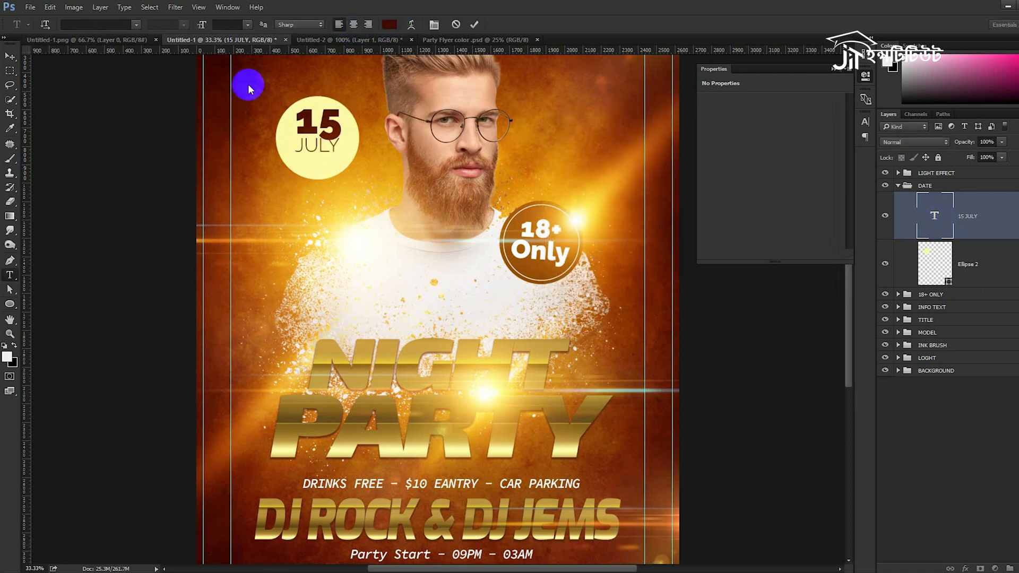
# Fill the date circle with the dark red sampled from the flyer's lower edge.
pyautogui.doubleClick(925, 282)
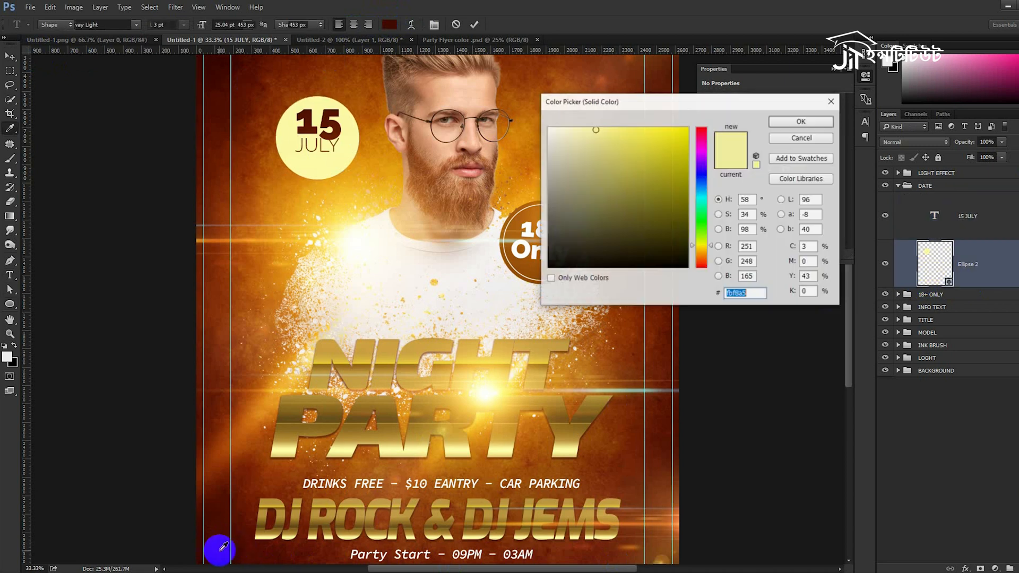
pyautogui.click(225, 549)
pyautogui.click(802, 121)
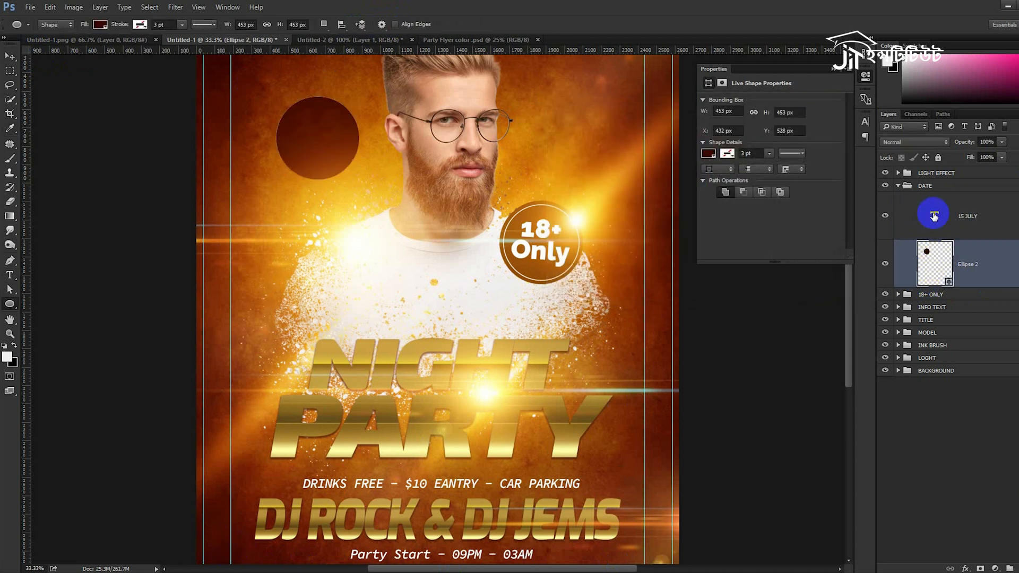
# Color the 15 JULY text gold with a sample from the NIGHT lettering and nudge it within its circle.
pyautogui.doubleClick(935, 216)
pyautogui.click(391, 24)
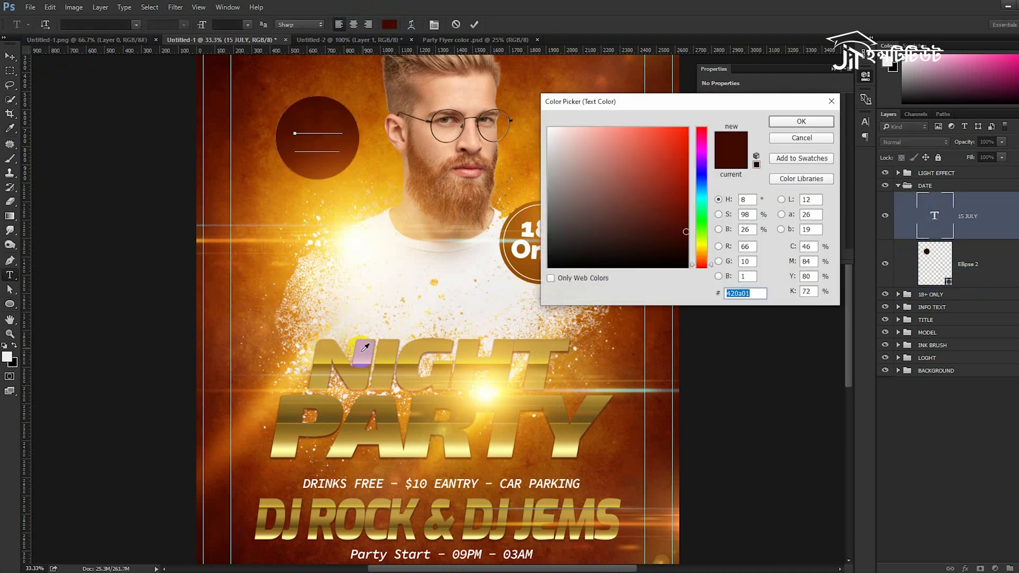
pyautogui.click(371, 316)
pyautogui.click(368, 363)
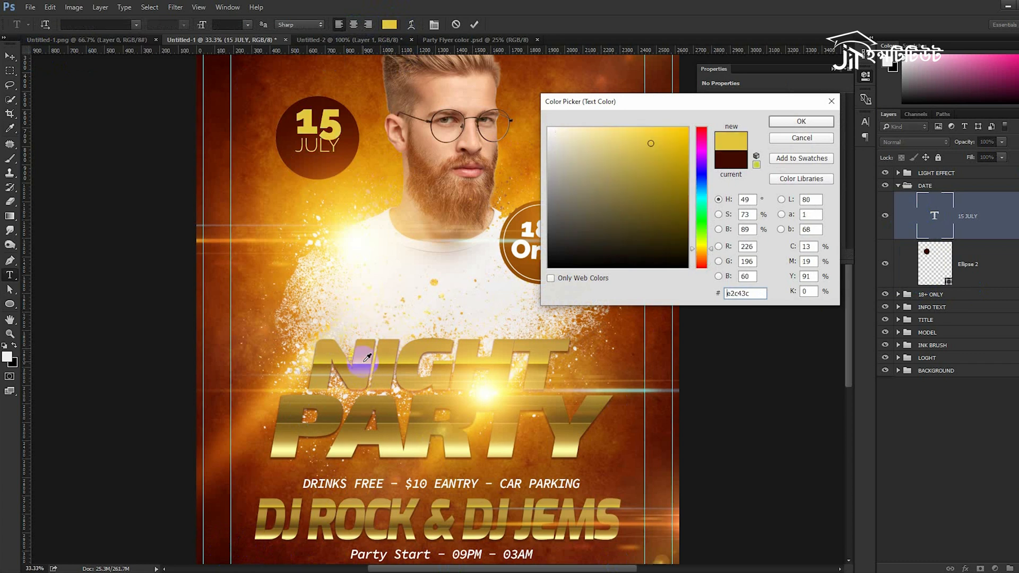
pyautogui.click(793, 124)
pyautogui.click(474, 24)
pyautogui.click(10, 56)
pyautogui.moveTo(354, 158); pyautogui.dragTo(354, 165)
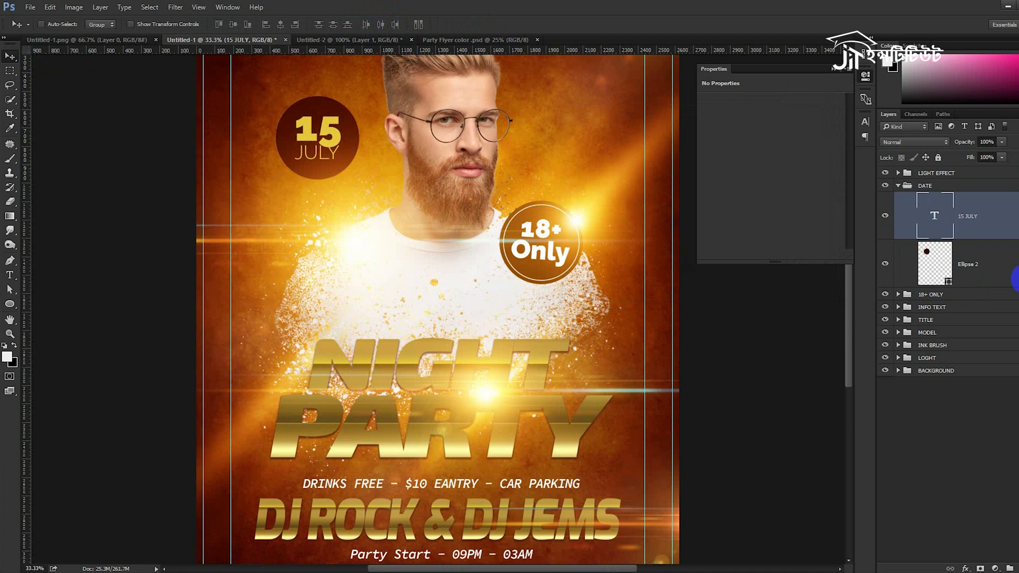
# Reposition the whole DATE group beside the man's shoulder and rotate it slightly counterclockwise.
pyautogui.click(899, 187)
pyautogui.moveTo(282, 184); pyautogui.dragTo(295, 216)
pyautogui.scroll(-1, 297, 218)
pyautogui.hotkey('ctrl', '-')
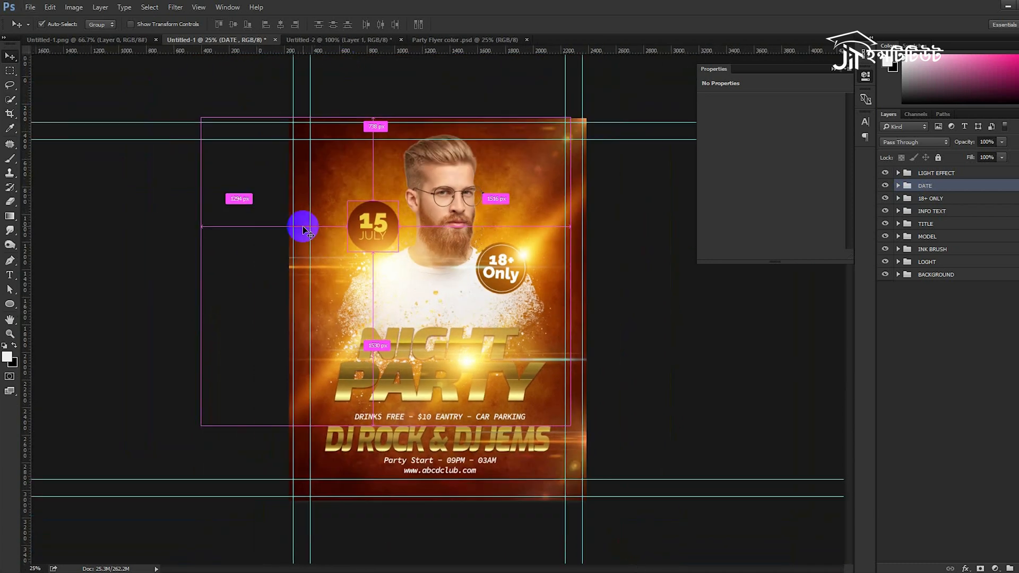
pyautogui.hotkey('ctrl', '-')
pyautogui.moveTo(384, 239)
pyautogui.mouseDown()
pyautogui.moveTo(371, 212)
pyautogui.moveTo(394, 231)
pyautogui.mouseUp()
pyautogui.hotkey('ctrl', '+')
pyautogui.hotkey('ctrl', 't')
pyautogui.moveTo(425, 268); pyautogui.dragTo(448, 257)
pyautogui.press('Return')
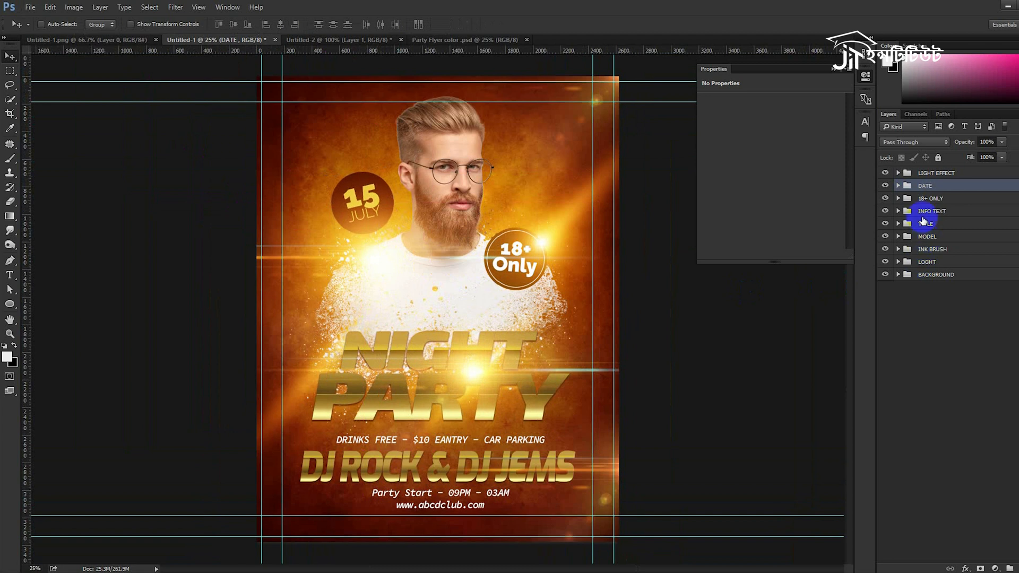
# Color the 18+ Only text gold with a sample from the number 15 in the date badge.
pyautogui.click(896, 199)
pyautogui.doubleClick(935, 228)
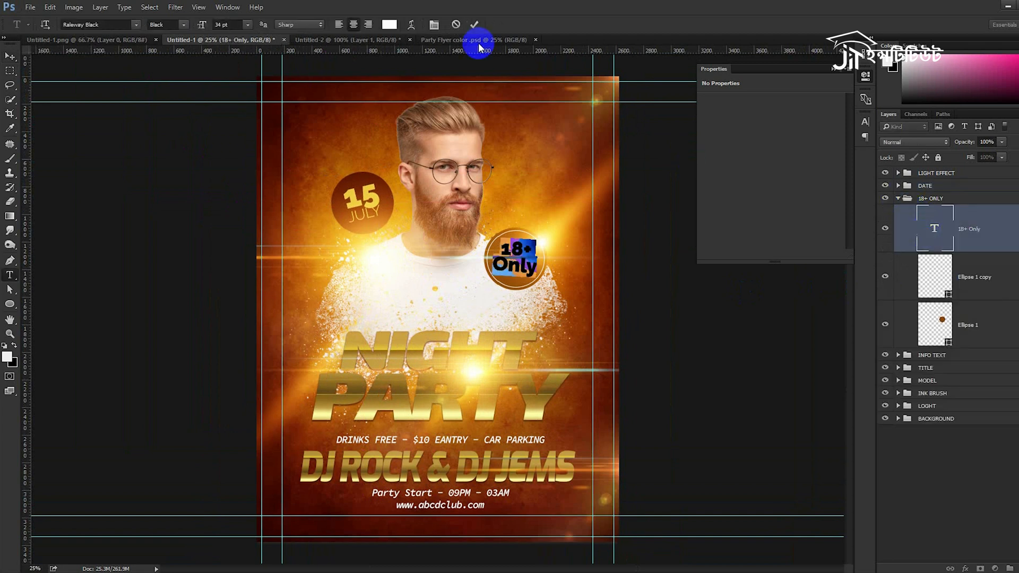
pyautogui.click(390, 24)
pyautogui.click(367, 192)
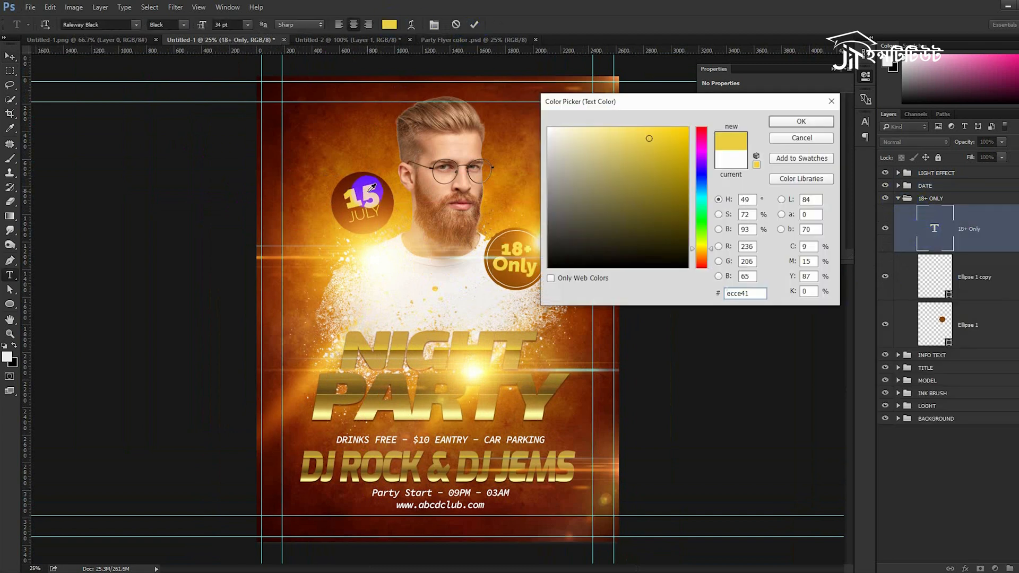
pyautogui.click(833, 130)
pyautogui.click(473, 26)
pyautogui.press('v')
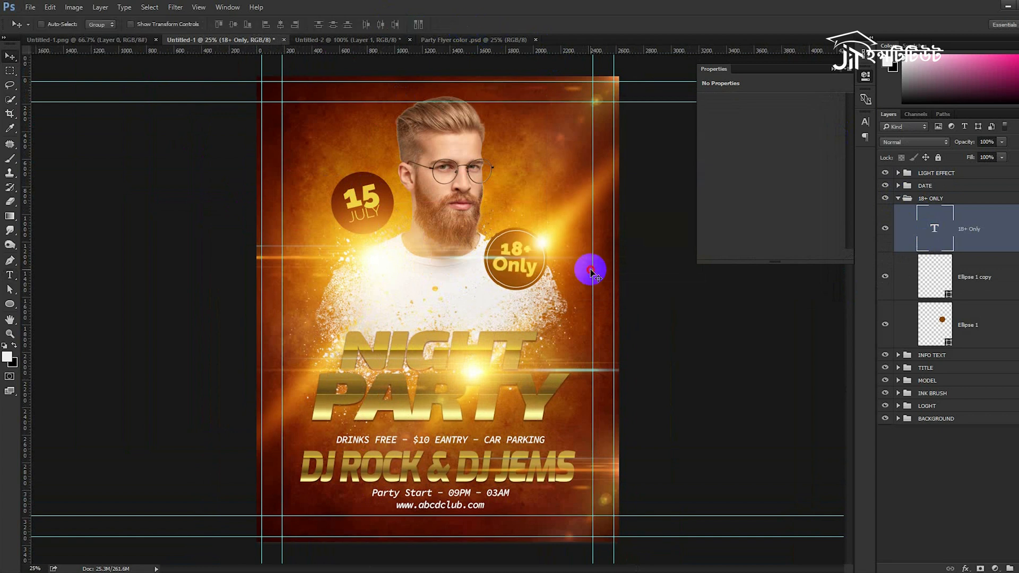
# Nudge the 18+ Only text so it sits centered inside its circle.
pyautogui.click(833, 69)
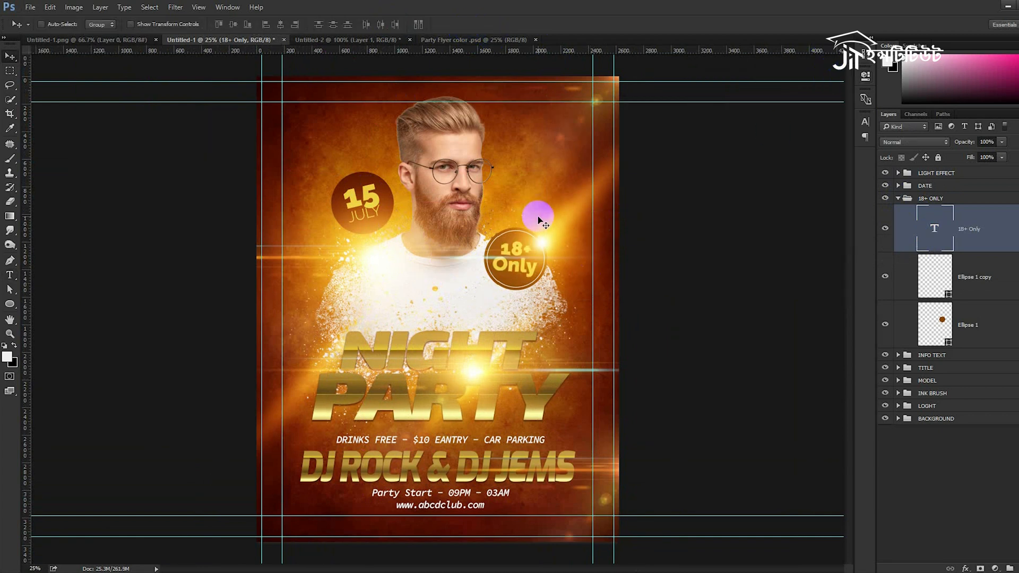
pyautogui.hotkey('ctrl', '-')
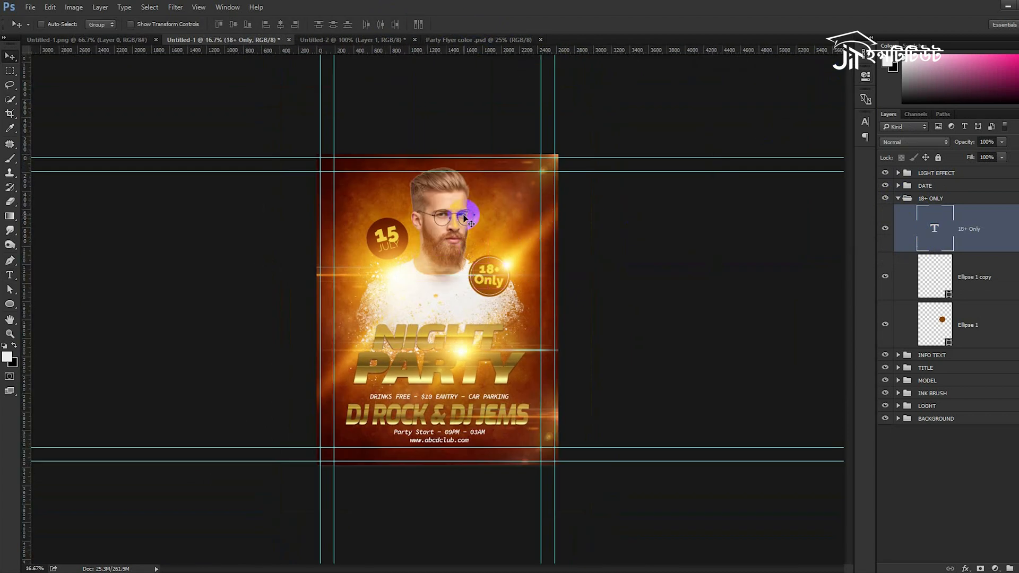
pyautogui.moveTo(440, 229); pyautogui.dragTo(447, 231)
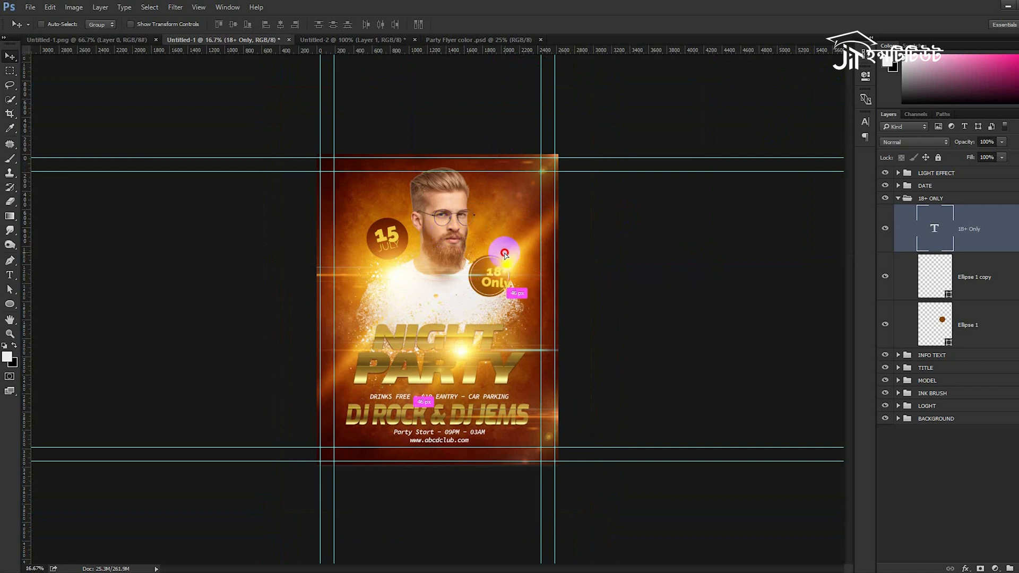
pyautogui.moveTo(509, 252); pyautogui.dragTo(502, 251)
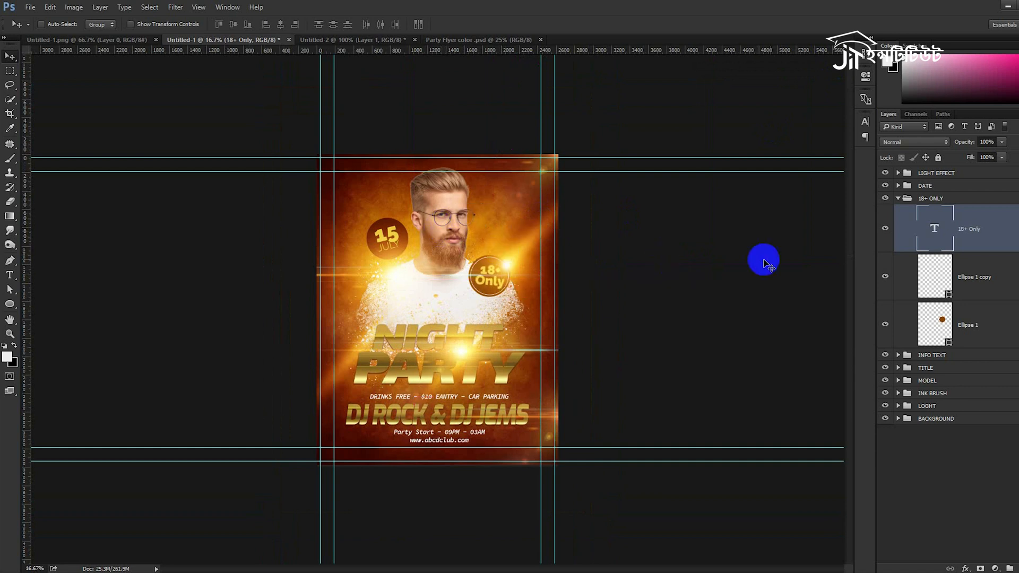
# Try moving the whole 18+ ONLY group up beside the man's head, near the flyer's upper-right corner.
pyautogui.click(905, 200)
pyautogui.click(899, 199)
pyautogui.moveTo(532, 295); pyautogui.dragTo(565, 216)
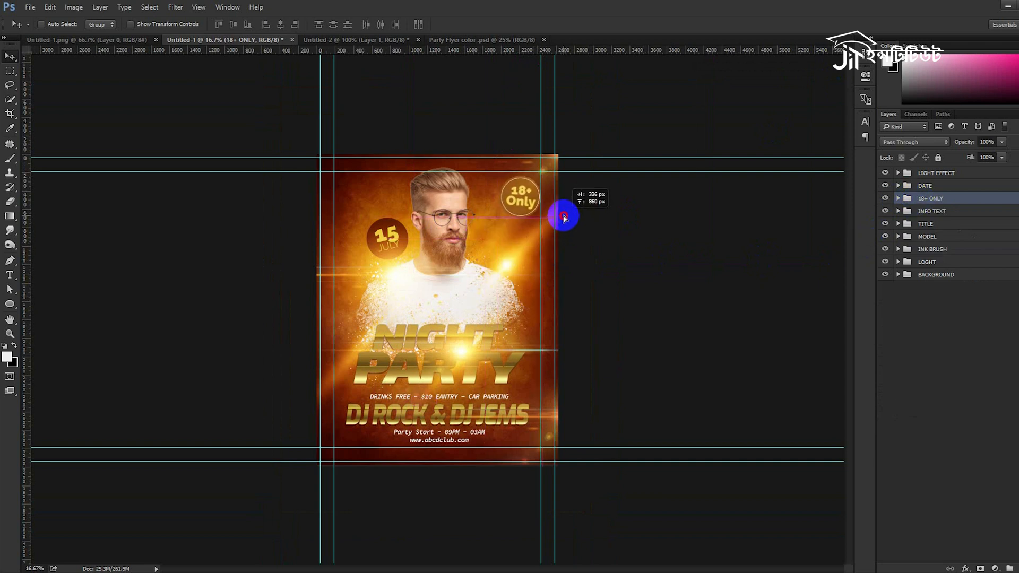
pyautogui.hotkey('ctrl', 'z')
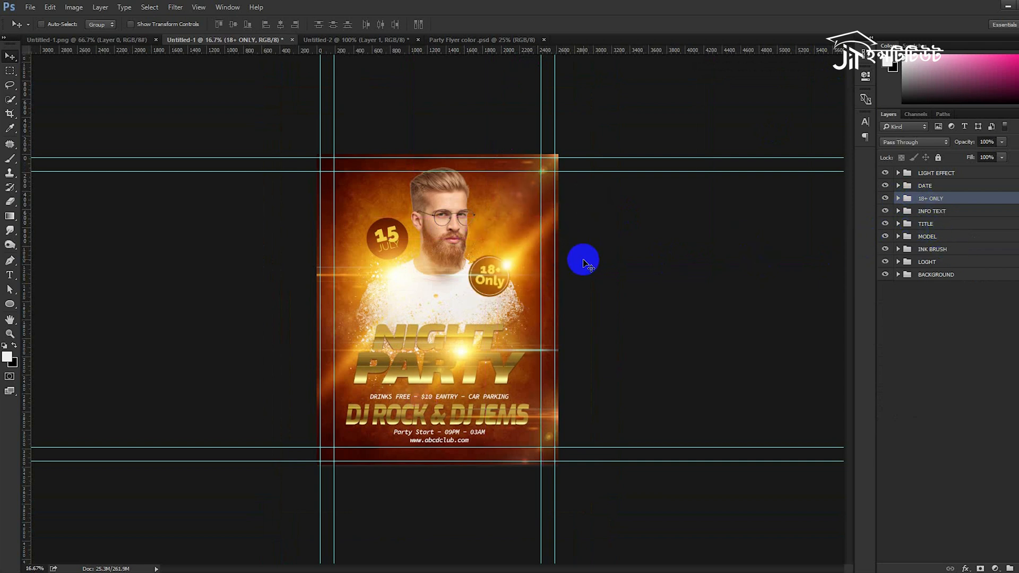
# Stamp all visible layers into a new top layer and apply the Camera Raw filter with Clarity about +62 and adjusted tones.
pyautogui.click(935, 178)
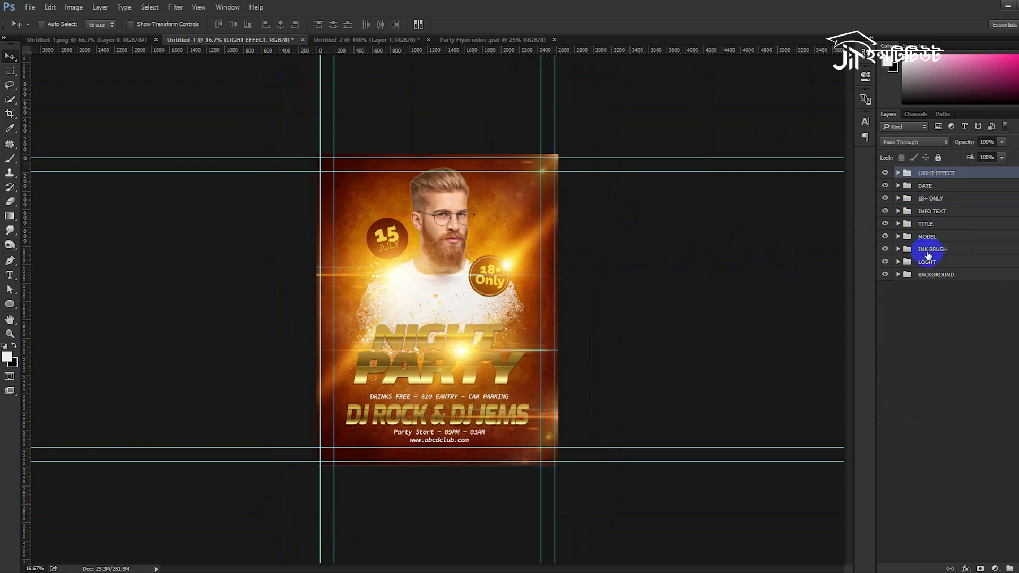
pyautogui.hotkey('ctrl', 'shift', 'alt', 'e')
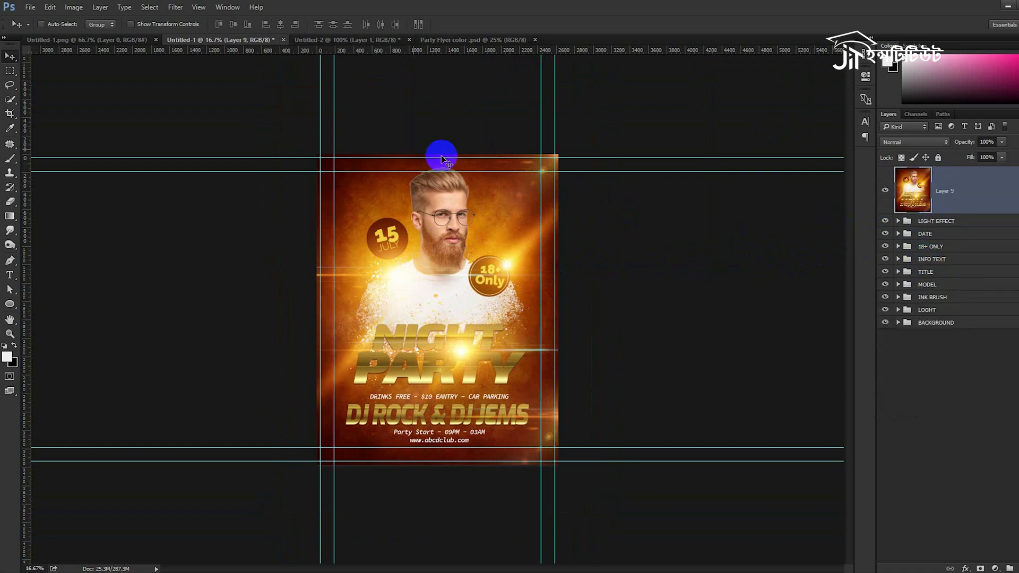
pyautogui.click(173, 8)
pyautogui.click(667, 276)
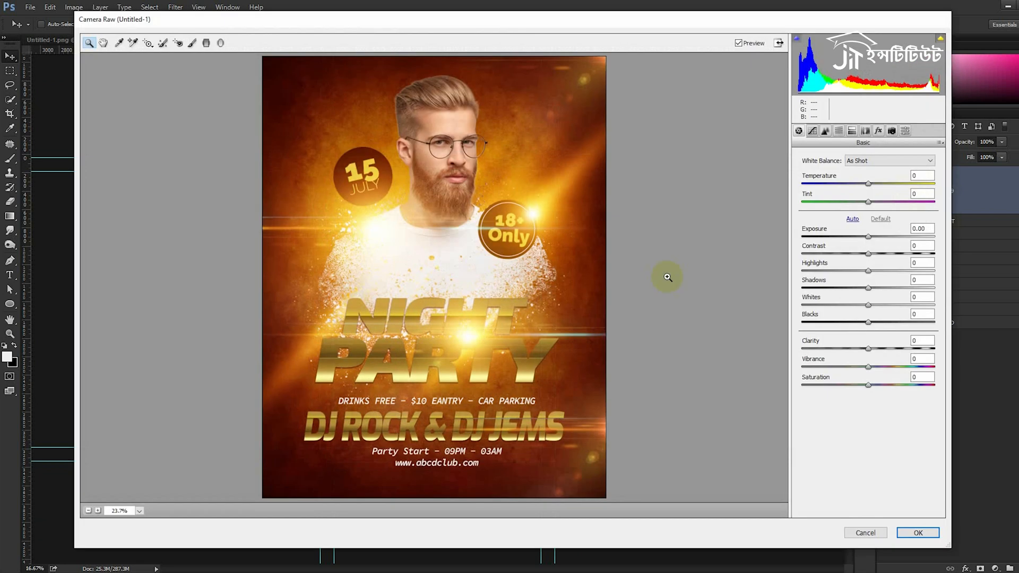
pyautogui.moveTo(869, 349); pyautogui.dragTo(915, 348)
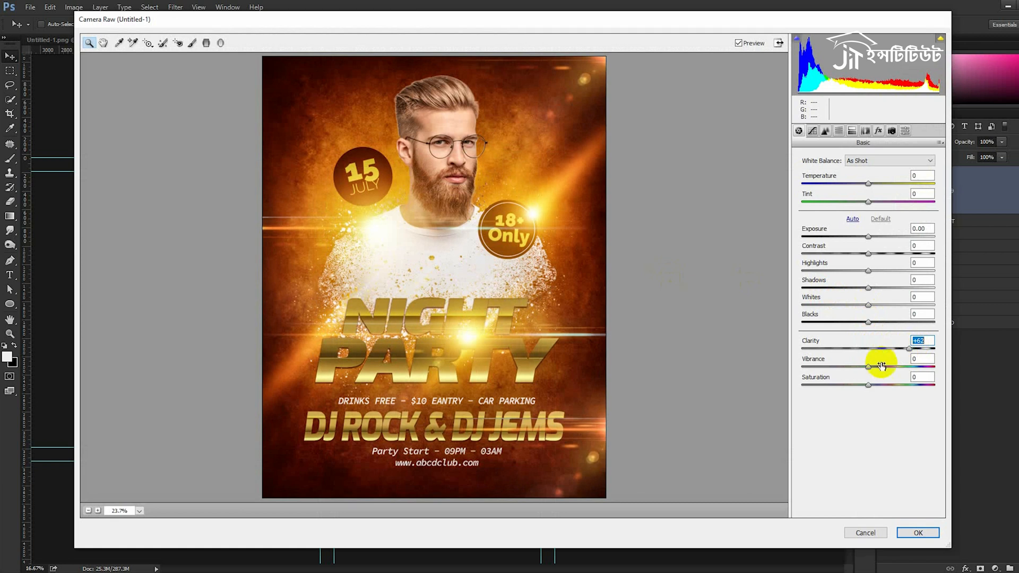
pyautogui.moveTo(869, 322); pyautogui.dragTo(875, 280)
pyautogui.click(908, 531)
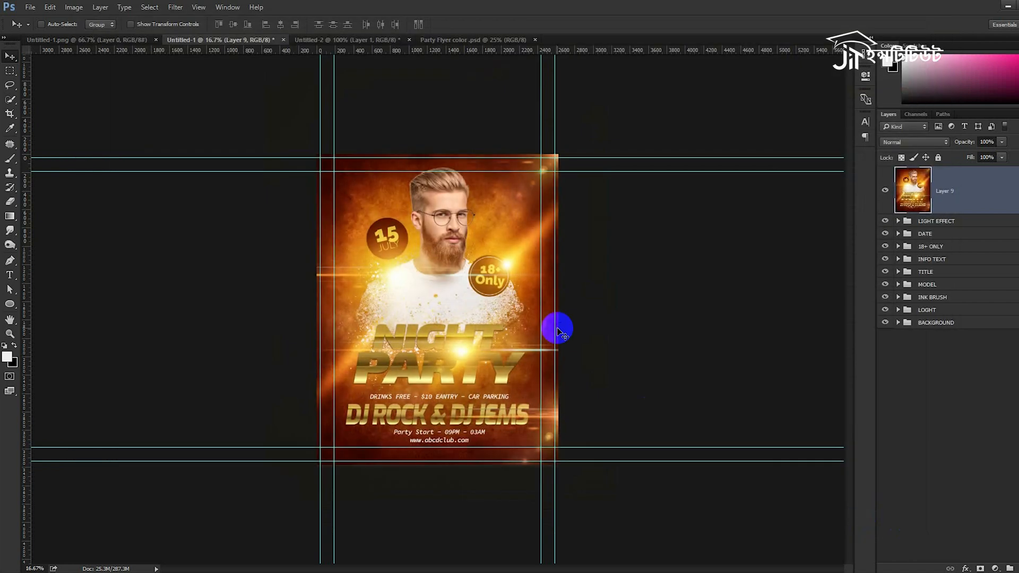
# Hide the guides and rulers and show the finished flyer in full-screen mode on black.
pyautogui.hotkey('ctrl', ';')
pyautogui.hotkey('ctrl', '+')
pyautogui.hotkey('ctrl', 'r')
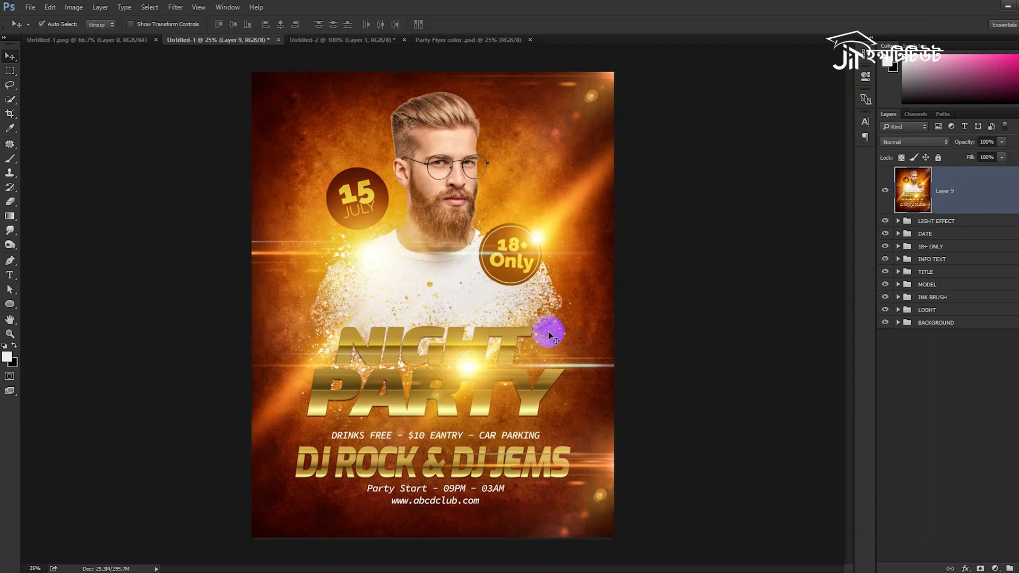
pyautogui.press('f')
pyautogui.press('f')
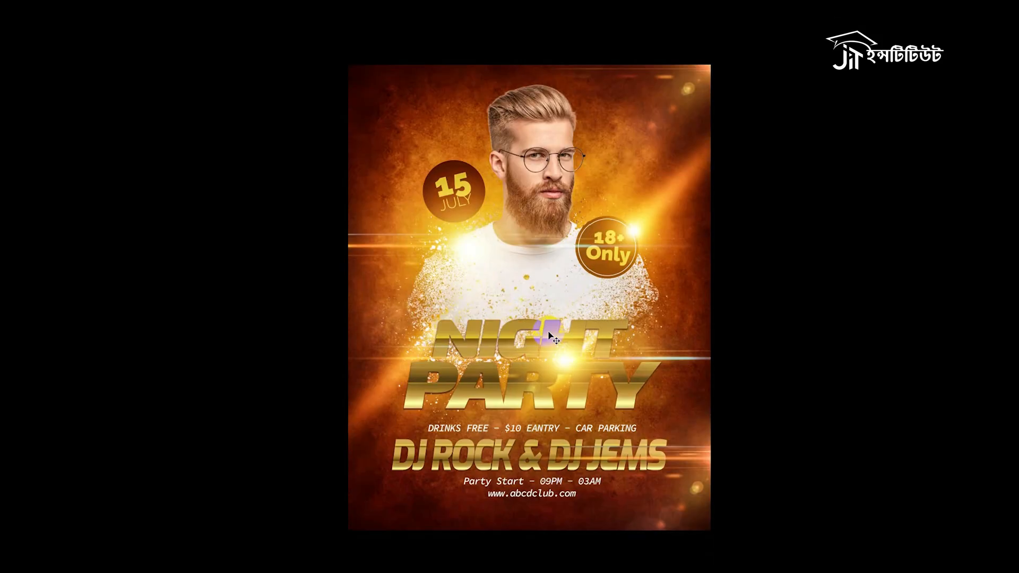